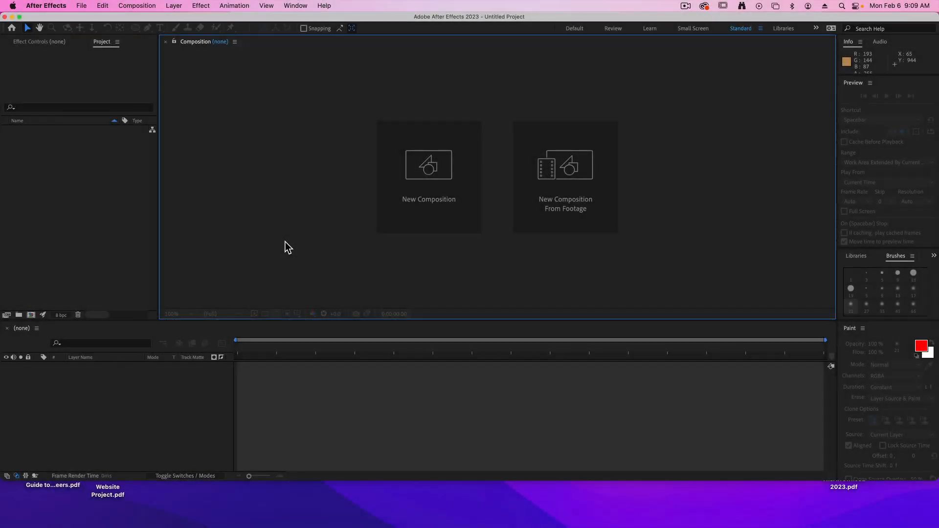
Preview the RoomBackground.jpeg image on the desktop and return to After Effects.
{"action": "key", "text": "F11"}
{"action": "left_click", "coordinate": [420, 251]}
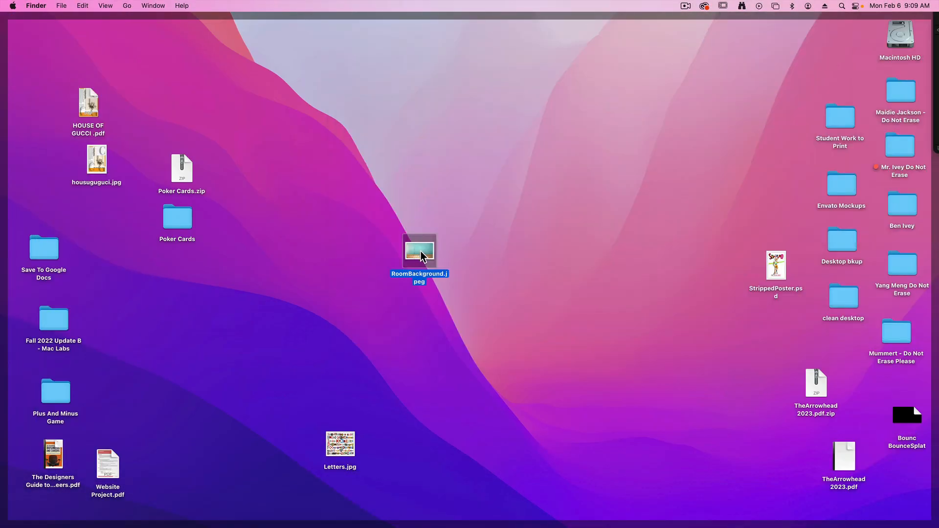
{"action": "key", "text": "space"}
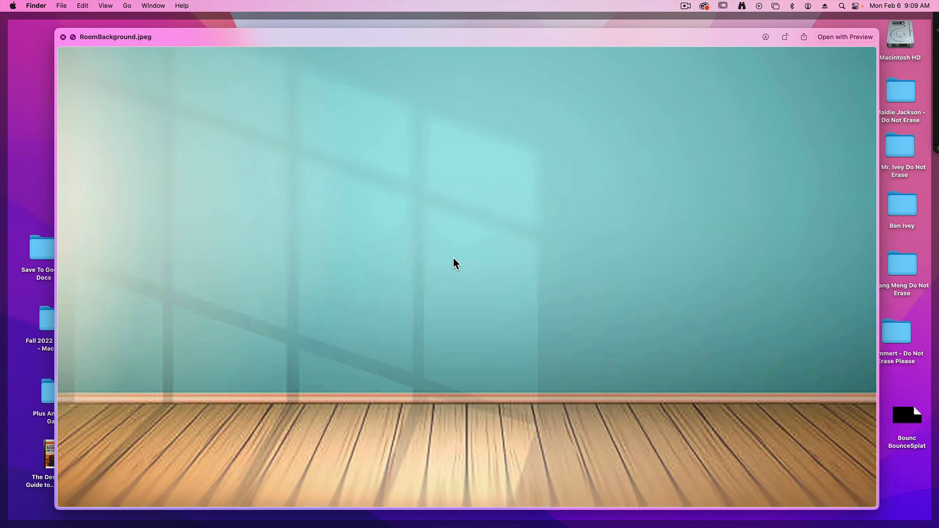
{"action": "key", "text": "F11"}
{"action": "key", "text": "space"}
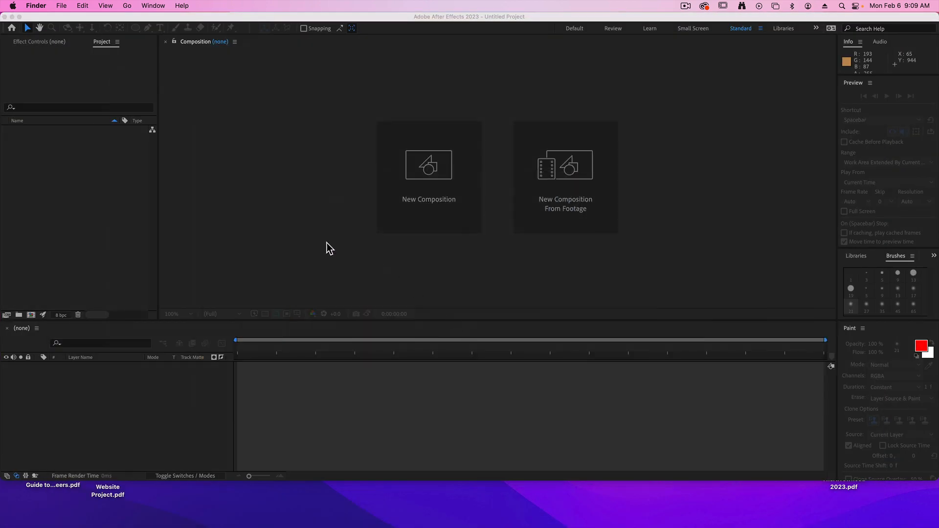
{"action": "left_click", "coordinate": [322, 248]}
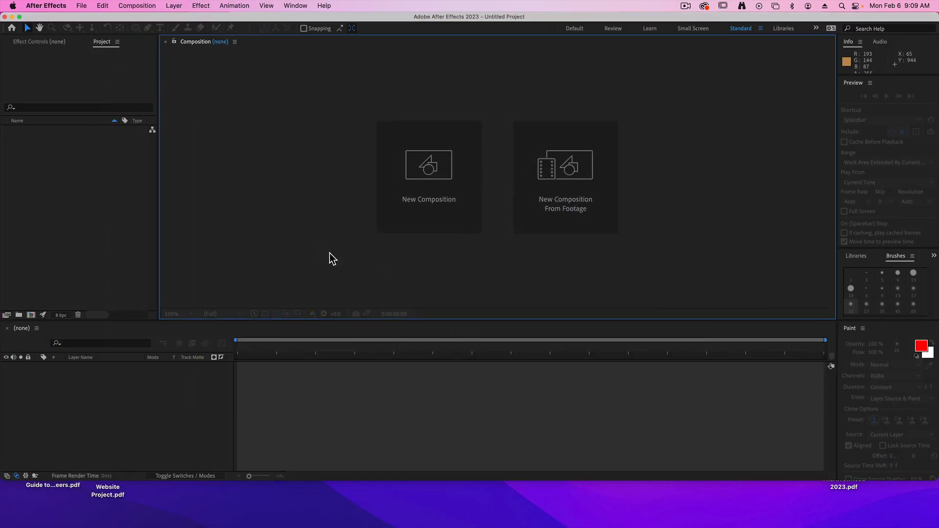
Create a composition with the HD 1920x1080, 24 fps preset and a duration of 0:00:06:00.
{"action": "left_click", "coordinate": [429, 172]}
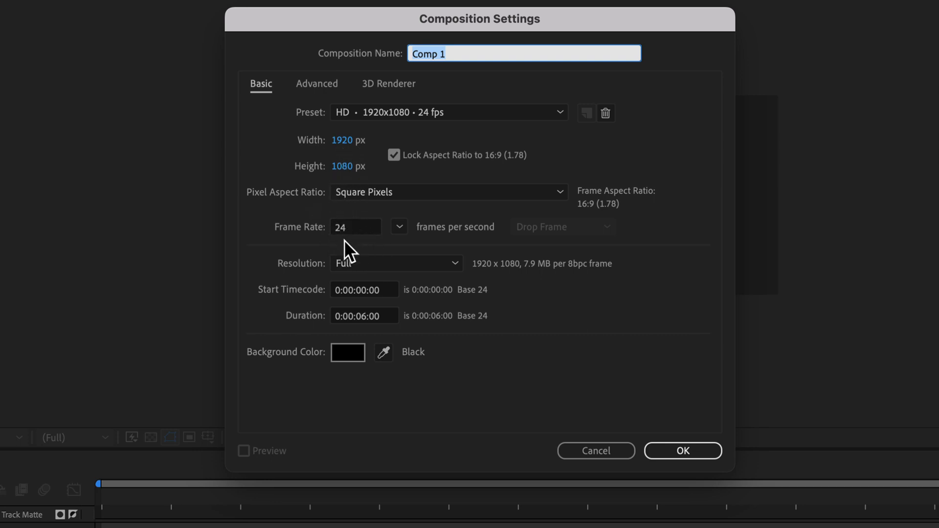
{"action": "left_click", "coordinate": [355, 316]}
{"action": "left_click_drag", "start_coordinate": [355, 315], "coordinate": [366, 317]}
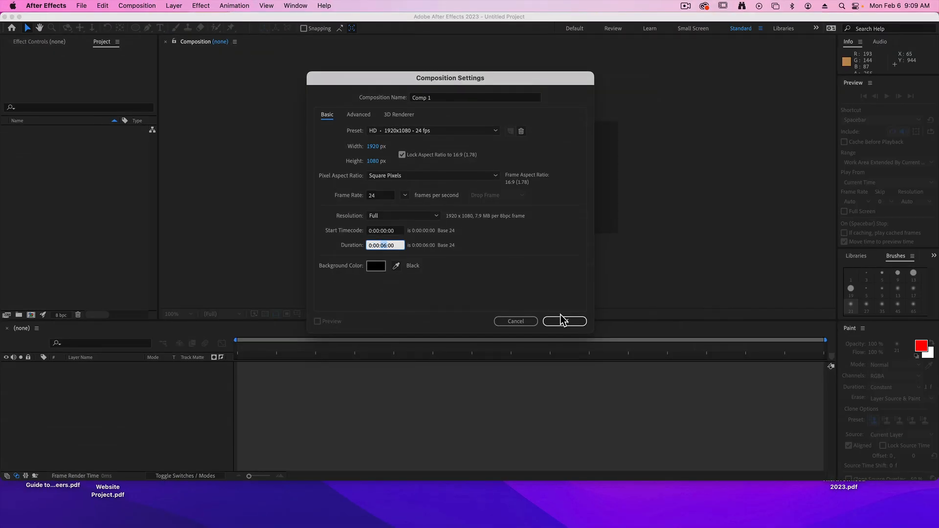
{"action": "left_click", "coordinate": [694, 451]}
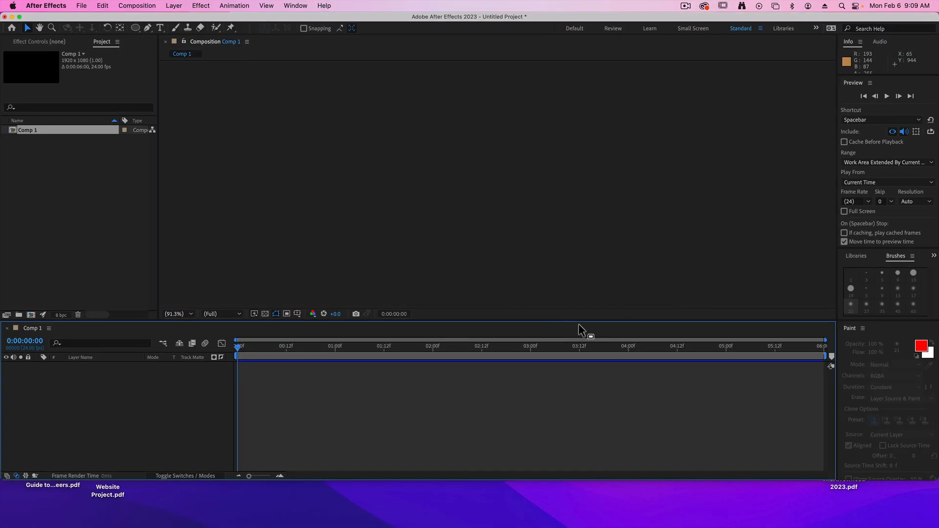
Preview RoomBackground.jpeg from the Desktop and import it as footage.
{"action": "left_click", "coordinate": [83, 7]}
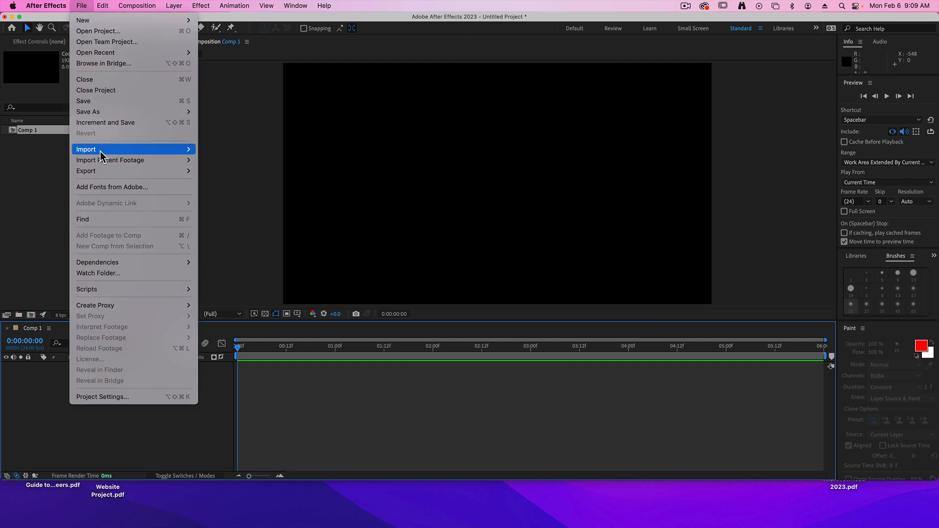
{"action": "mouse_move", "coordinate": [101, 149]}
{"action": "left_click", "coordinate": [230, 150]}
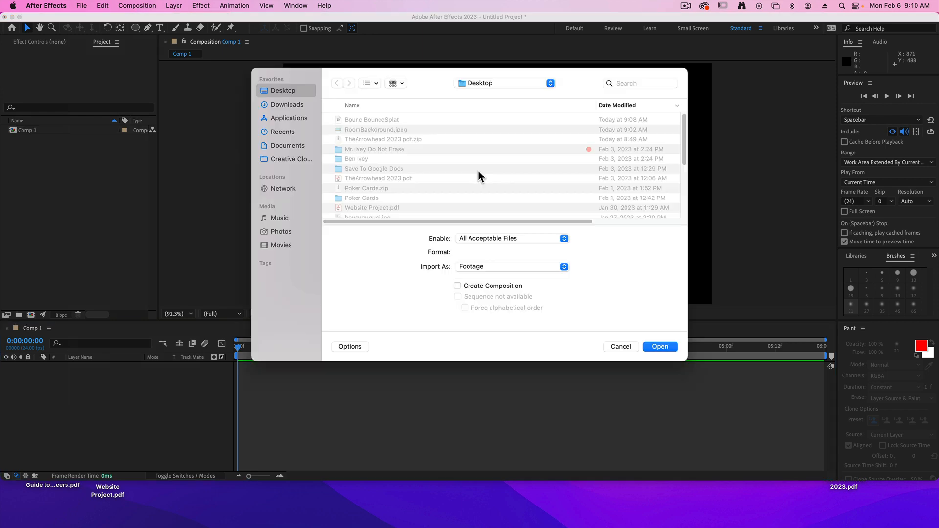
{"action": "left_click", "coordinate": [366, 131]}
{"action": "key", "text": "space"}
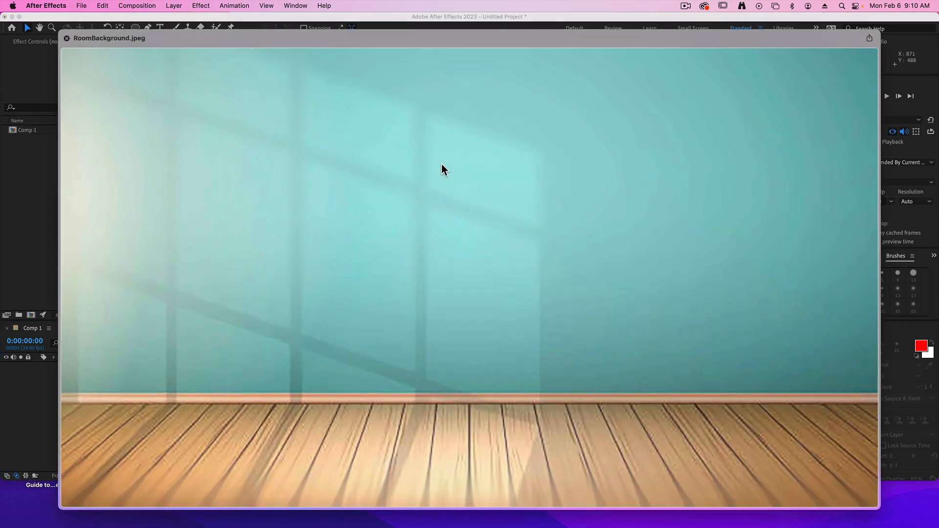
{"action": "key", "text": "space"}
{"action": "key", "text": "Return"}
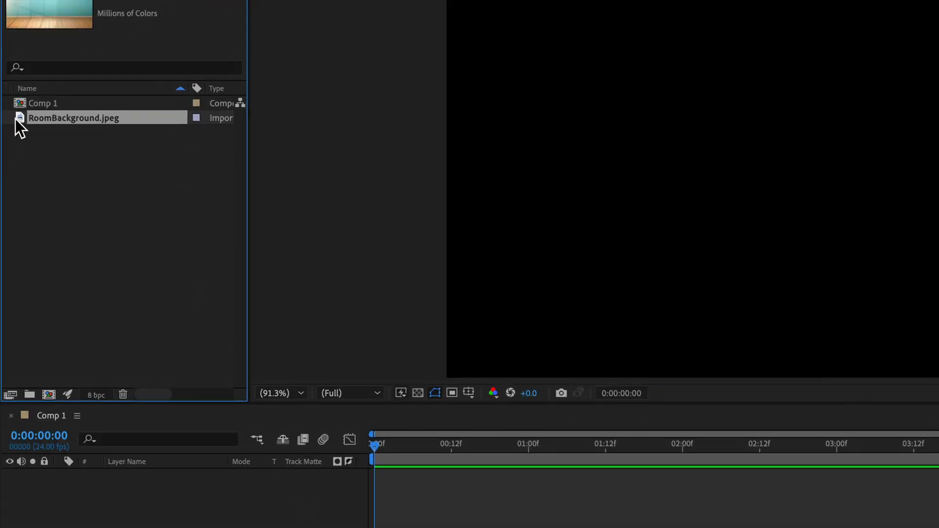
Add RoomBackground.jpeg to Comp 1 as a background layer and lock the layer.
{"action": "left_click_drag", "start_coordinate": [16, 119], "coordinate": [82, 500]}
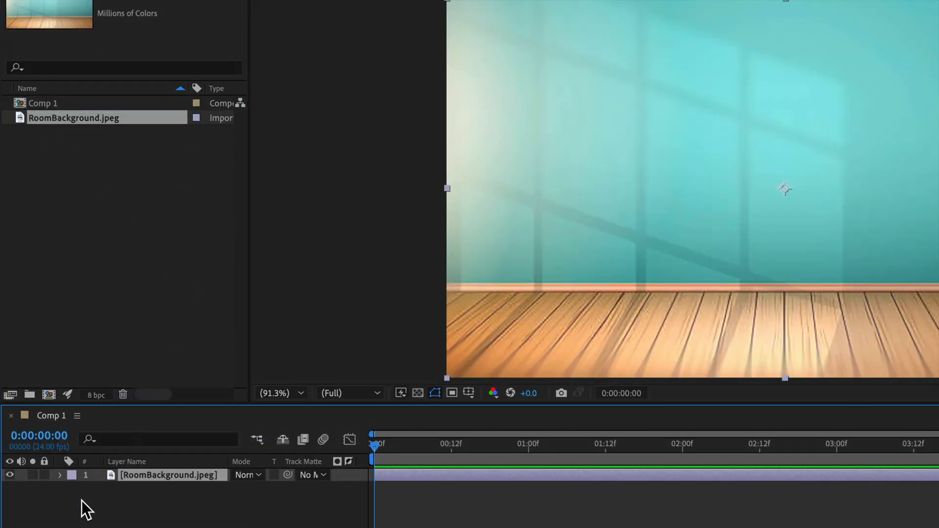
{"action": "left_click", "coordinate": [44, 477]}
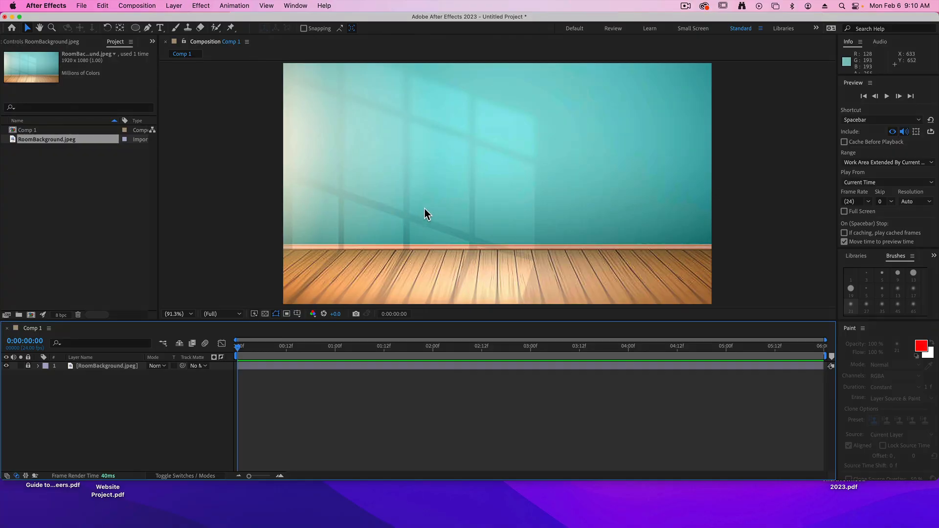
{"action": "left_click", "coordinate": [425, 214]}
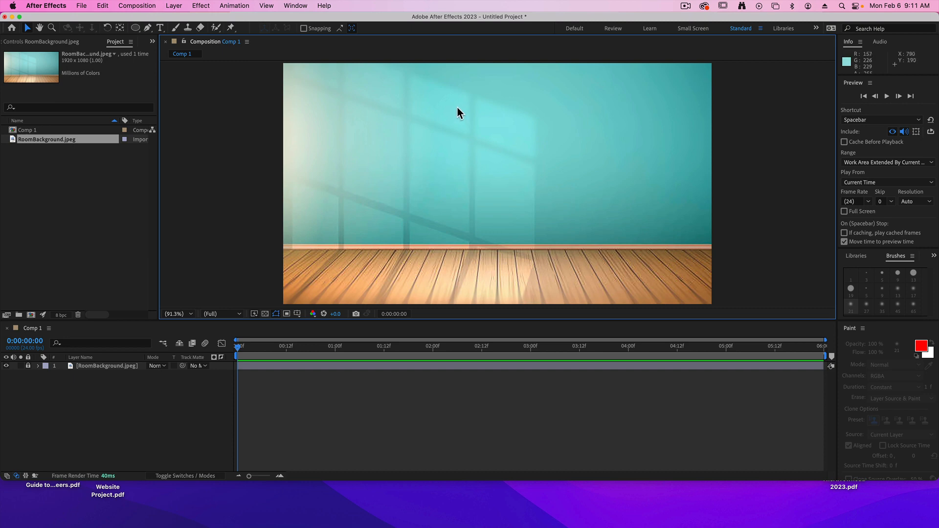
Check the Center Anchor Point in New Shape Layers option in the general preferences.
{"action": "left_click", "coordinate": [47, 6]}
{"action": "mouse_move", "coordinate": [40, 38]}
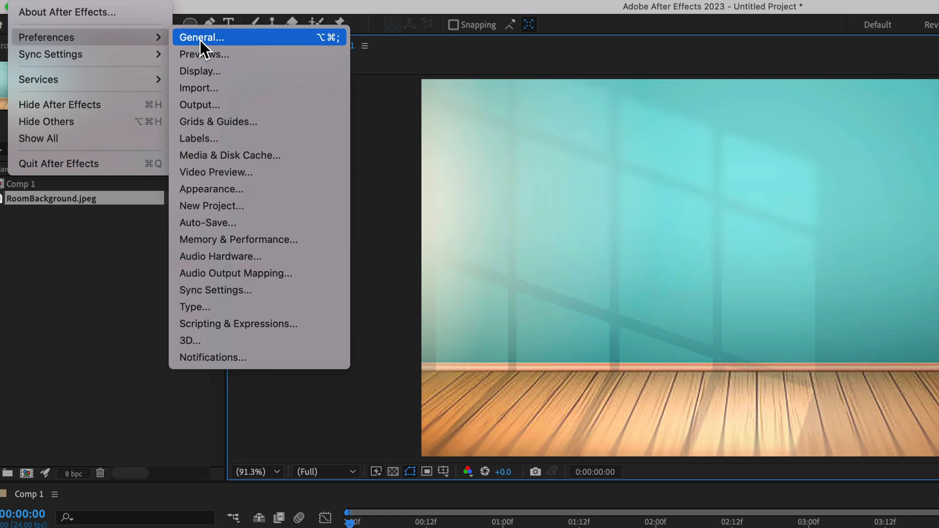
{"action": "left_click", "coordinate": [143, 37]}
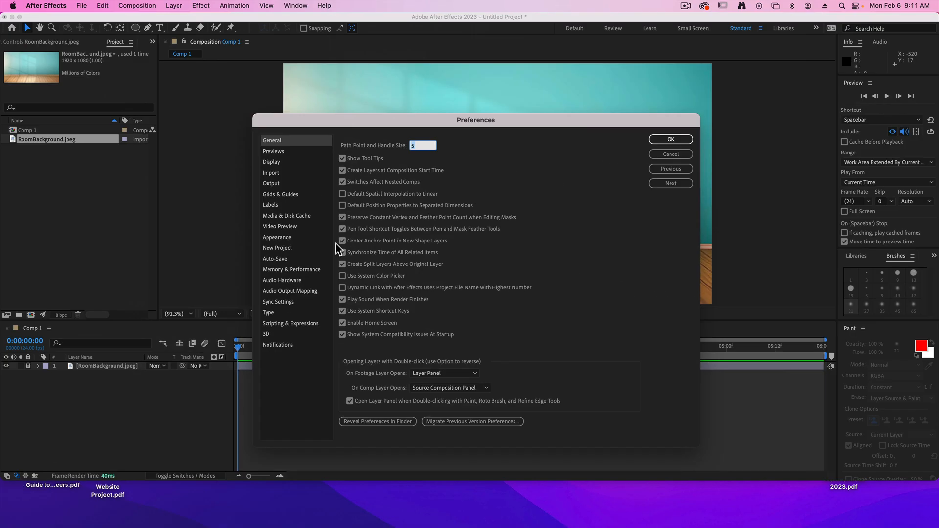
{"action": "left_click", "coordinate": [686, 140]}
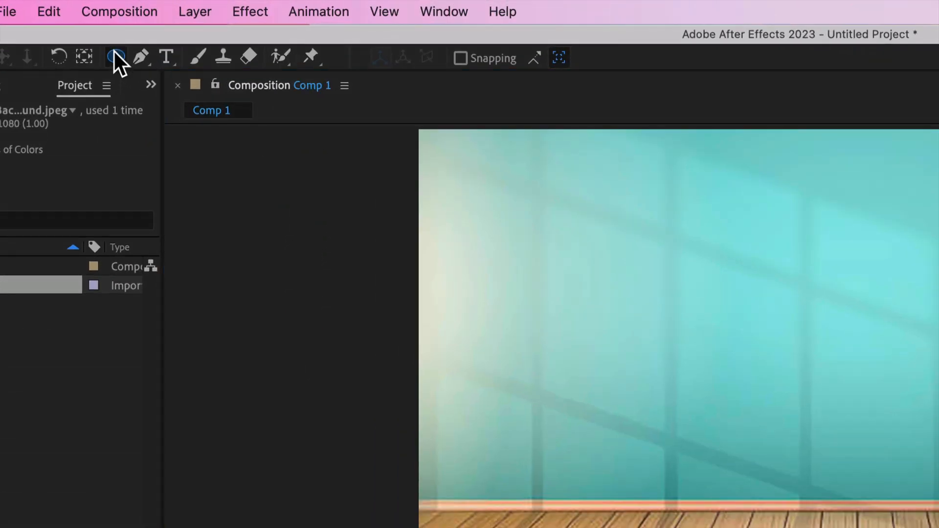
Draw a red circle without a stroke on the upper middle of the wall with the Ellipse tool.
{"action": "left_click", "coordinate": [136, 28]}
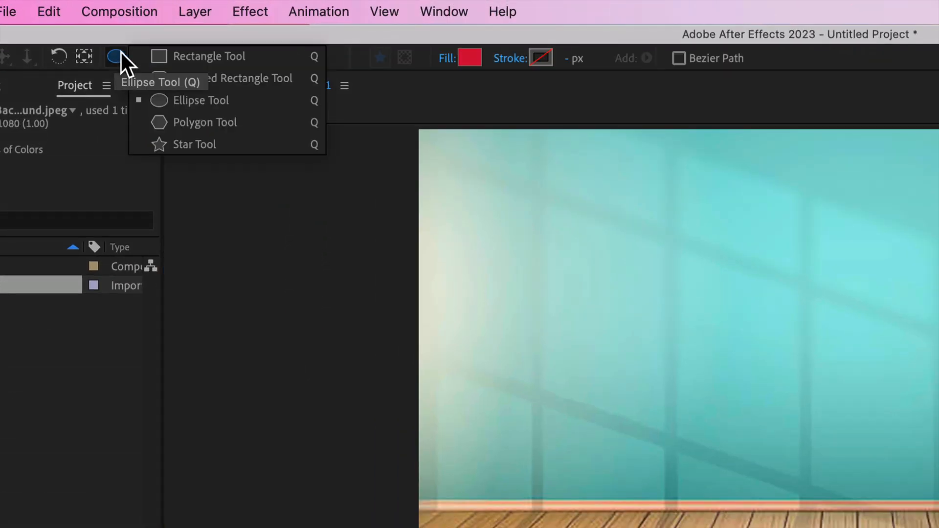
{"action": "left_click", "coordinate": [177, 103]}
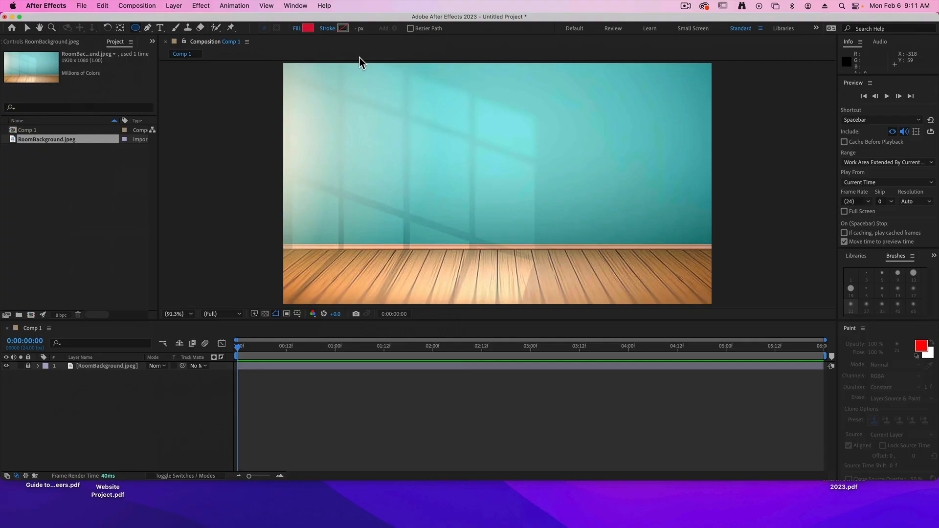
{"action": "left_click_drag", "start_coordinate": [470, 90], "coordinate": [521, 139]}
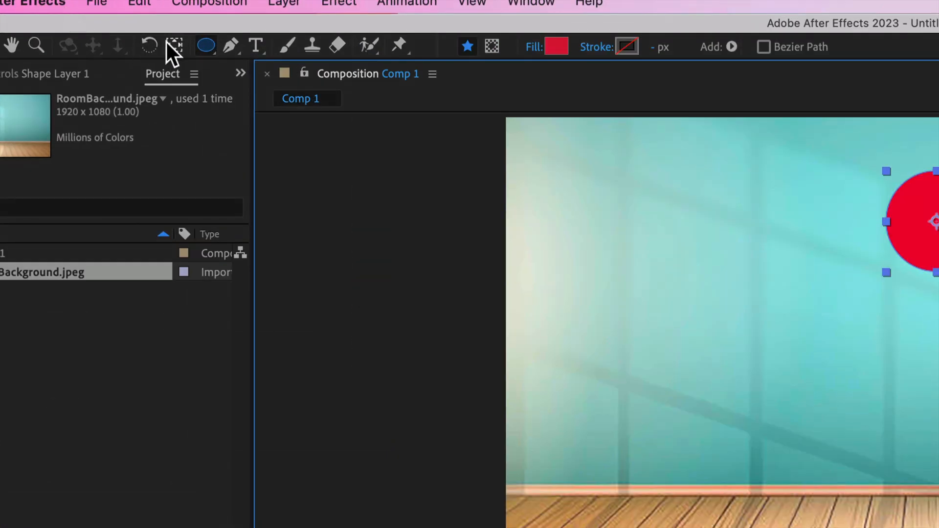
Move the circle's anchor point from its center to its bottom edge and deselect the layer.
{"action": "left_click", "coordinate": [168, 45]}
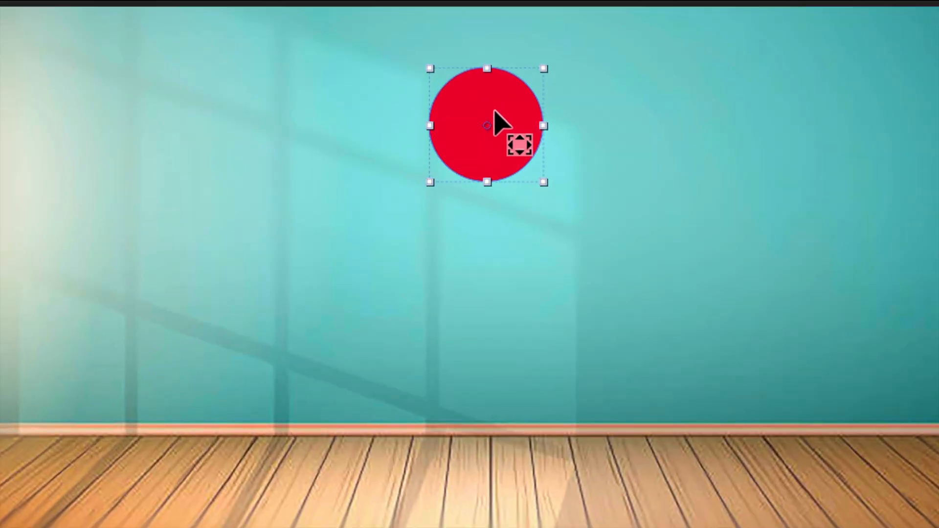
{"action": "left_click_drag", "start_coordinate": [487, 125], "coordinate": [486, 181]}
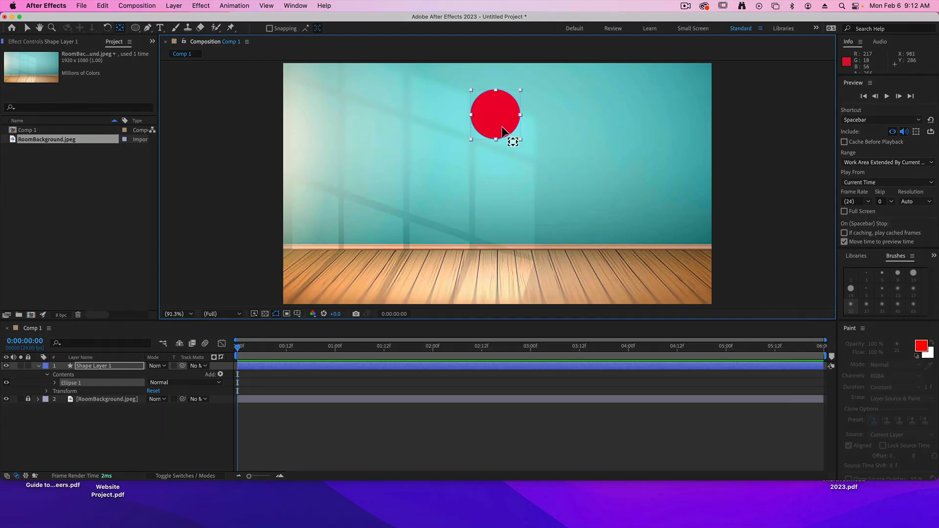
{"action": "left_click", "coordinate": [580, 118]}
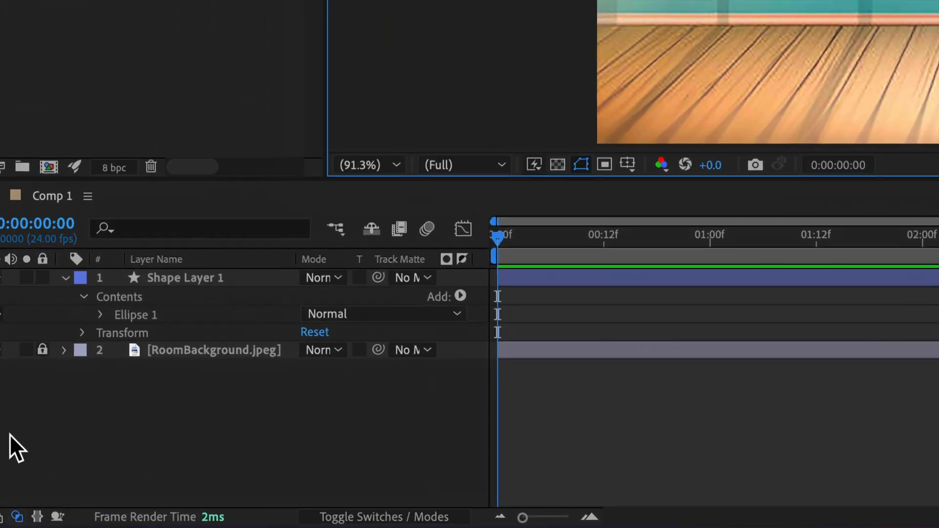
Show Shape Layer 1's Transform properties and set Position and Scale keyframes at the start of the composition.
{"action": "left_click", "coordinate": [84, 296]}
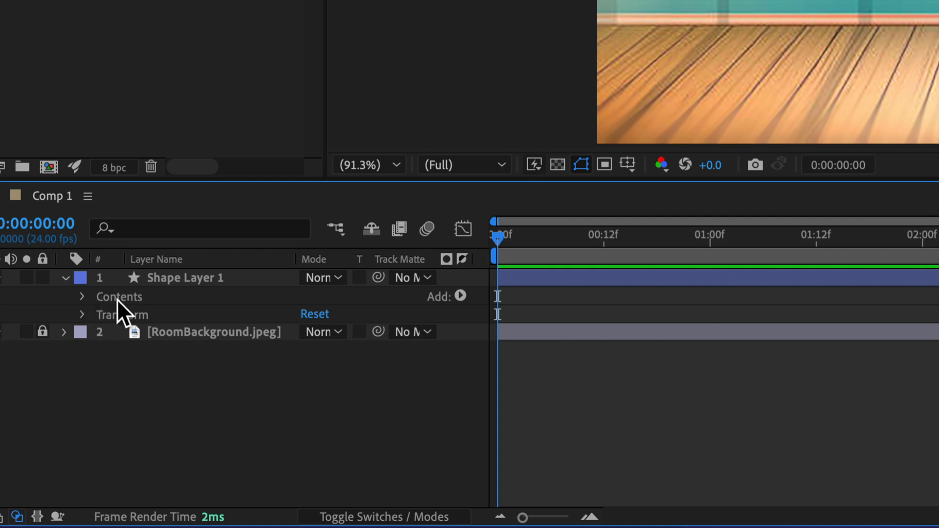
{"action": "left_click", "coordinate": [83, 314]}
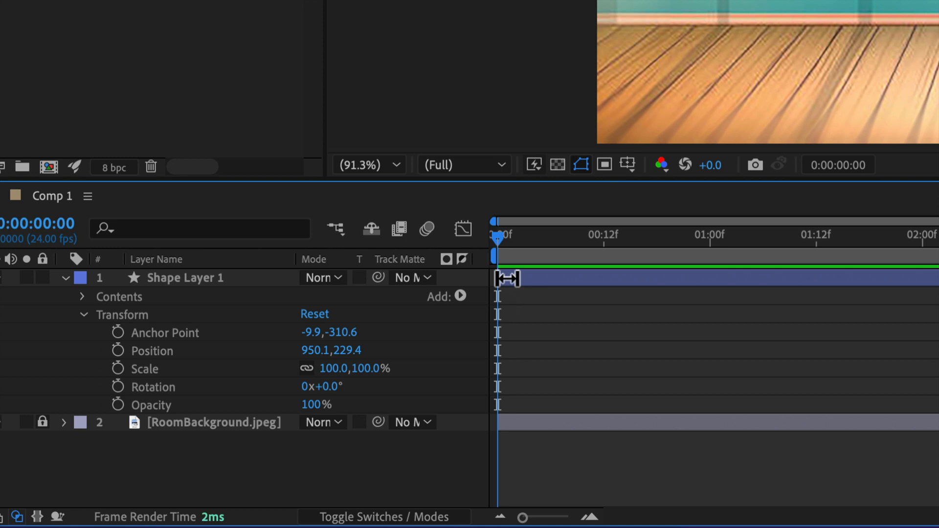
{"action": "left_click", "coordinate": [118, 350]}
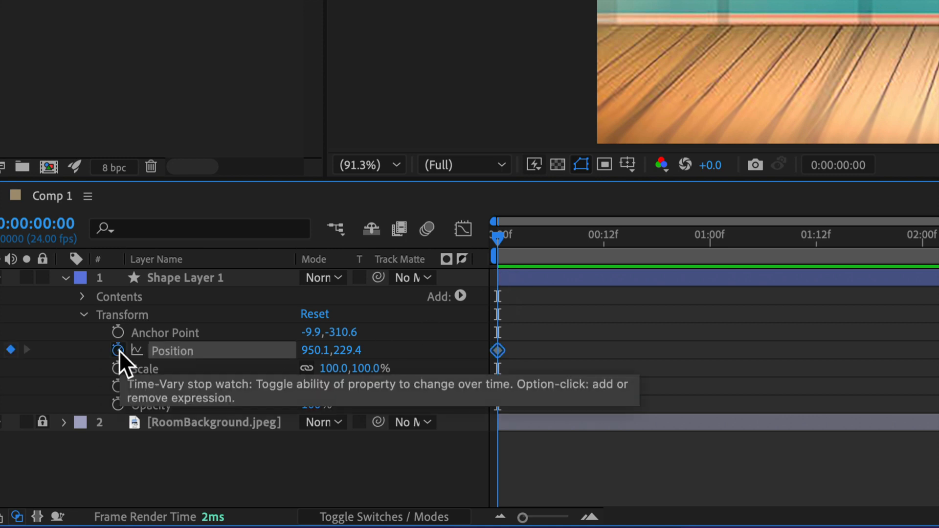
{"action": "left_click", "coordinate": [118, 369]}
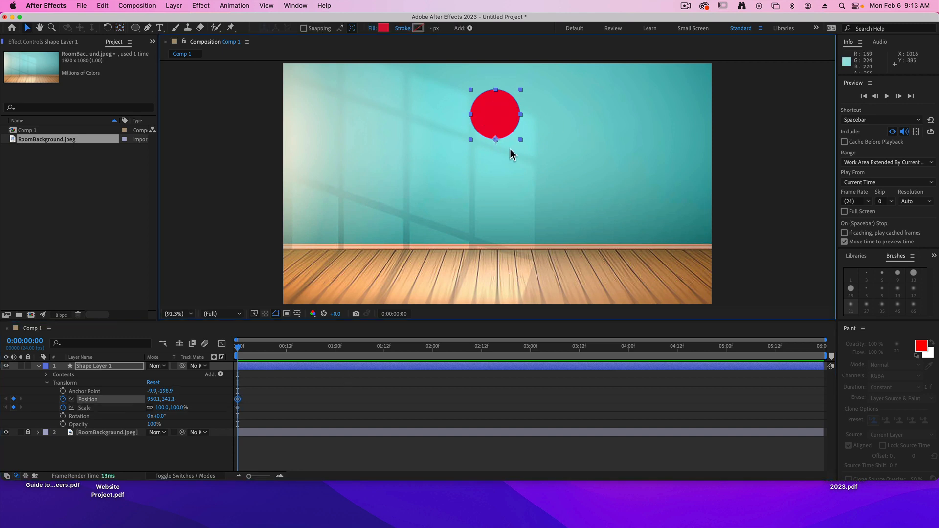
At 0:00:00:12, lower the circle onto the floor at about Y 941 and set its unlinked scale to 70% width and 130% height.
{"action": "left_click_drag", "start_coordinate": [239, 350], "coordinate": [286, 352]}
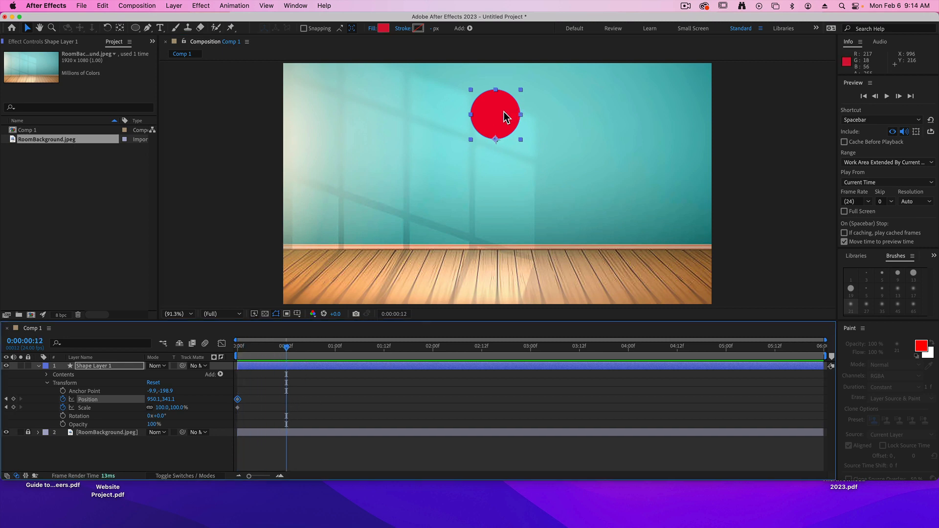
{"action": "left_click_drag", "start_coordinate": [505, 121], "coordinate": [504, 252]}
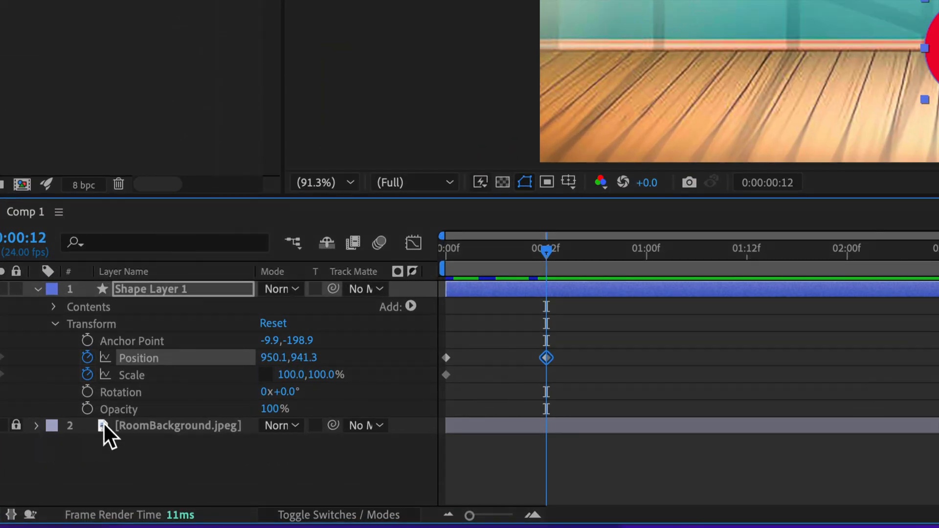
{"action": "left_click", "coordinate": [265, 374]}
{"action": "left_click", "coordinate": [292, 375]}
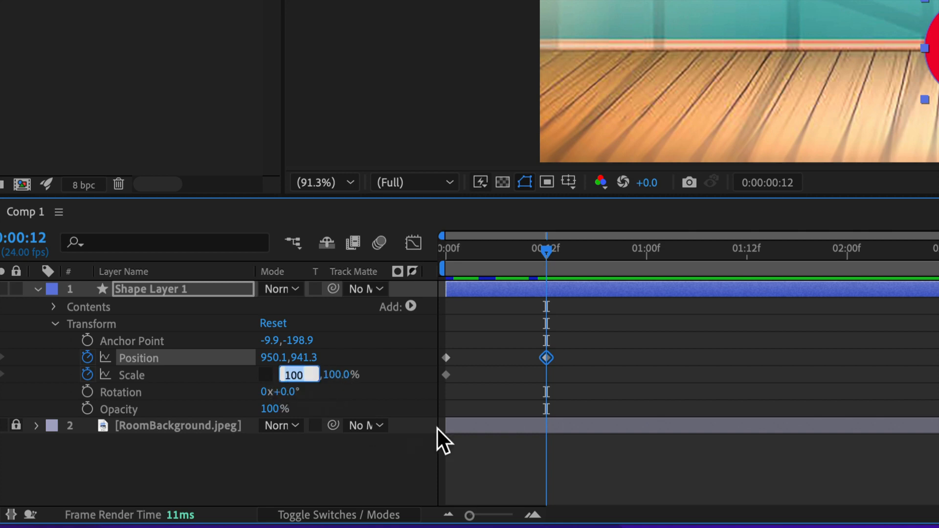
{"action": "type", "text": "70"}
{"action": "key", "text": "Return"}
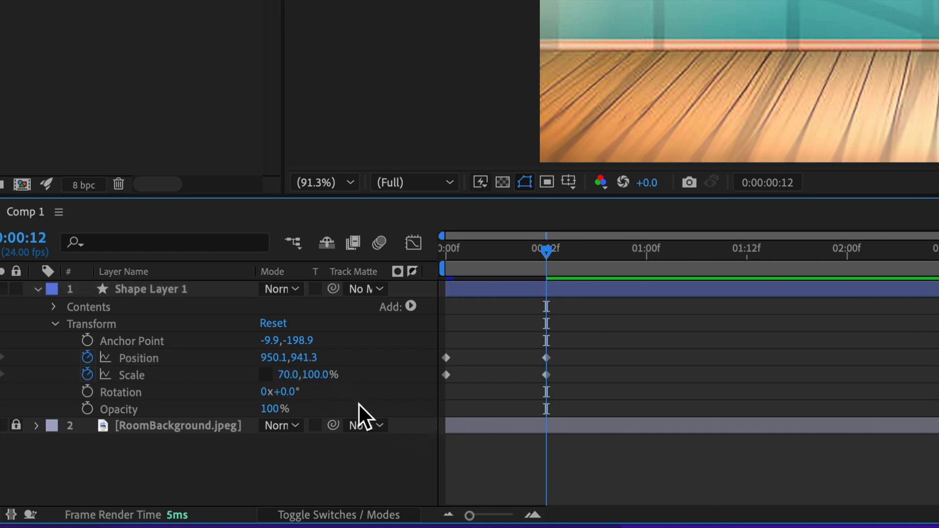
{"action": "left_click", "coordinate": [318, 376]}
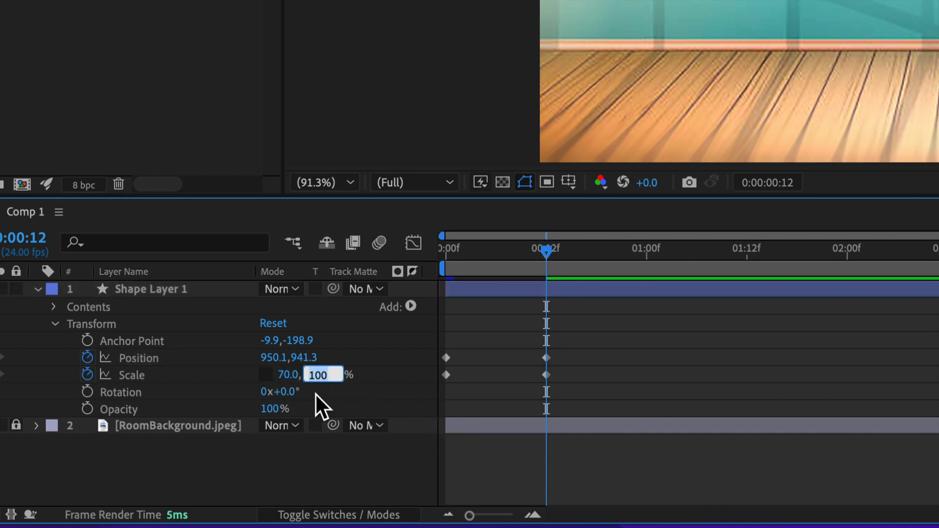
{"action": "type", "text": "130"}
{"action": "key", "text": "Return"}
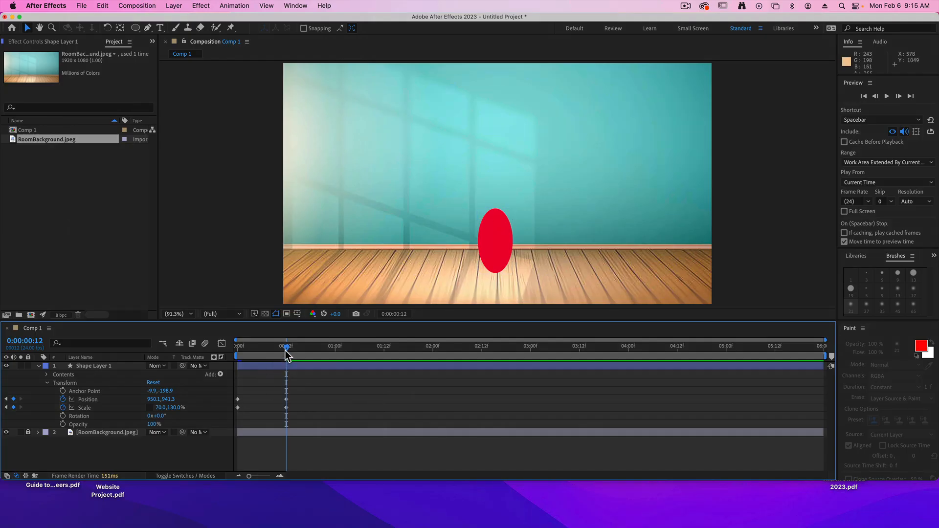
Scrub the playhead around 0:00:00:12 to review the circle's falling and stretching motion.
{"action": "mouse_move", "coordinate": [286, 352]}
{"action": "left_mouse_down"}
{"action": "mouse_move", "coordinate": [236, 348]}
{"action": "mouse_move", "coordinate": [289, 350]}
{"action": "left_mouse_up"}
{"action": "left_click", "coordinate": [231, 233]}
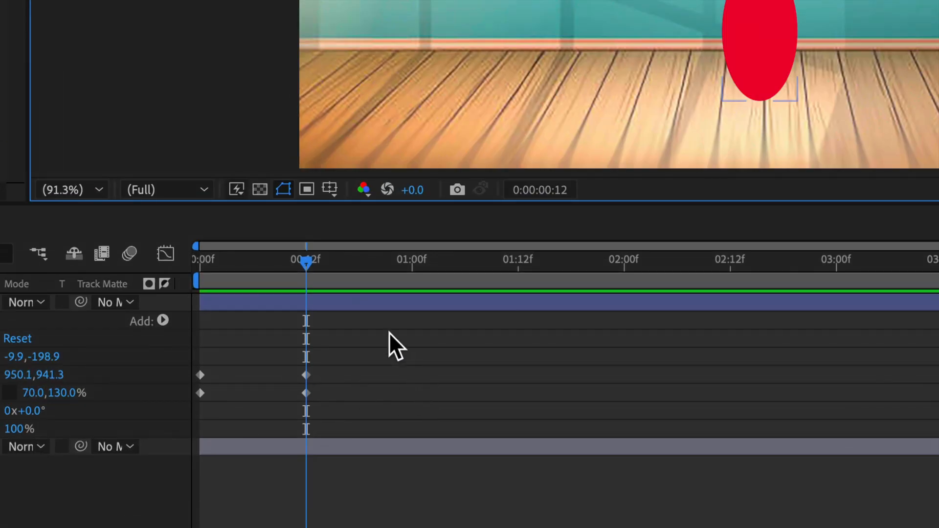
At 0:00:00:14, squash the ball by setting its scale to 130% width and 70% height.
{"action": "key", "text": "Page_Down"}
{"action": "key", "text": "Page_Down"}
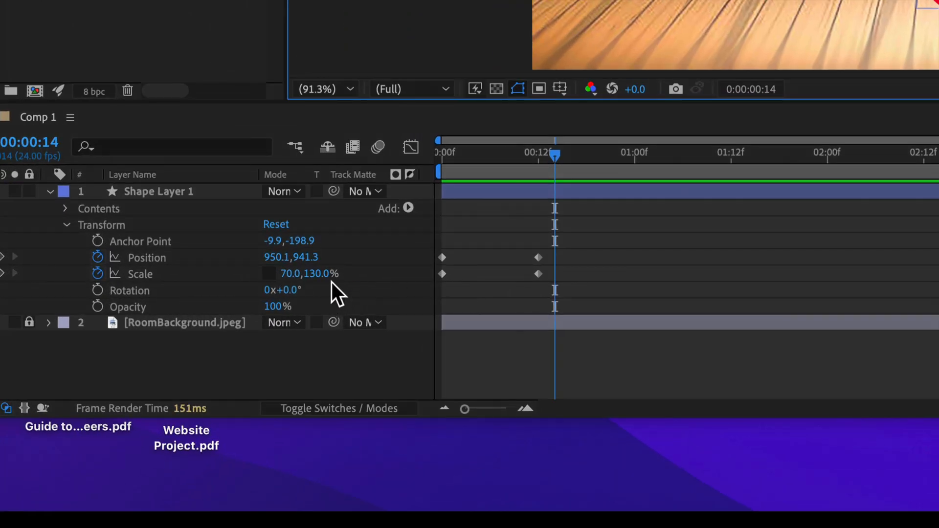
{"action": "left_click", "coordinate": [290, 275]}
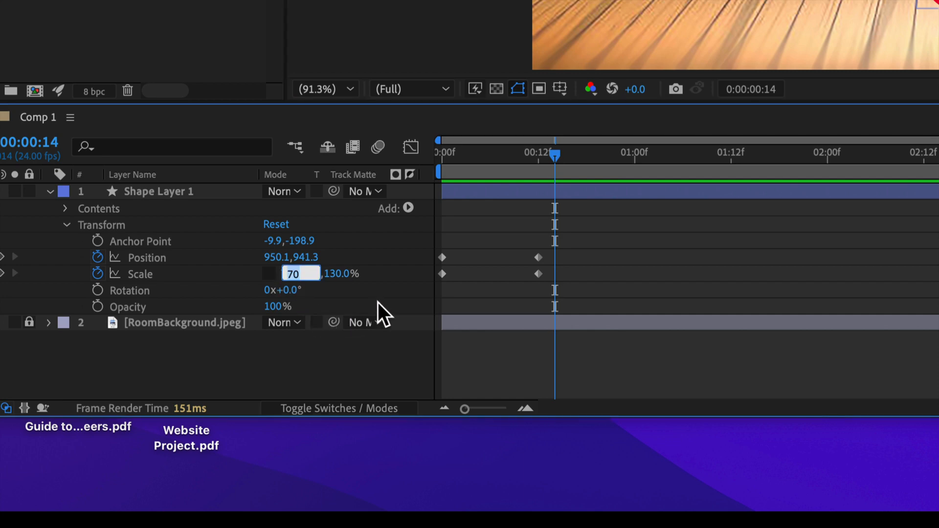
{"action": "type", "text": "130"}
{"action": "key", "text": "Tab"}
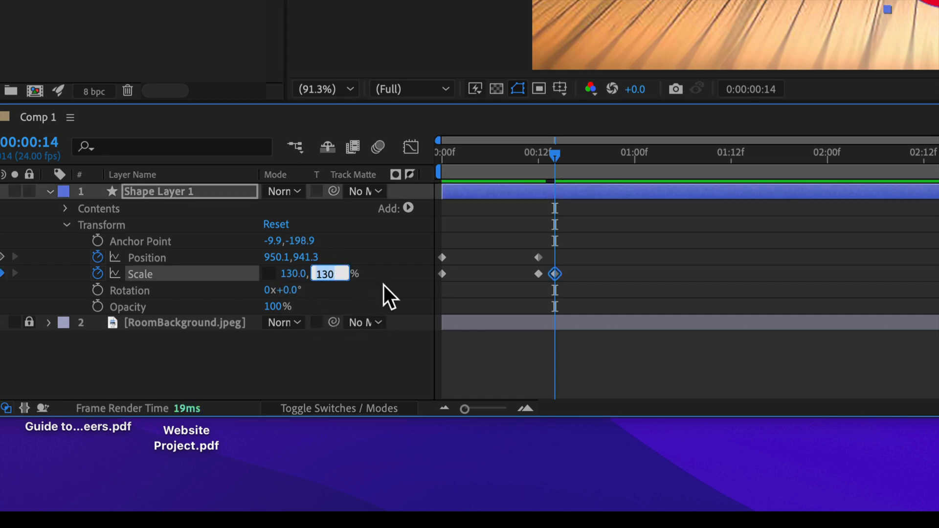
{"action": "type", "text": "70"}
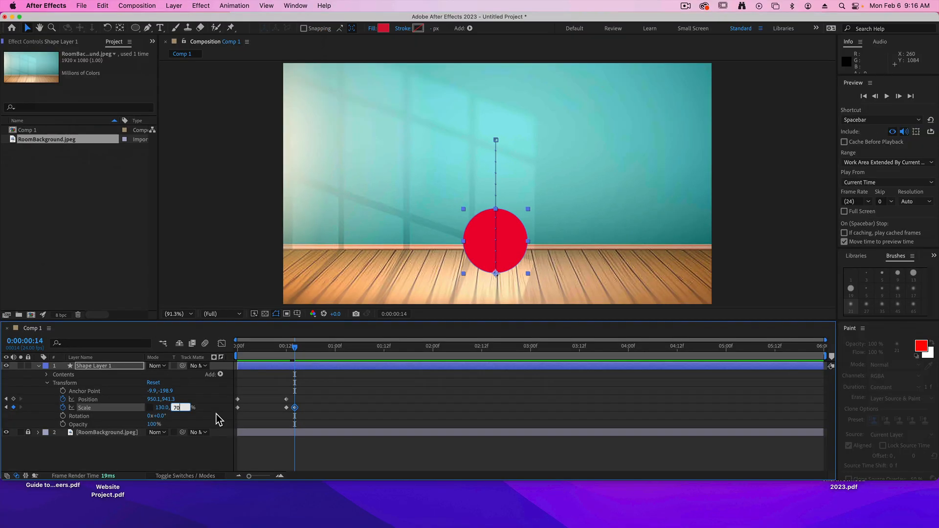
{"action": "key", "text": "Return"}
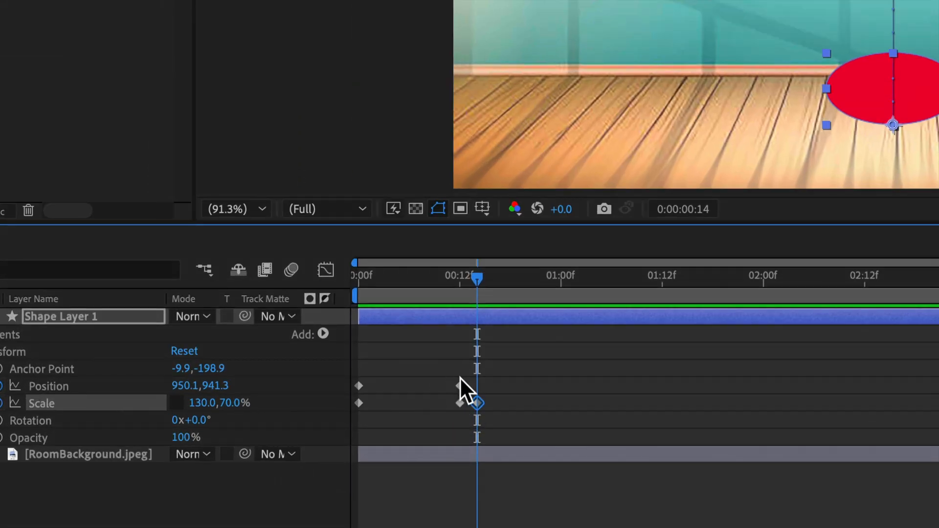
Copy the Position and Scale keyframes at 0:00:00:12 and paste them at 0:00:00:16.
{"action": "left_click_drag", "start_coordinate": [445, 377], "coordinate": [463, 407]}
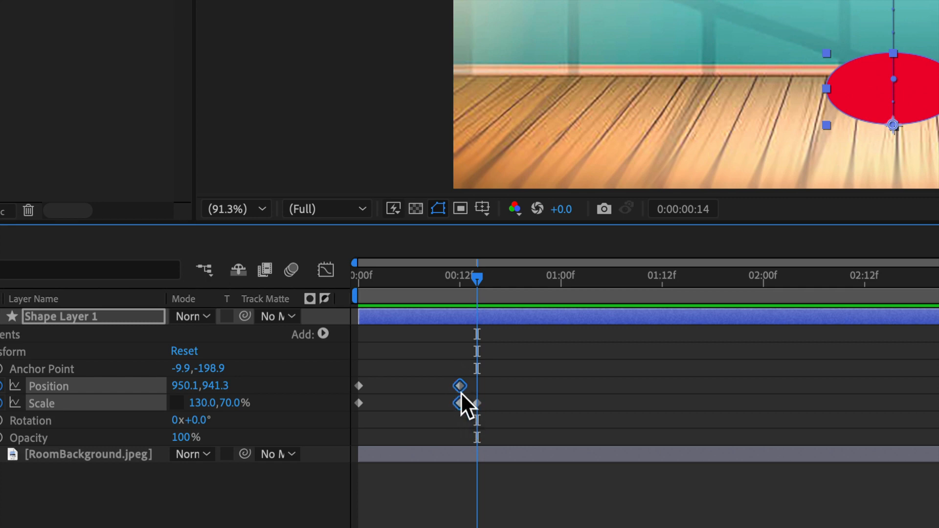
{"action": "mouse_move", "coordinate": [457, 385]}
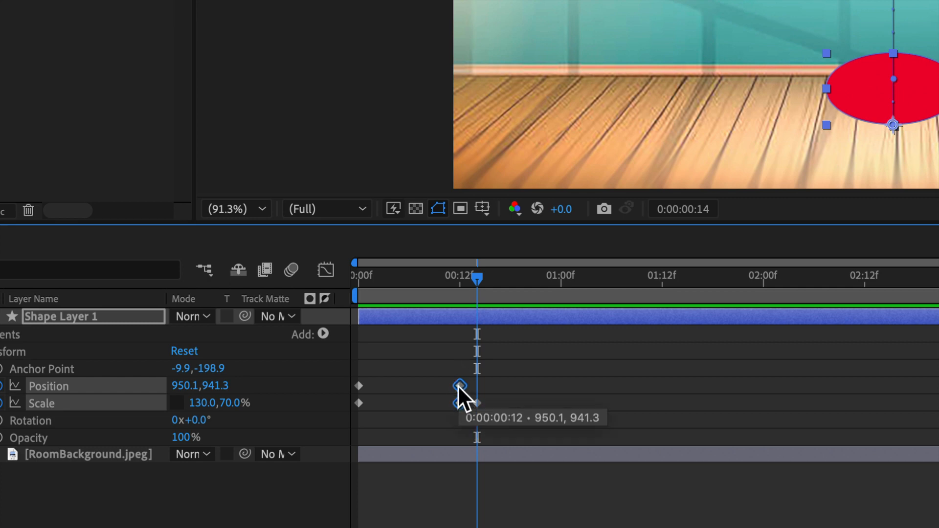
{"action": "left_click", "coordinate": [477, 403]}
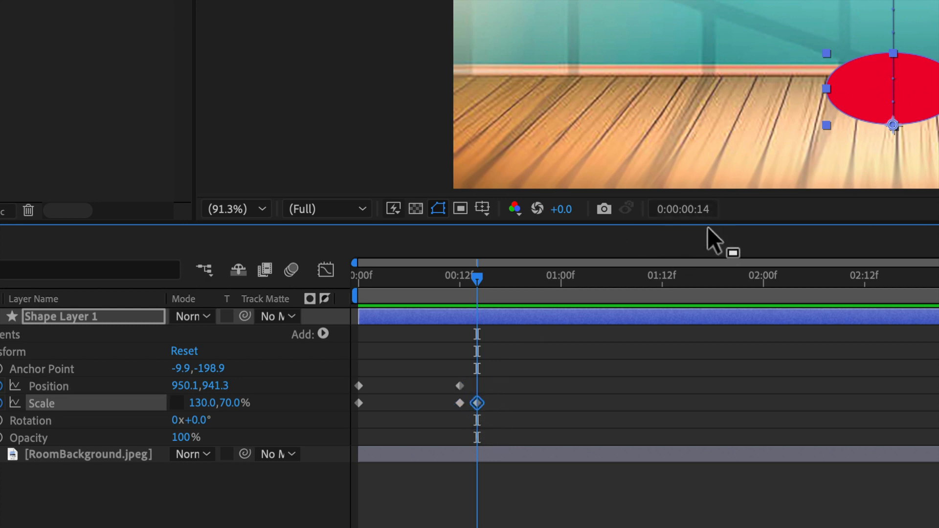
{"action": "key", "text": "Page_Down"}
{"action": "key", "text": "Page_Down"}
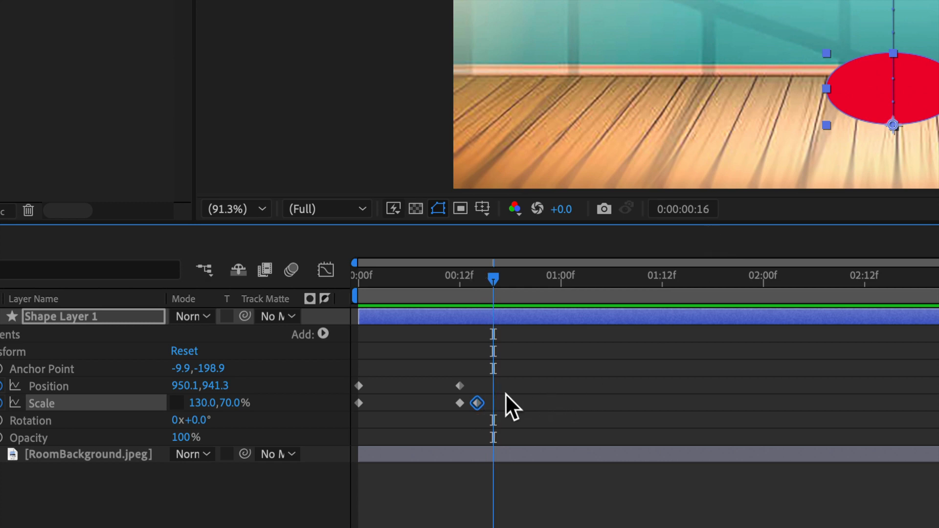
{"action": "key", "text": "ctrl+v"}
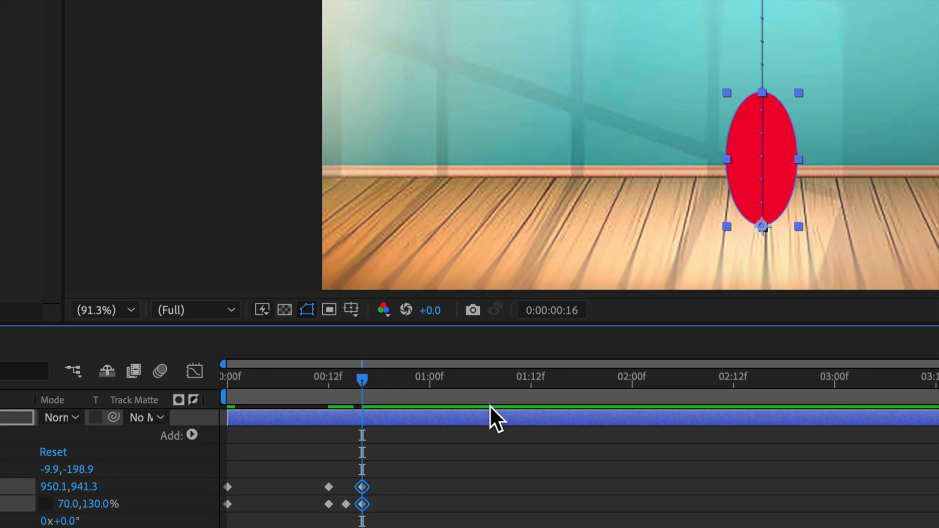
Copy the starting Position and Scale keyframes and paste them at 0:00:01:03 to return the ball to its original height and shape.
{"action": "left_click_drag", "start_coordinate": [236, 484], "coordinate": [226, 511]}
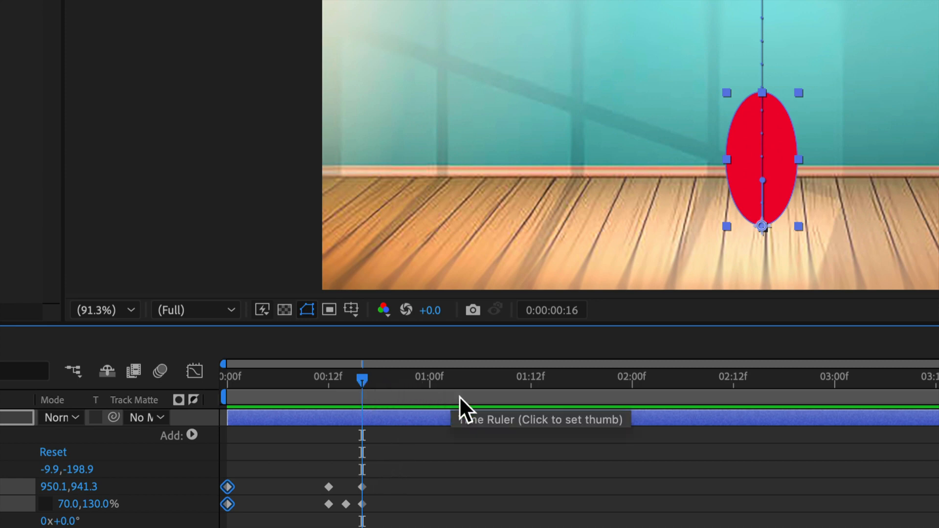
{"action": "left_click_drag", "start_coordinate": [438, 382], "coordinate": [455, 382]}
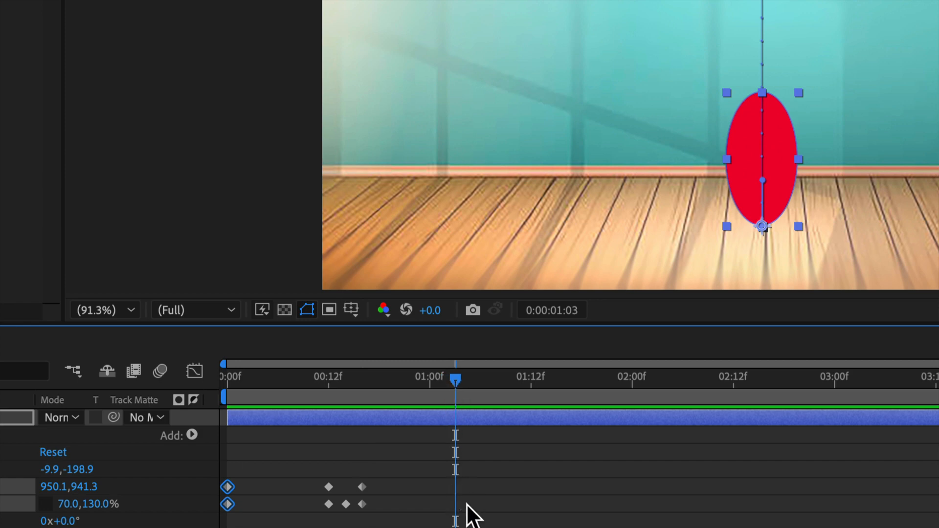
{"action": "key", "text": "ctrl+v"}
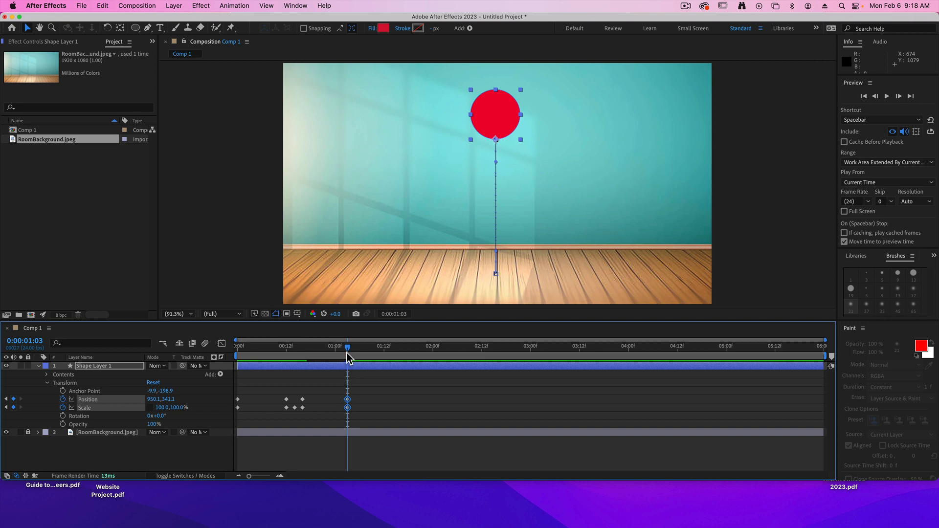
Play the bounce from the start and scrub around 0:00:01:03 to review the motion.
{"action": "left_click_drag", "start_coordinate": [348, 349], "coordinate": [191, 347]}
{"action": "key", "text": "space"}
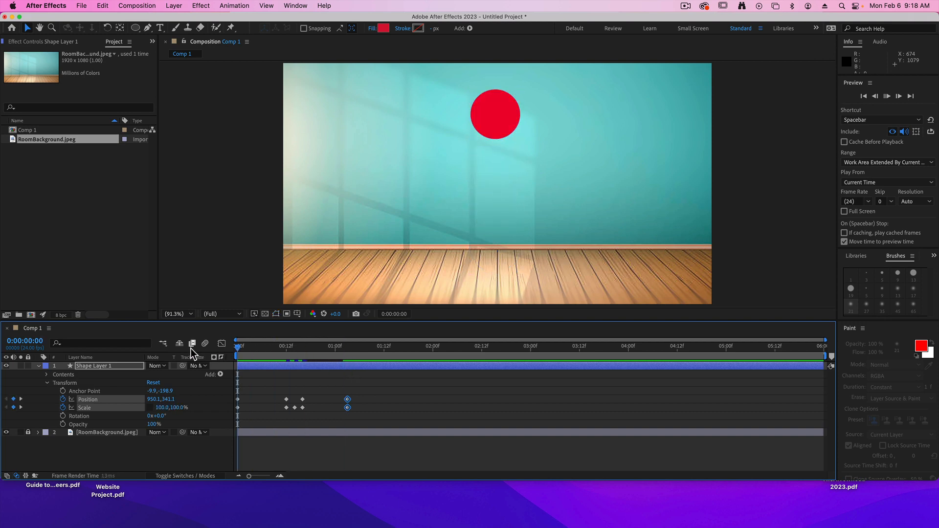
{"action": "key", "text": "space"}
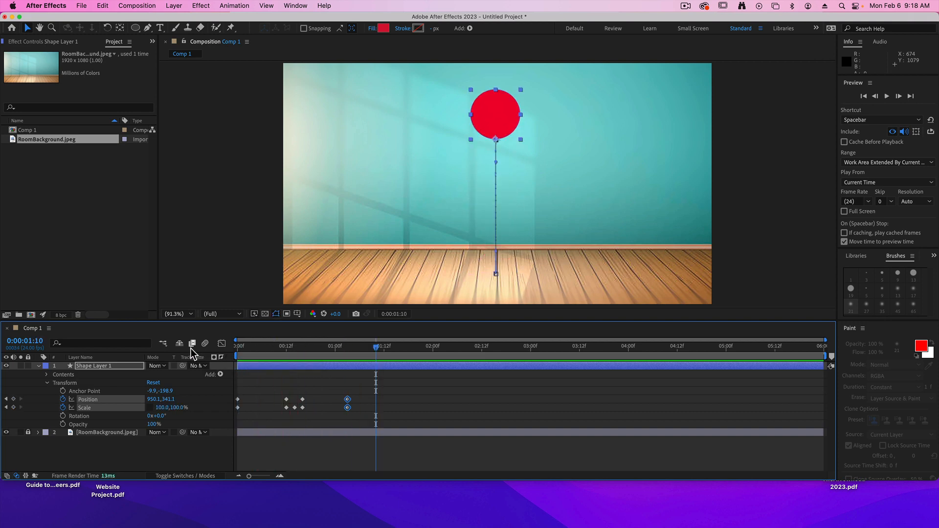
{"action": "left_click_drag", "start_coordinate": [282, 348], "coordinate": [347, 352]}
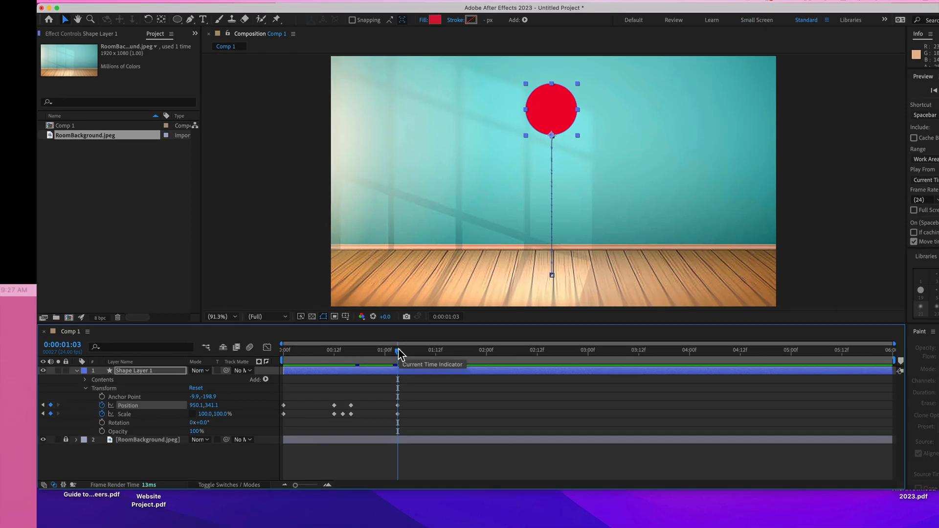
{"action": "left_click_drag", "start_coordinate": [397, 350], "coordinate": [427, 378]}
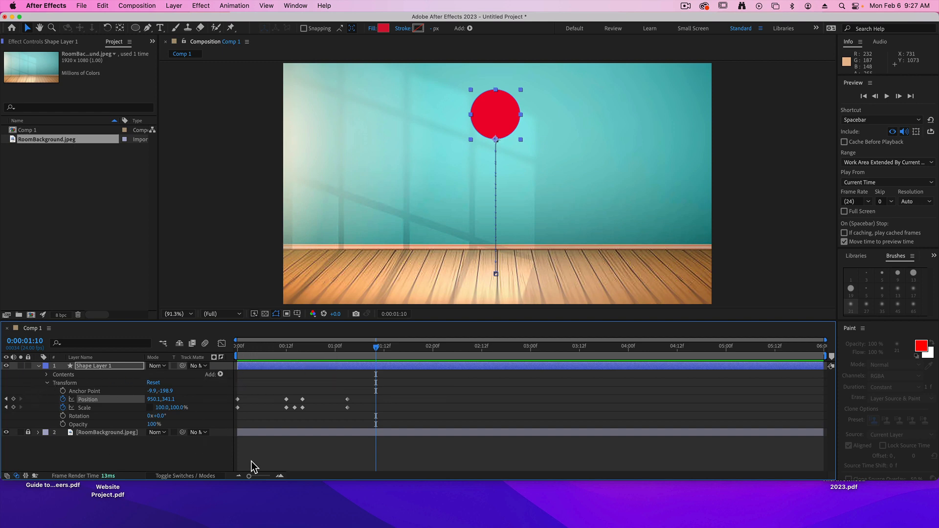
Deselect the layer and open the Graph Editor, with Show Selected Properties and Edit Speed Graph as its display options.
{"action": "left_click", "coordinate": [172, 448]}
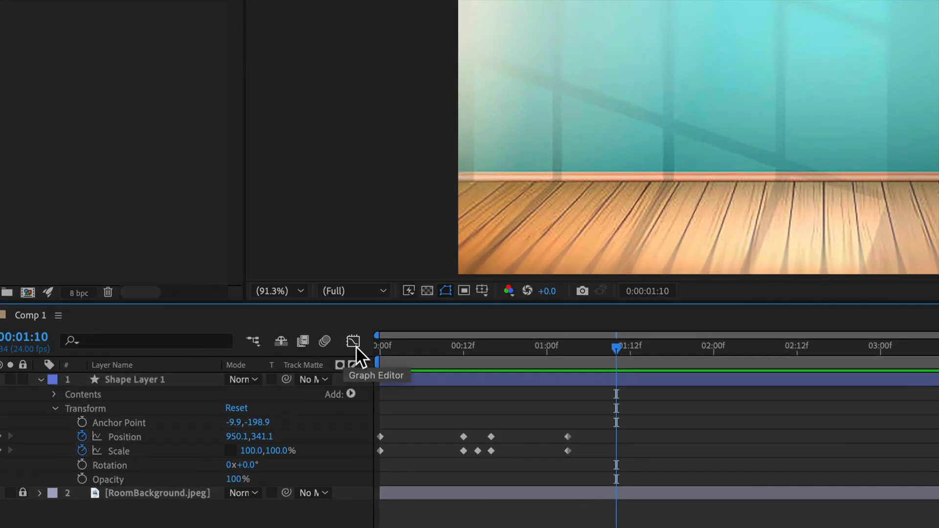
{"action": "left_click", "coordinate": [353, 339]}
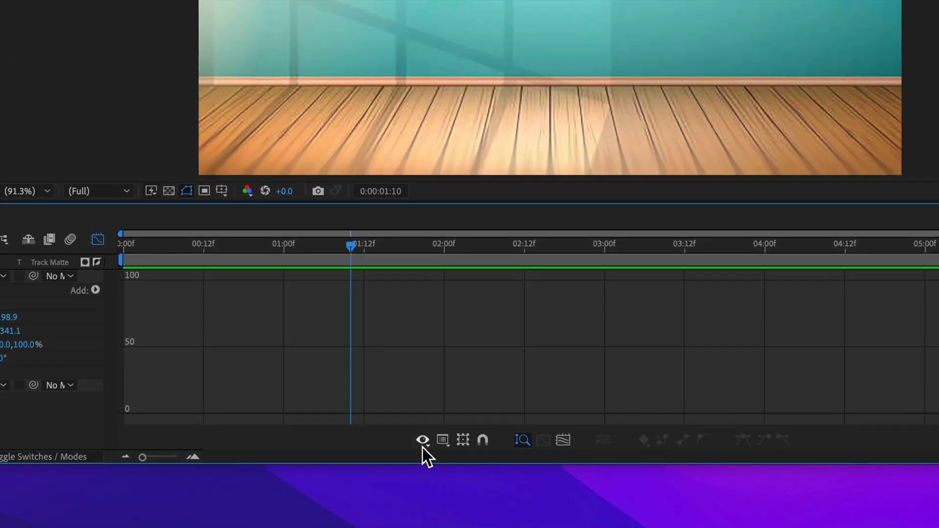
{"action": "left_click", "coordinate": [420, 465]}
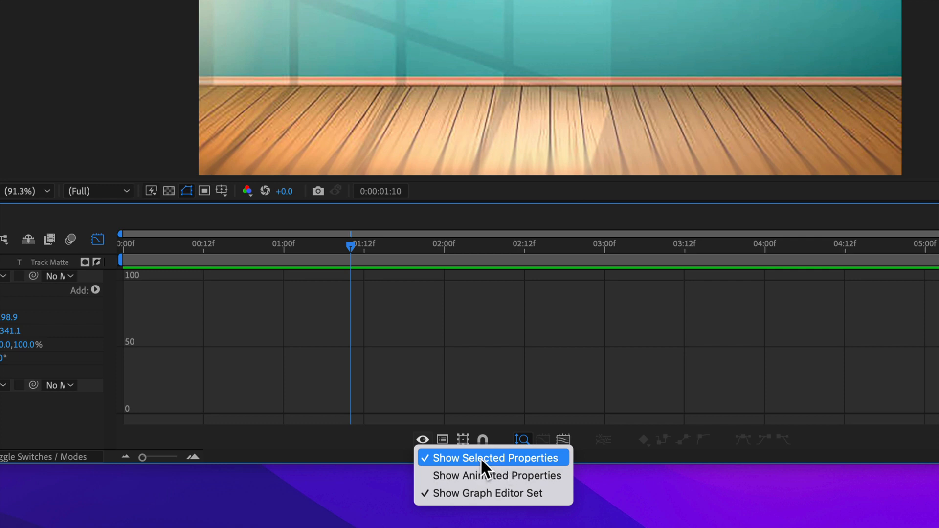
{"action": "left_click", "coordinate": [374, 451]}
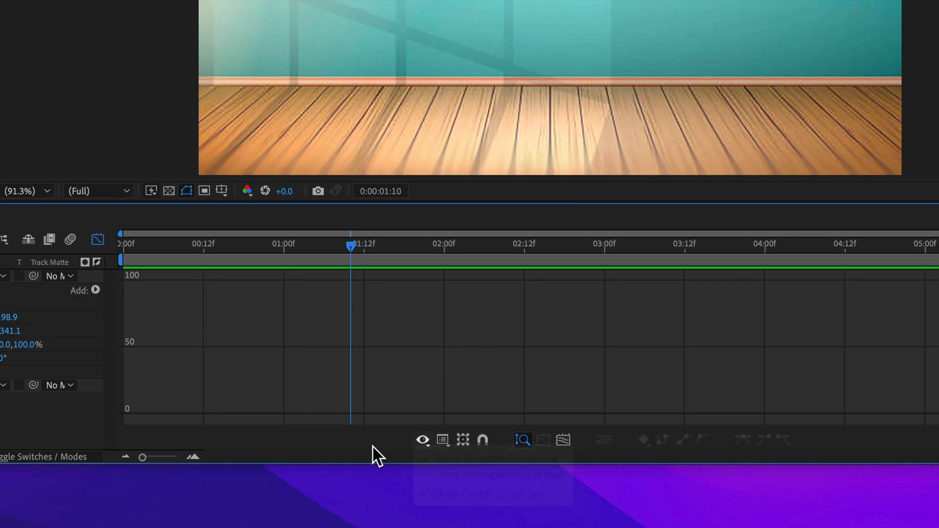
{"action": "left_click", "coordinate": [443, 440]}
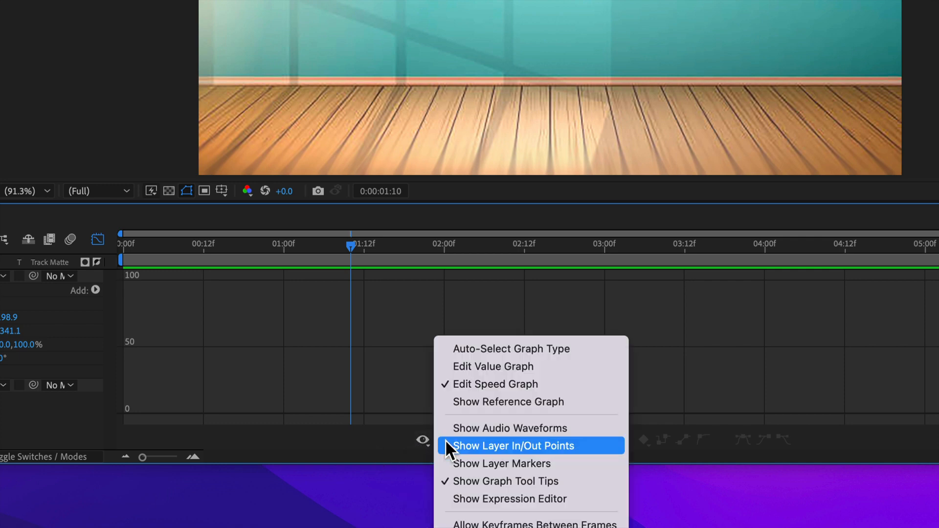
{"action": "left_click", "coordinate": [518, 385]}
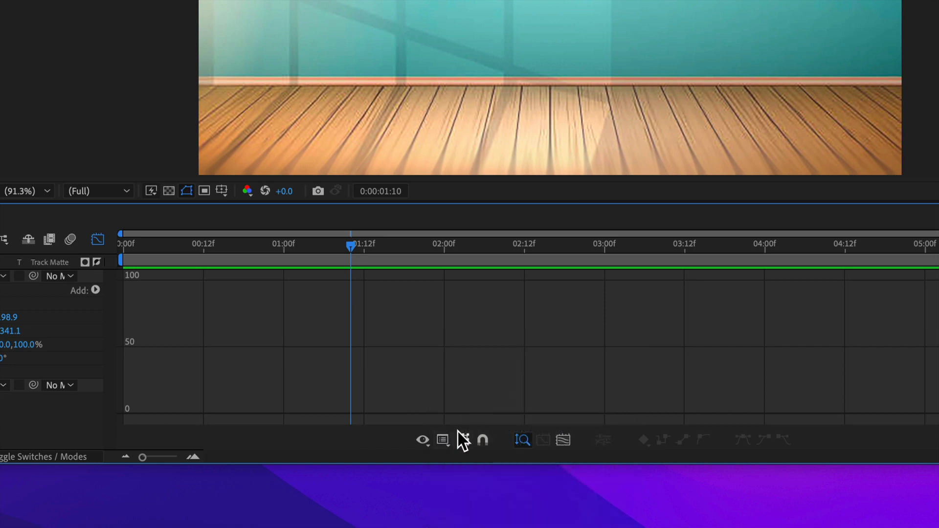
{"action": "left_click", "coordinate": [517, 441]}
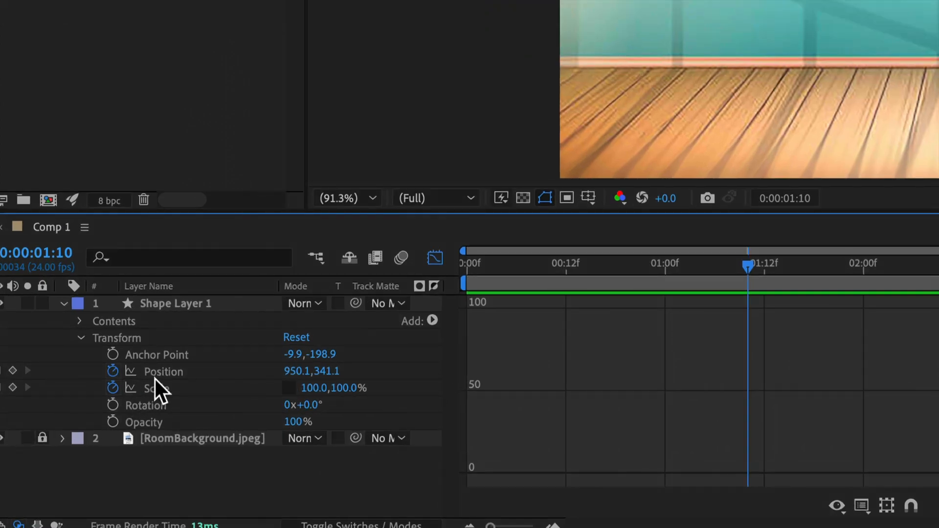
Fit the Position speed graph to the view, lower its first keyframe to 0 px/sec, and extend the outgoing handle to about frame 6.
{"action": "left_click", "coordinate": [157, 373]}
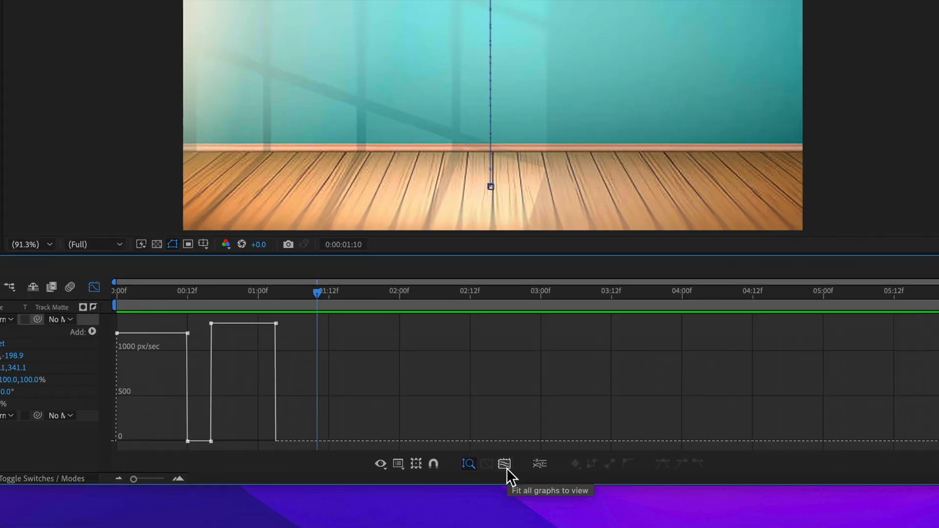
{"action": "left_click", "coordinate": [506, 465]}
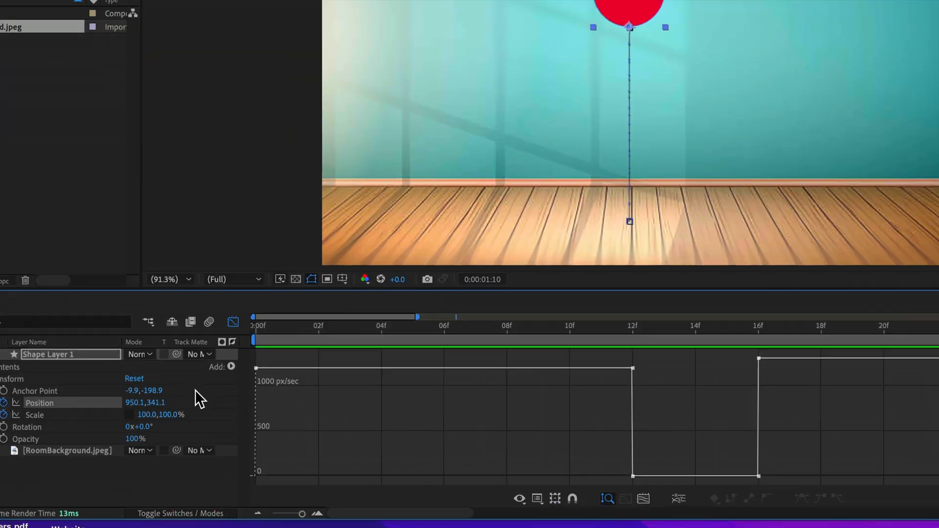
{"action": "mouse_move", "coordinate": [245, 376]}
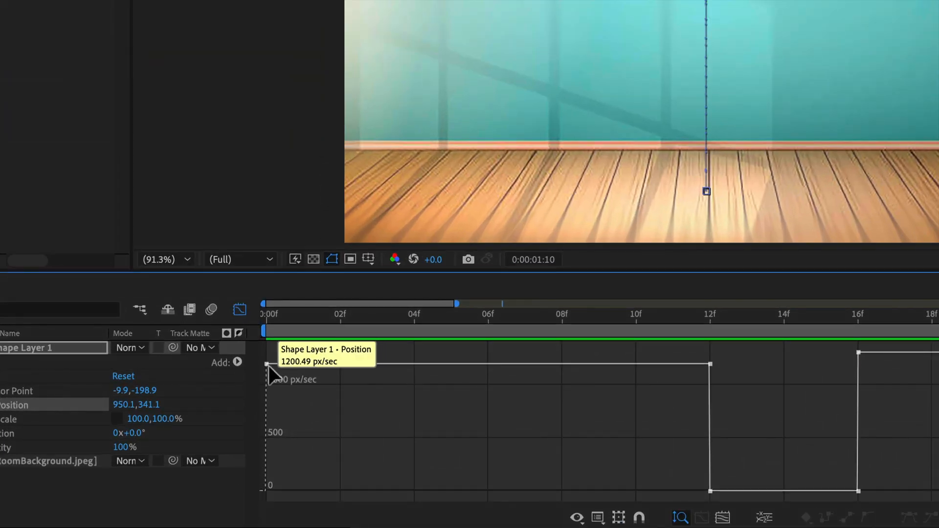
{"action": "left_click", "coordinate": [267, 365]}
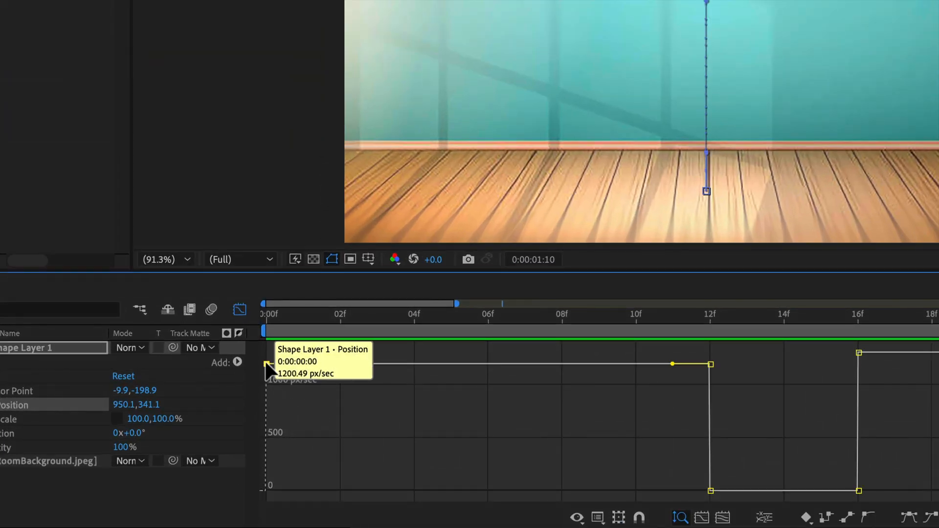
{"action": "left_click_drag", "start_coordinate": [267, 364], "coordinate": [259, 489]}
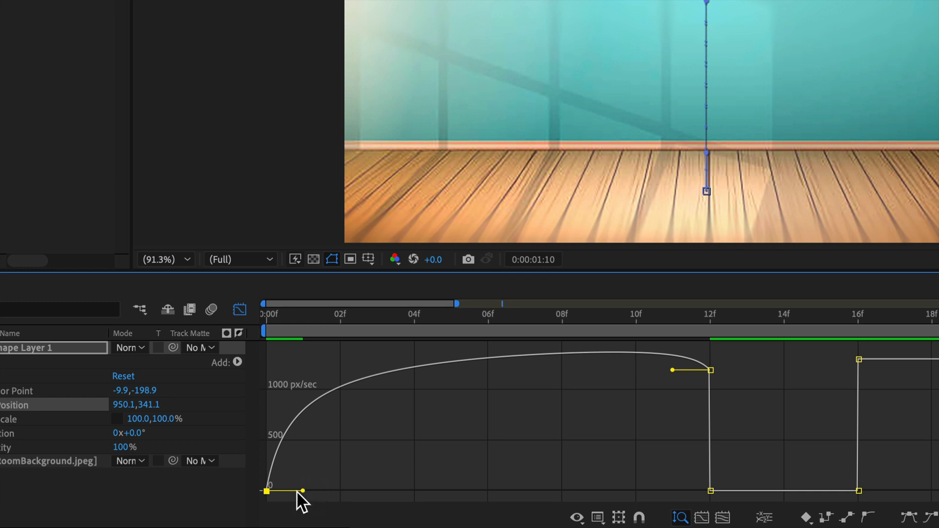
{"action": "left_click_drag", "start_coordinate": [304, 491], "coordinate": [607, 480]}
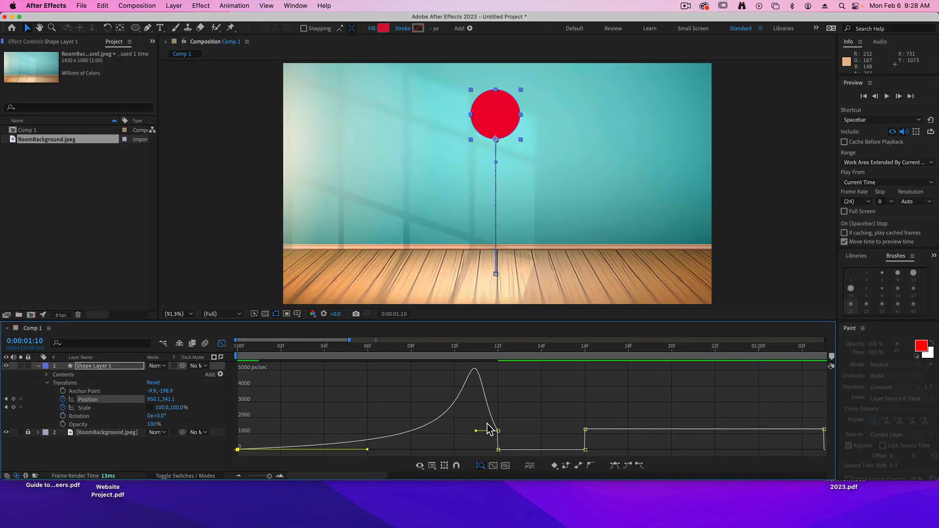
Play the animation from the start to review the ball's accelerating fall.
{"action": "key", "text": "space"}
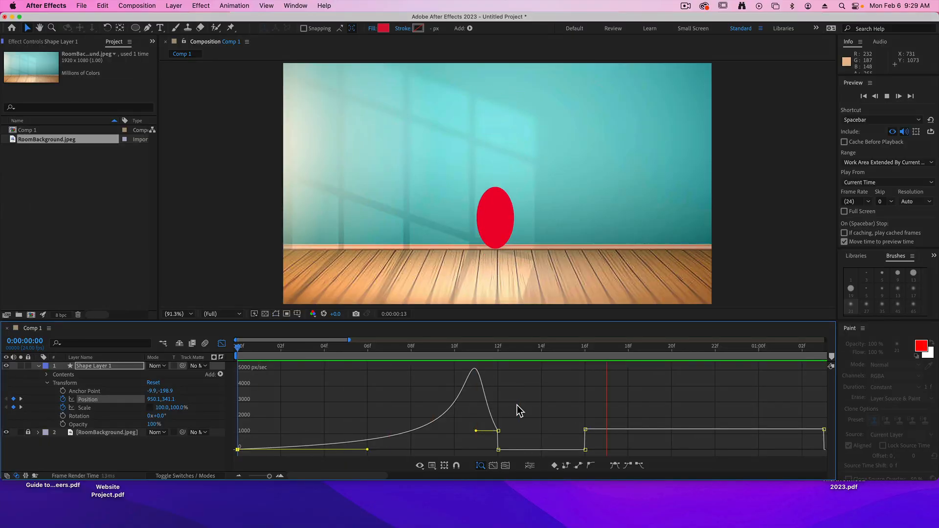
{"action": "key", "text": "space"}
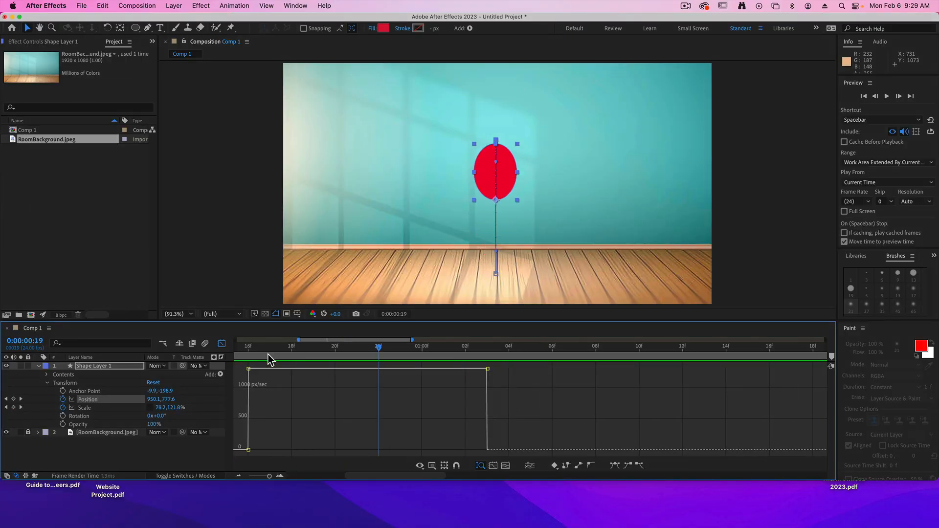
{"action": "key", "text": "Home"}
{"action": "key", "text": "space"}
{"action": "key", "text": "space"}
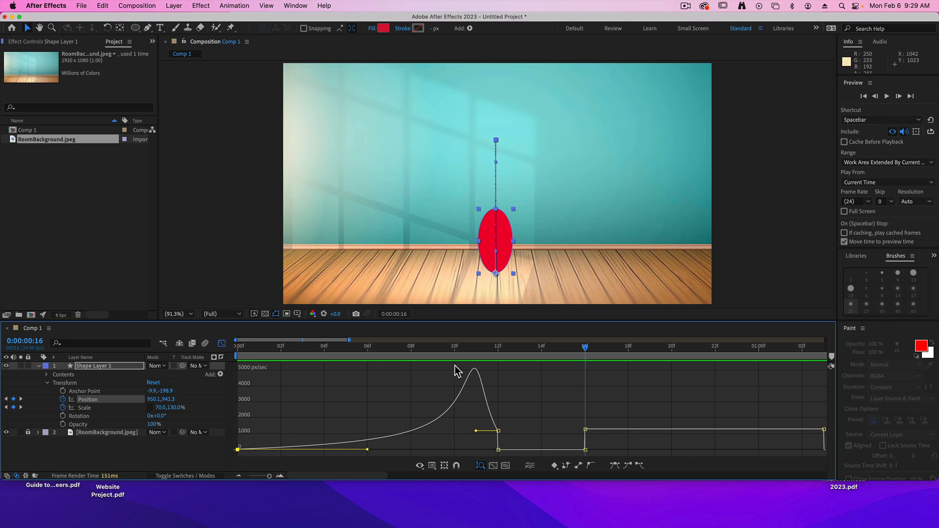
Lower the last Position keyframe at 0:00:01:03 to 0 px/sec and extend its incoming handle back about 5.5 frames.
{"action": "mouse_move", "coordinate": [584, 430]}
{"action": "left_click_drag", "start_coordinate": [818, 420], "coordinate": [823, 450]}
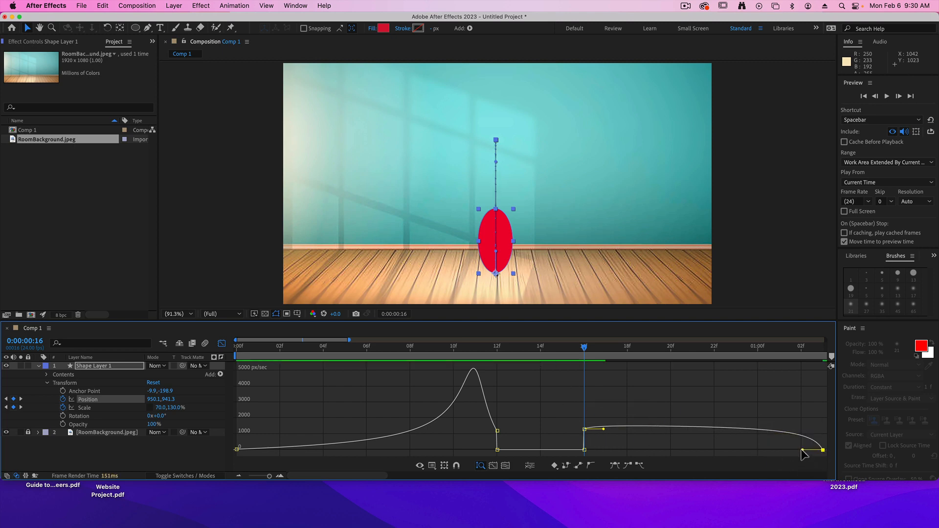
{"action": "left_click_drag", "start_coordinate": [803, 450], "coordinate": [683, 459]}
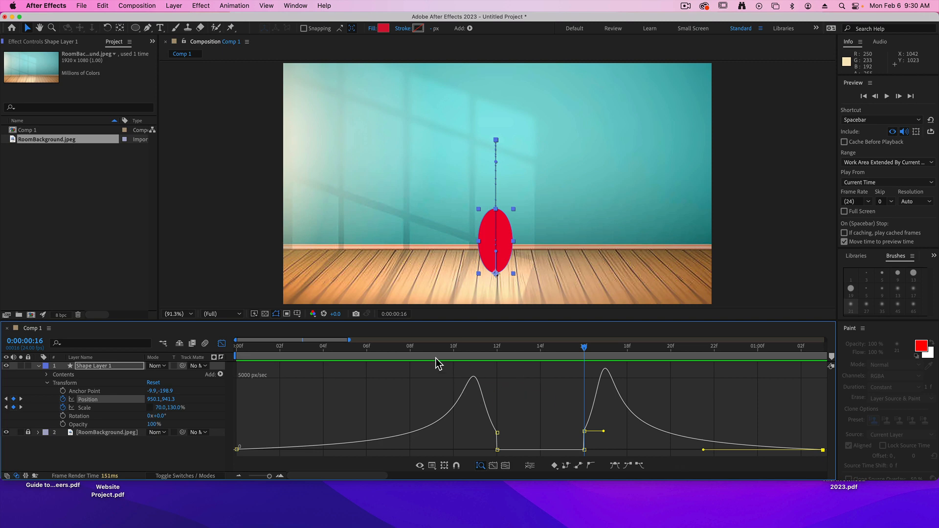
Play the animation from the start to review the eased fall and rebound.
{"action": "left_click_drag", "start_coordinate": [342, 357], "coordinate": [197, 361]}
{"action": "key", "text": "space"}
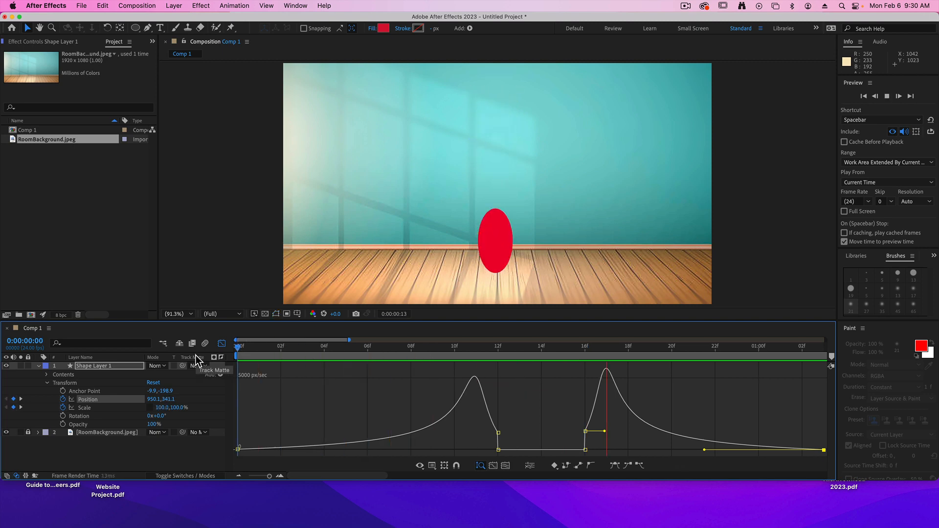
{"action": "key", "text": "space"}
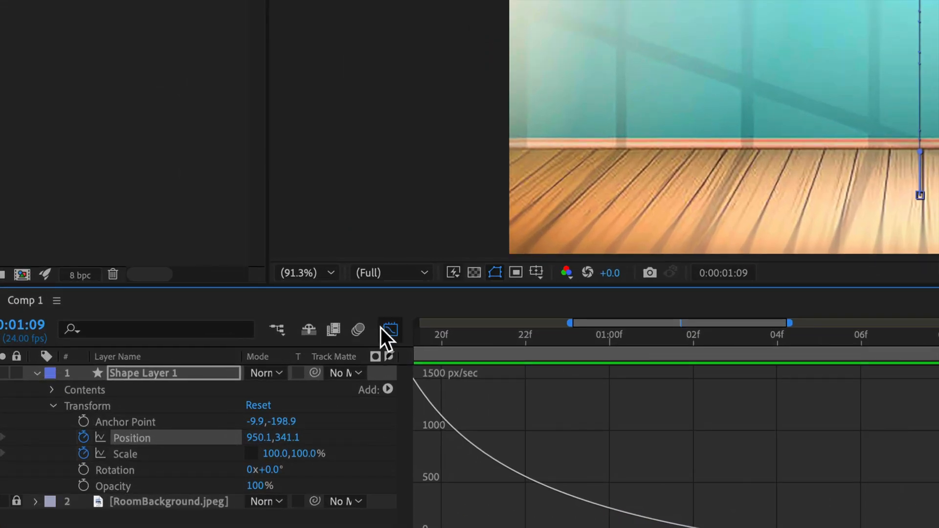
Leave the Graph Editor, show the full six-second timeline, and replay the bounce from the start.
{"action": "left_click", "coordinate": [390, 331]}
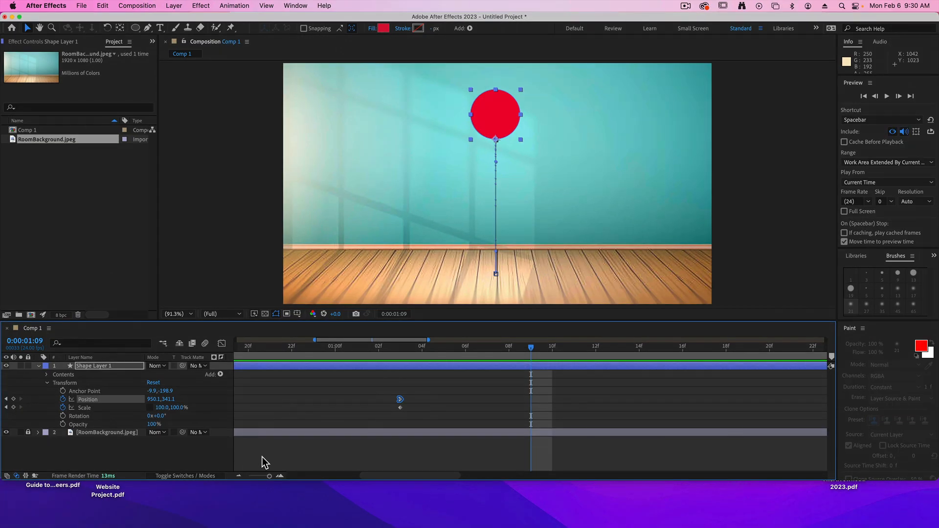
{"action": "left_click_drag", "start_coordinate": [269, 476], "coordinate": [249, 476]}
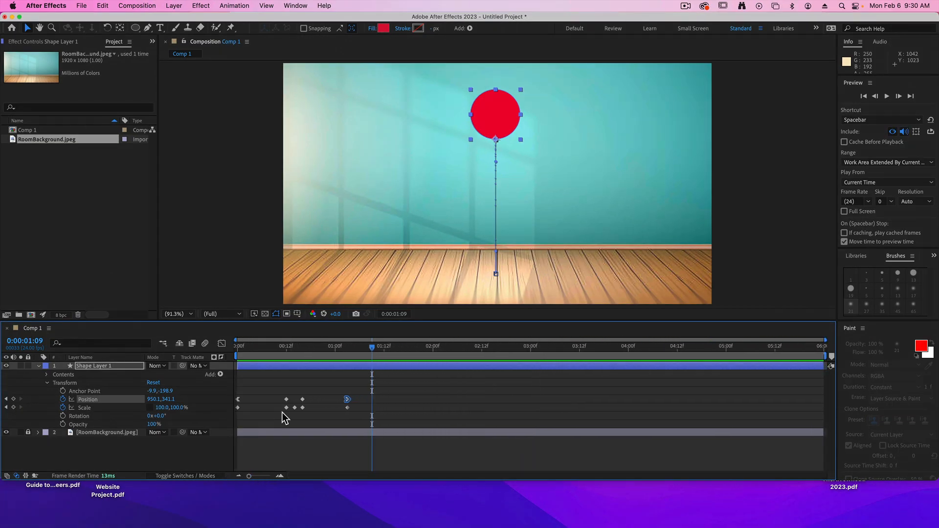
{"action": "left_click", "coordinate": [290, 346]}
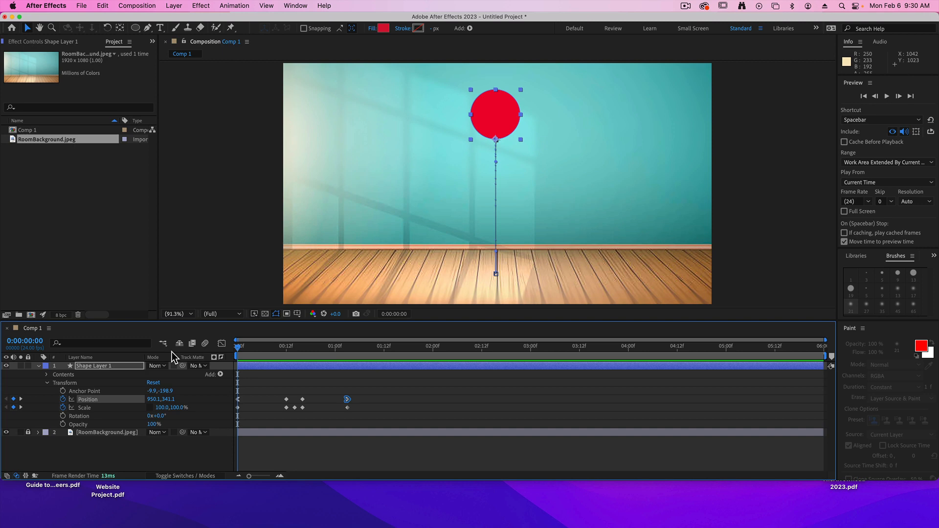
{"action": "key", "text": "space"}
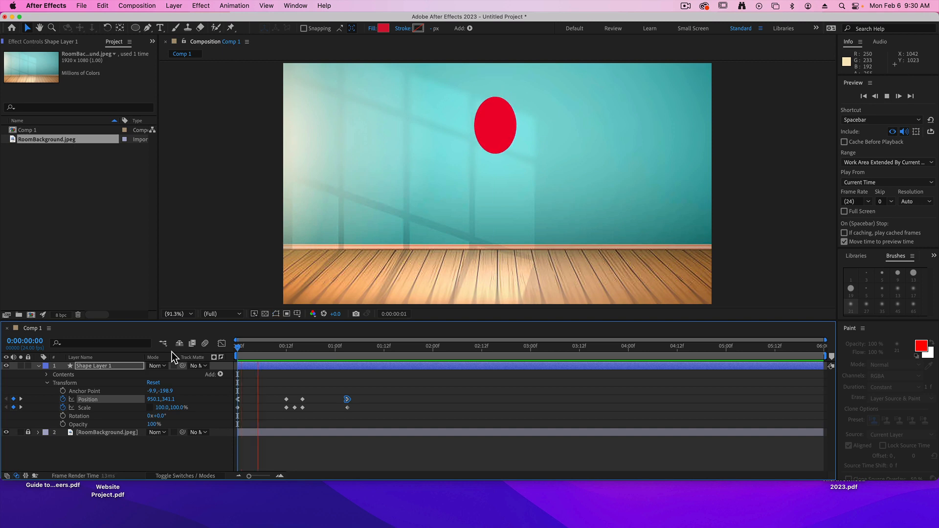
{"action": "key", "text": "space"}
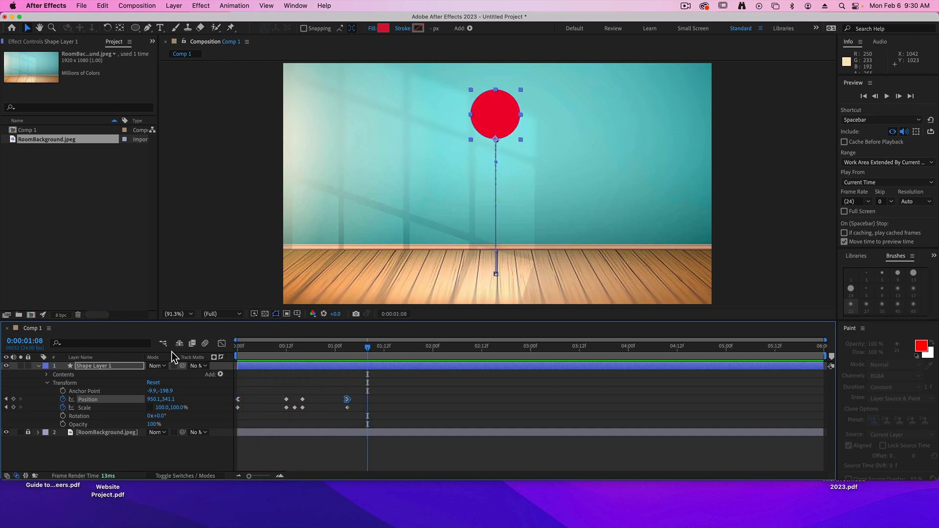
Copy all Position and Scale keyframes after the first ones and paste them at 0:00:01:15 for a second bounce.
{"action": "left_click", "coordinate": [348, 346]}
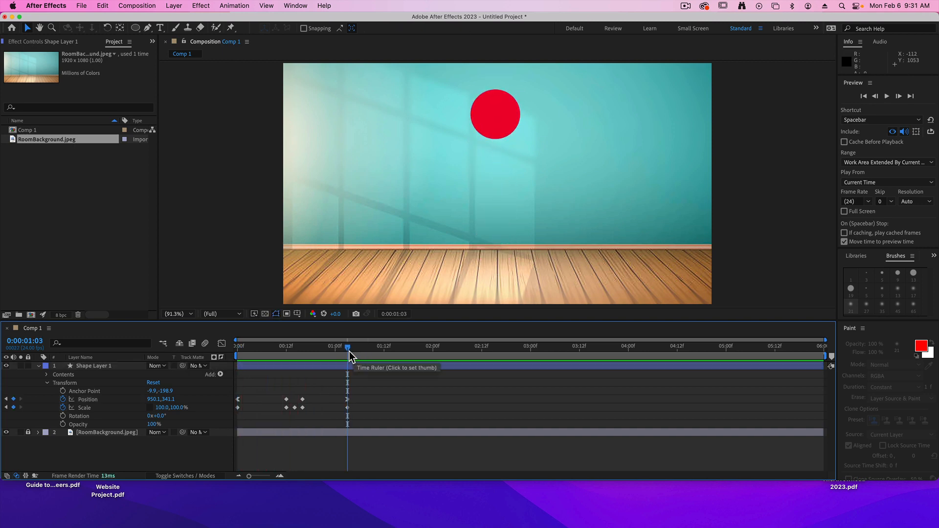
{"action": "mouse_move", "coordinate": [347, 349]}
{"action": "left_mouse_down"}
{"action": "mouse_move", "coordinate": [266, 354]}
{"action": "mouse_move", "coordinate": [356, 362]}
{"action": "left_mouse_up"}
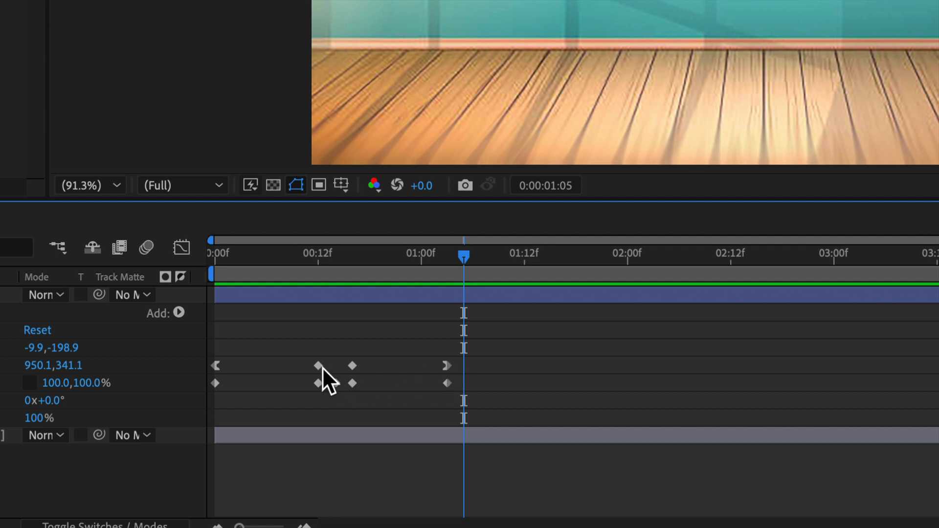
{"action": "left_click_drag", "start_coordinate": [308, 357], "coordinate": [450, 390]}
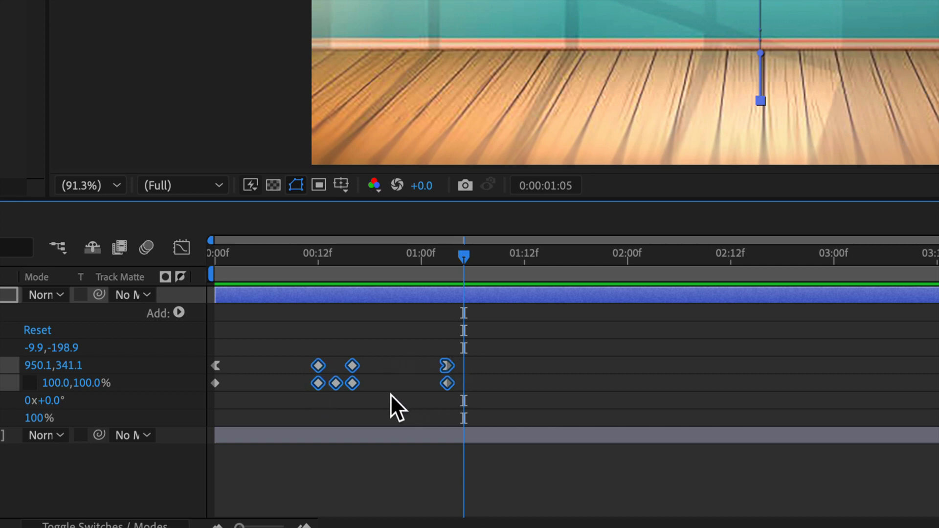
{"action": "left_click_drag", "start_coordinate": [459, 254], "coordinate": [446, 257]}
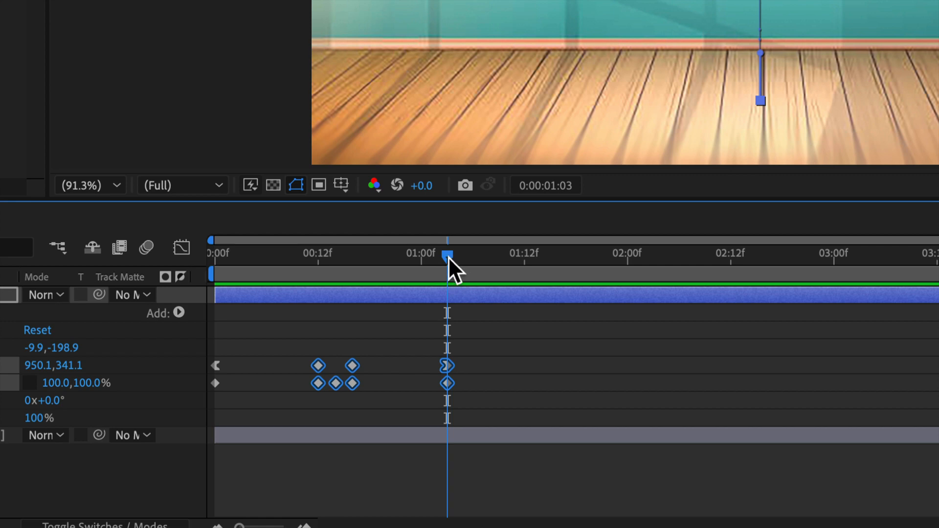
{"action": "left_click_drag", "start_coordinate": [448, 256], "coordinate": [550, 258]}
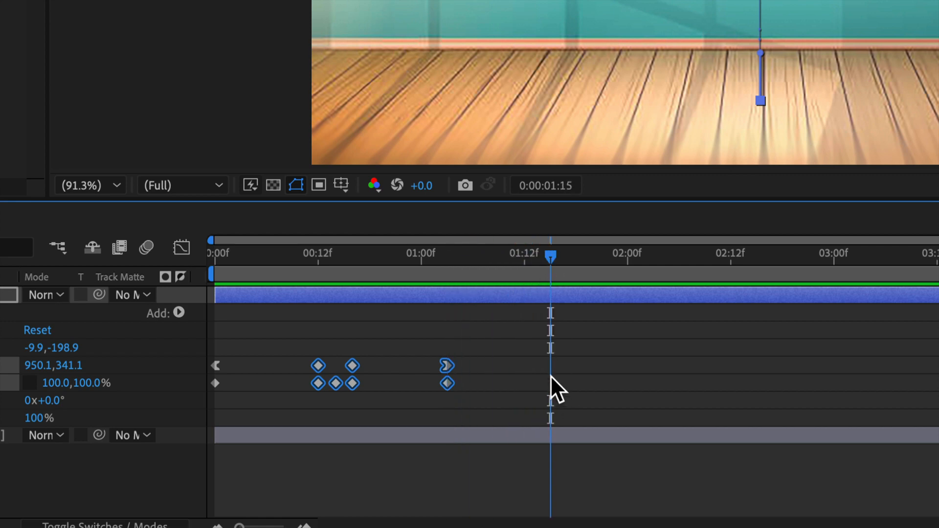
{"action": "key", "text": "ctrl+v"}
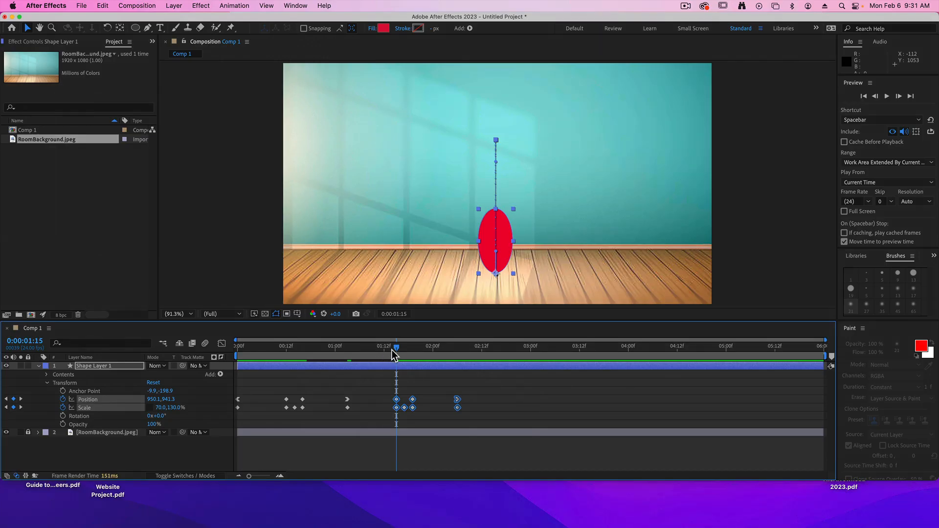
Play the animation from the start twice to review both bounces.
{"action": "left_click_drag", "start_coordinate": [545, 259], "coordinate": [307, 263]}
{"action": "key", "text": "Home"}
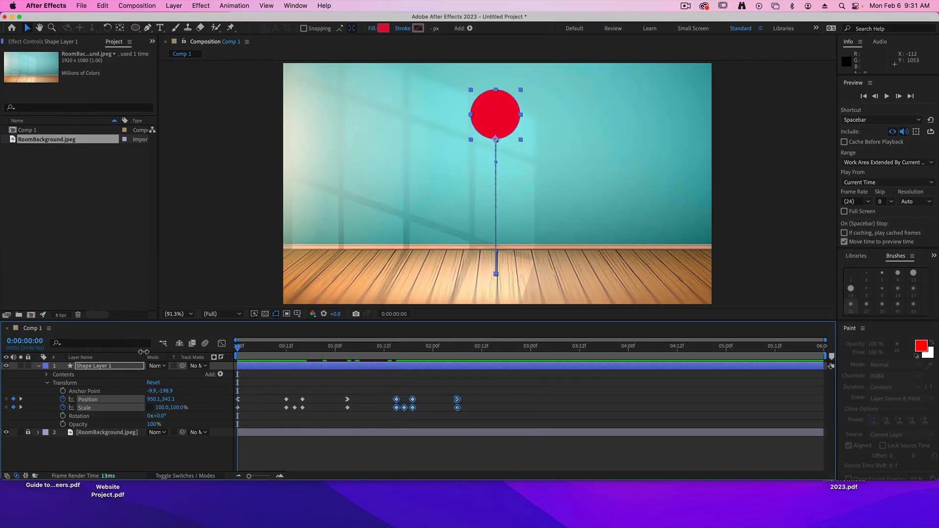
{"action": "key", "text": "space"}
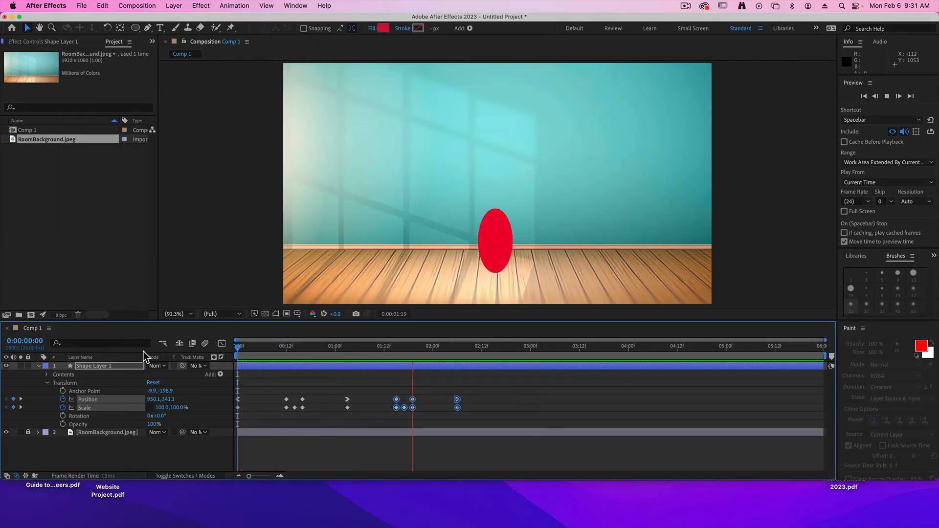
{"action": "key", "text": "space"}
{"action": "key", "text": "Home"}
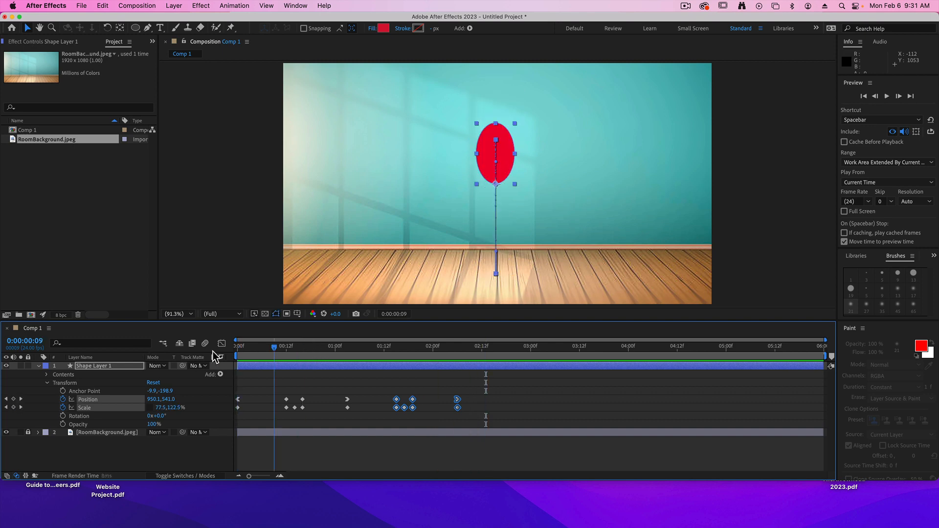
{"action": "key", "text": "space"}
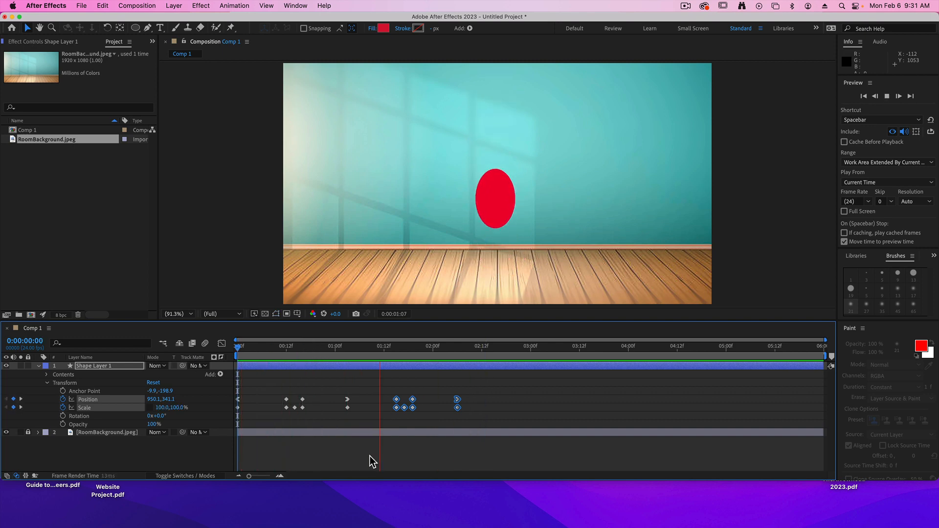
{"action": "key", "text": "space"}
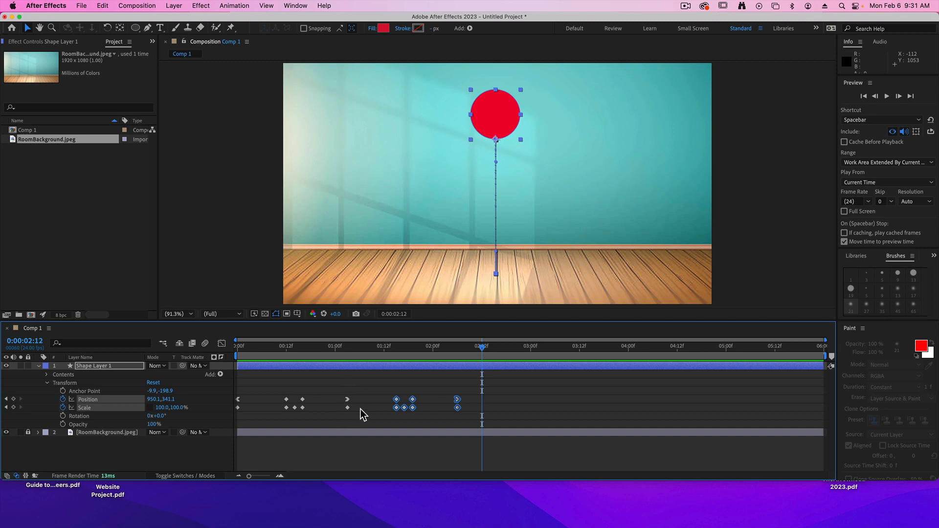
Deselect the keyframes and show the layer's Position speed graph in the Graph Editor.
{"action": "left_click", "coordinate": [346, 390]}
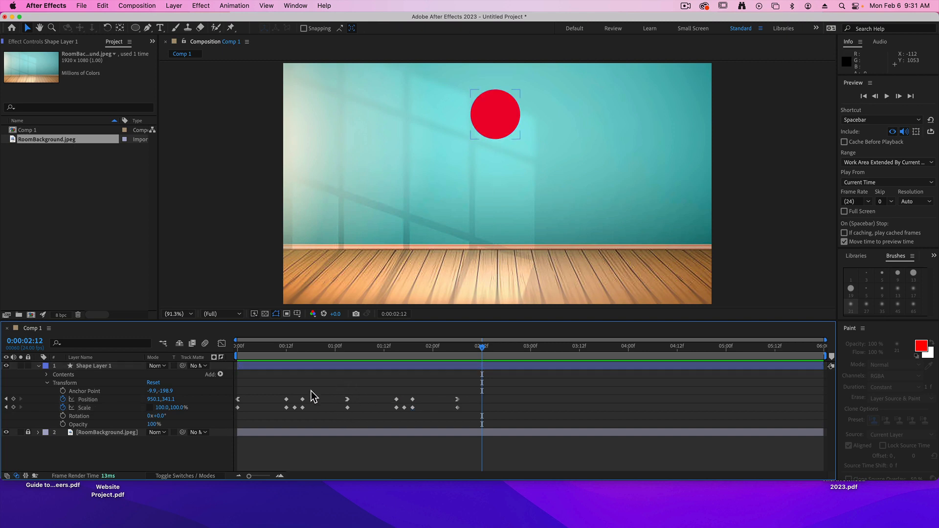
{"action": "left_click", "coordinate": [222, 344]}
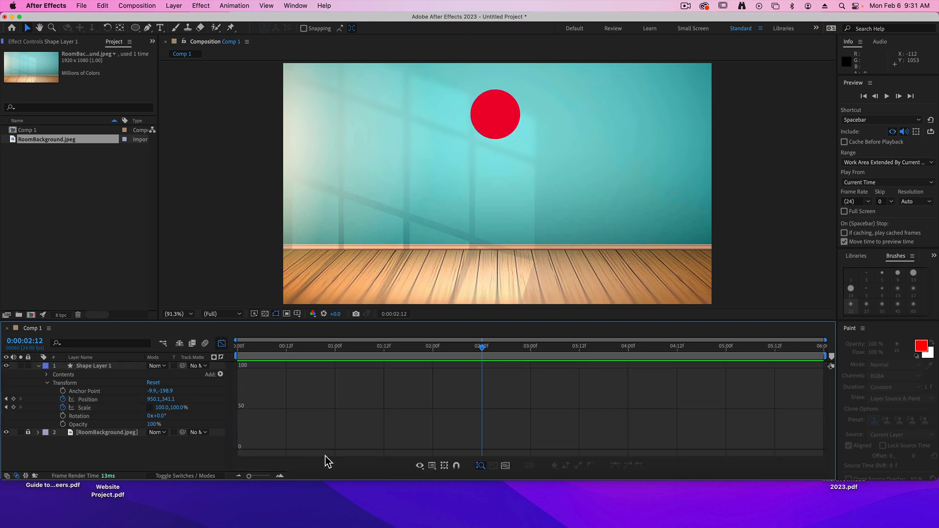
{"action": "left_click", "coordinate": [84, 401]}
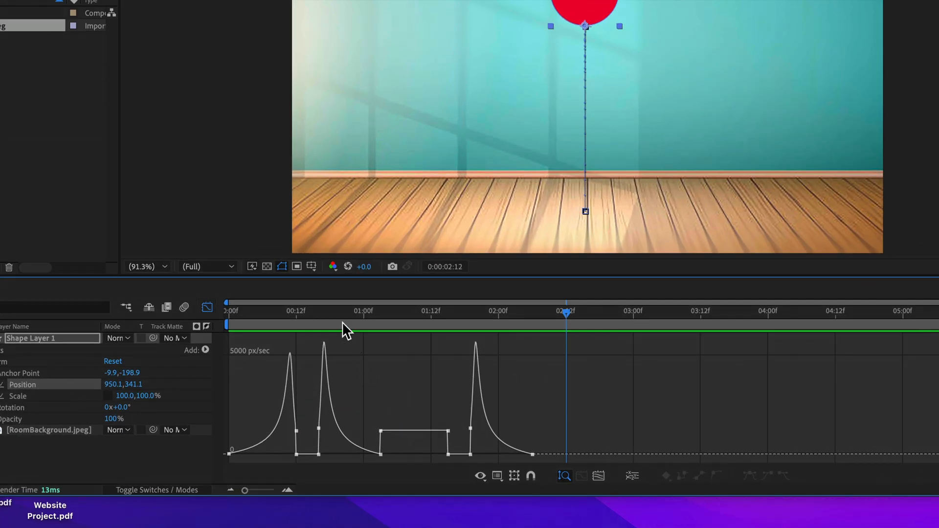
Lower the outgoing speed of the Position keyframe at 0:00:01:03 to 0 px/sec and extend its outgoing handle about 6 frames.
{"action": "left_click", "coordinate": [241, 349]}
{"action": "left_click_drag", "start_coordinate": [233, 315], "coordinate": [380, 326]}
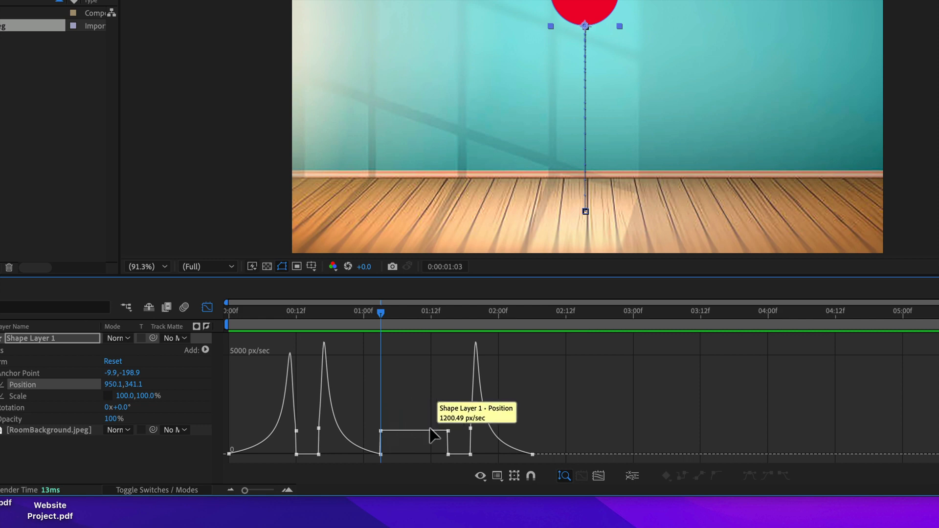
{"action": "left_click_drag", "start_coordinate": [381, 317], "coordinate": [431, 329]}
{"action": "left_click", "coordinate": [381, 430]}
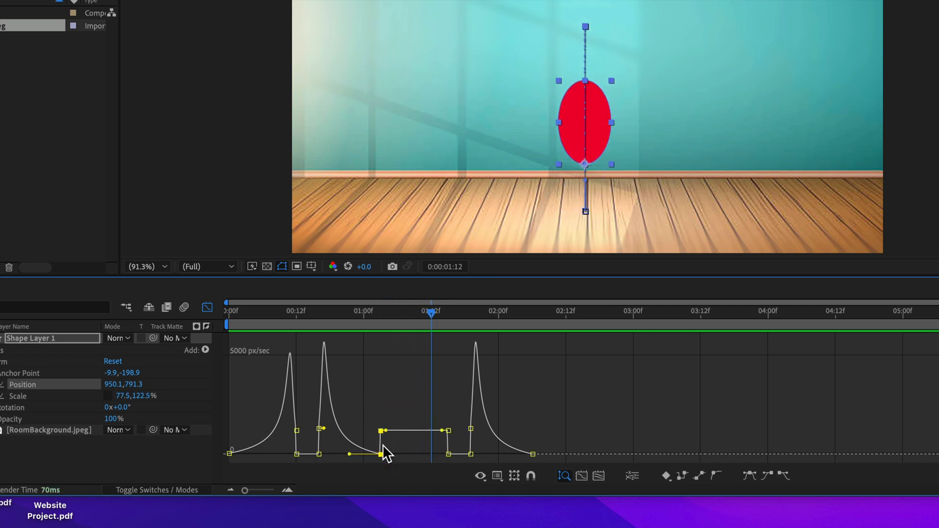
{"action": "left_click_drag", "start_coordinate": [381, 430], "coordinate": [418, 453]}
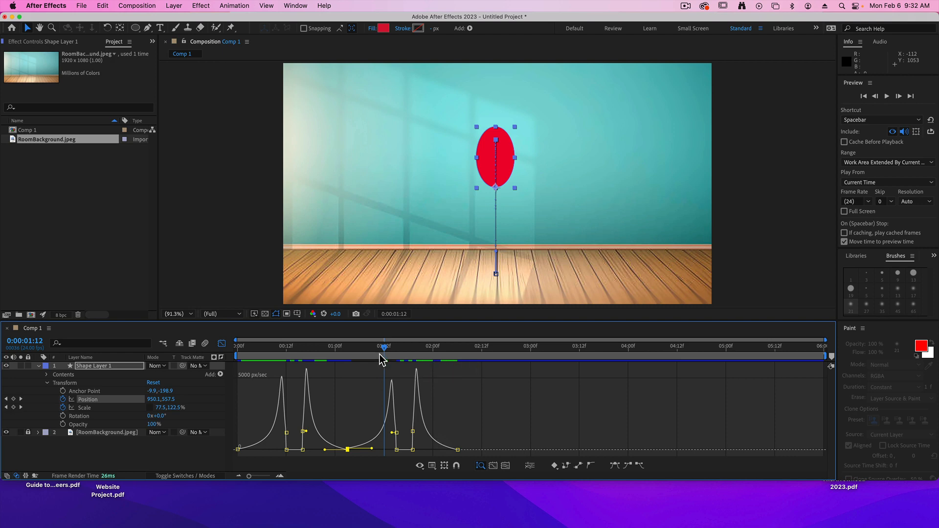
Play both bounces from the start to review the second fall's easing, and close the Graph Editor.
{"action": "key", "text": "space"}
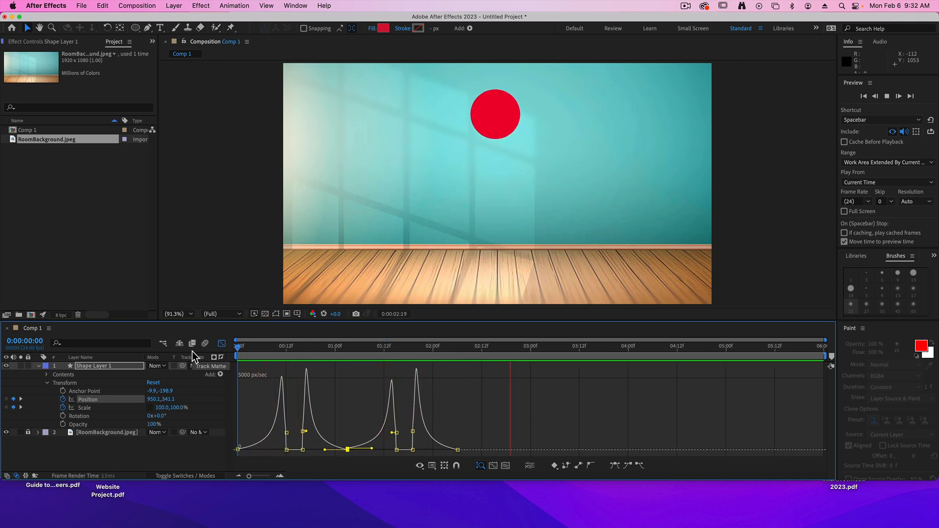
{"action": "key", "text": "space"}
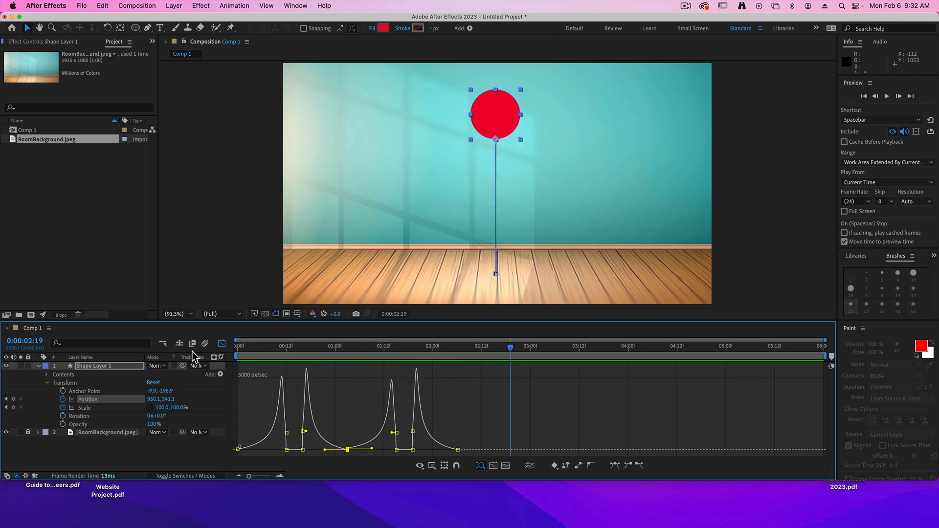
{"action": "left_click", "coordinate": [221, 346]}
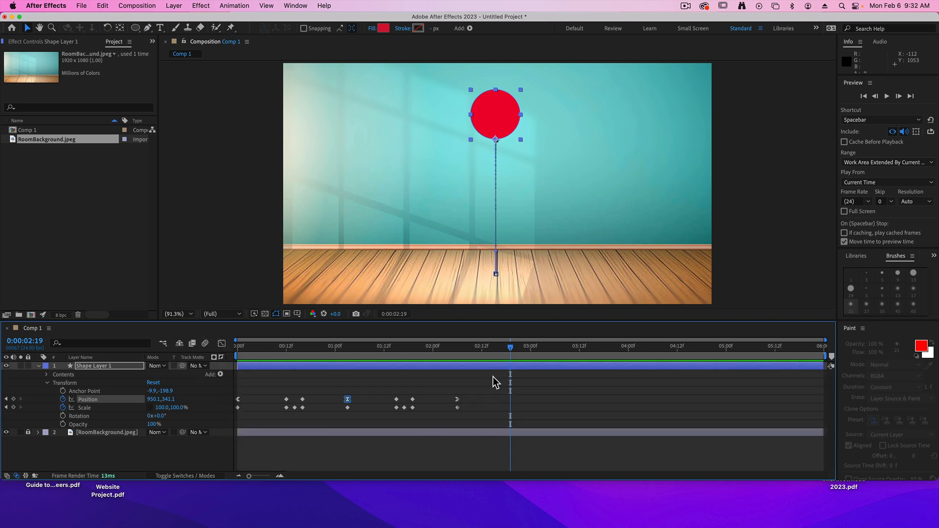
Collapse Shape Layer 1's properties and split the layer at 0:00:02:06.
{"action": "left_click_drag", "start_coordinate": [510, 347], "coordinate": [457, 348]}
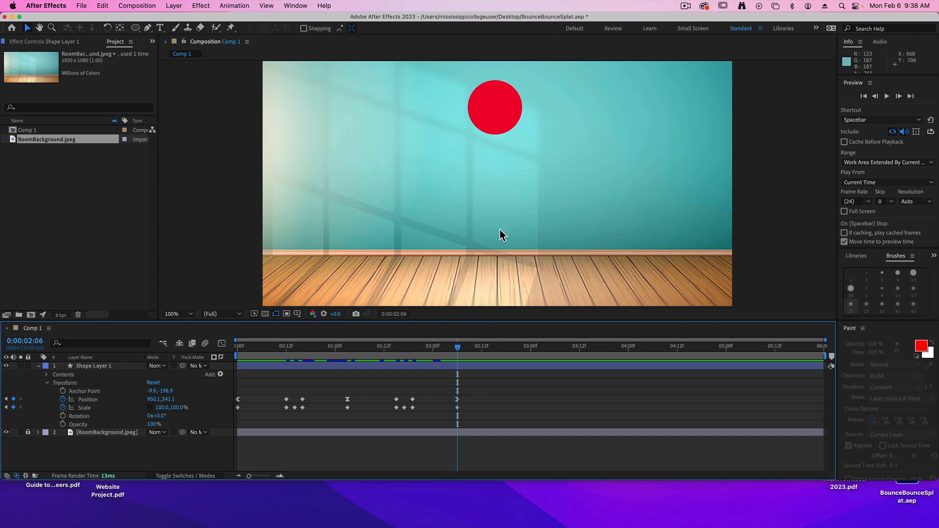
{"action": "left_click", "coordinate": [558, 280]}
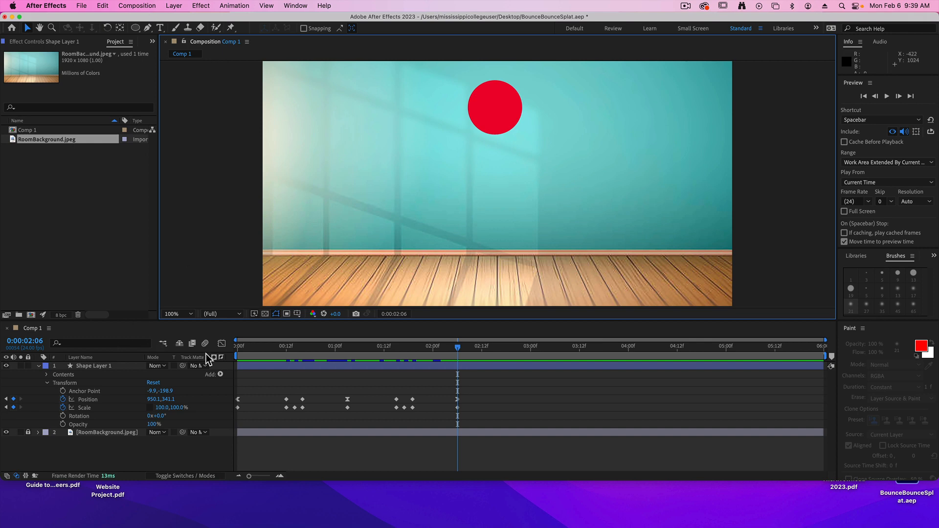
{"action": "left_click", "coordinate": [412, 366]}
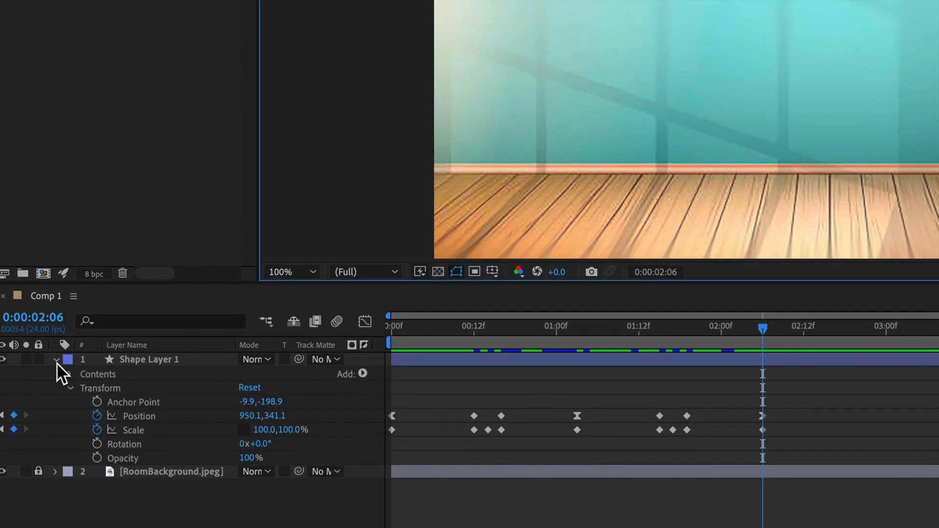
{"action": "left_click", "coordinate": [57, 361]}
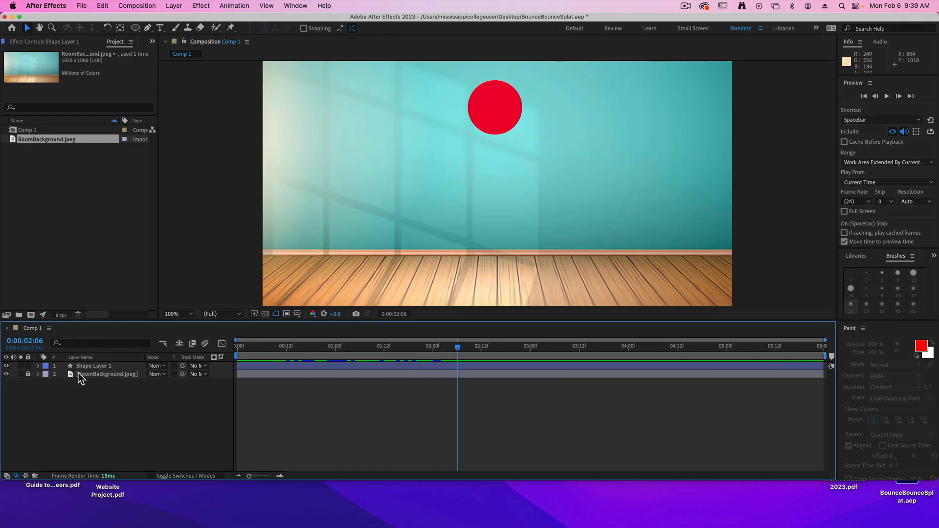
{"action": "left_click", "coordinate": [93, 368]}
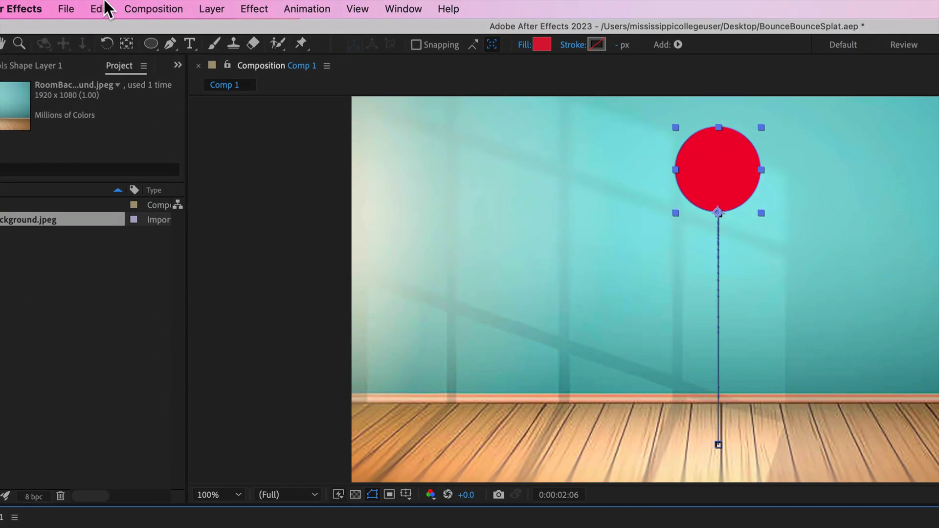
{"action": "left_click", "coordinate": [106, 5]}
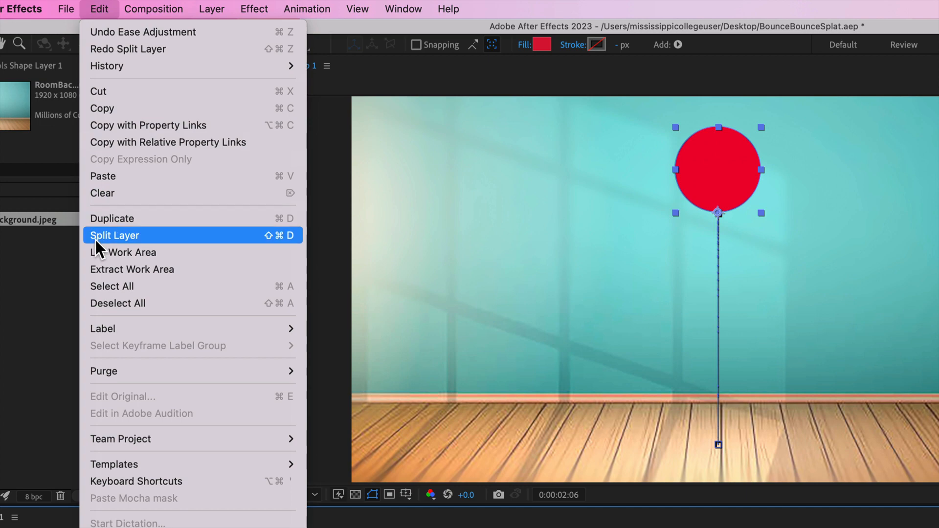
{"action": "left_click", "coordinate": [263, 237]}
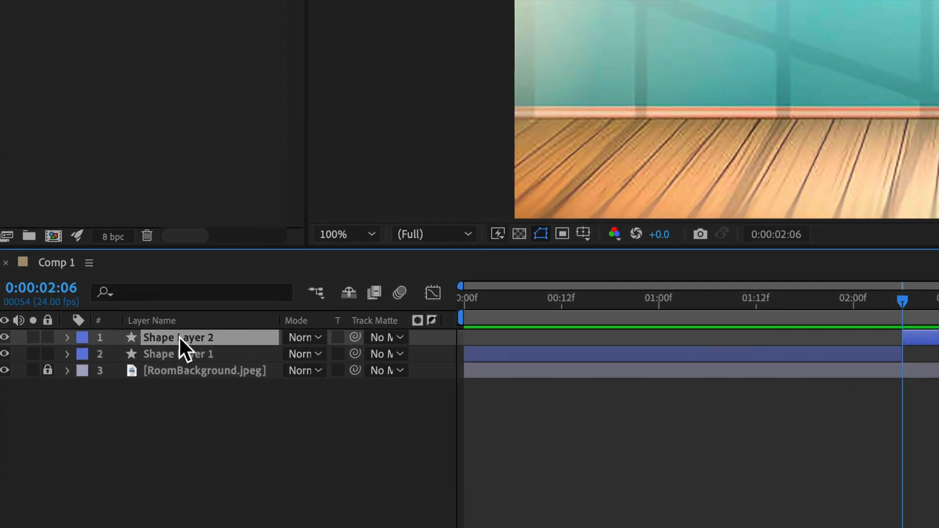
Remove all Position and Scale keyframes from Shape Layer 2, and collapse its Transform properties.
{"action": "left_click", "coordinate": [67, 337]}
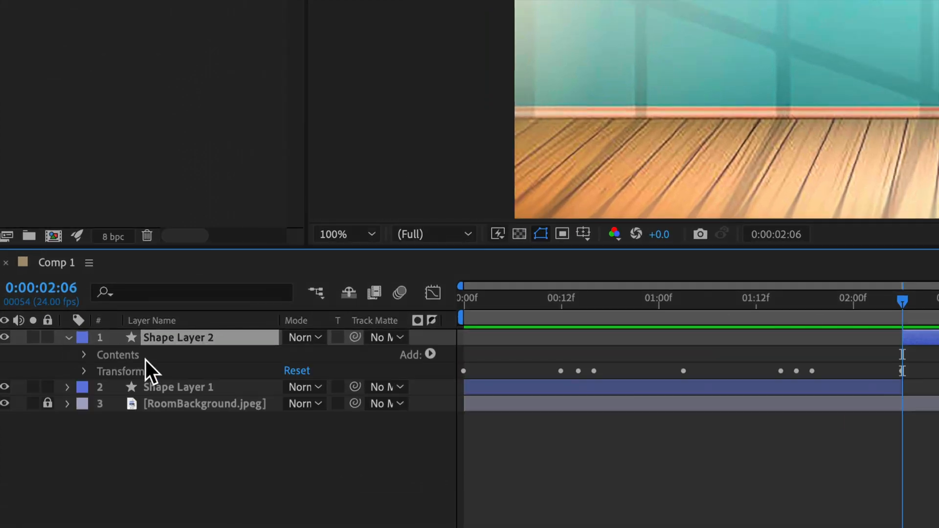
{"action": "left_click", "coordinate": [83, 372]}
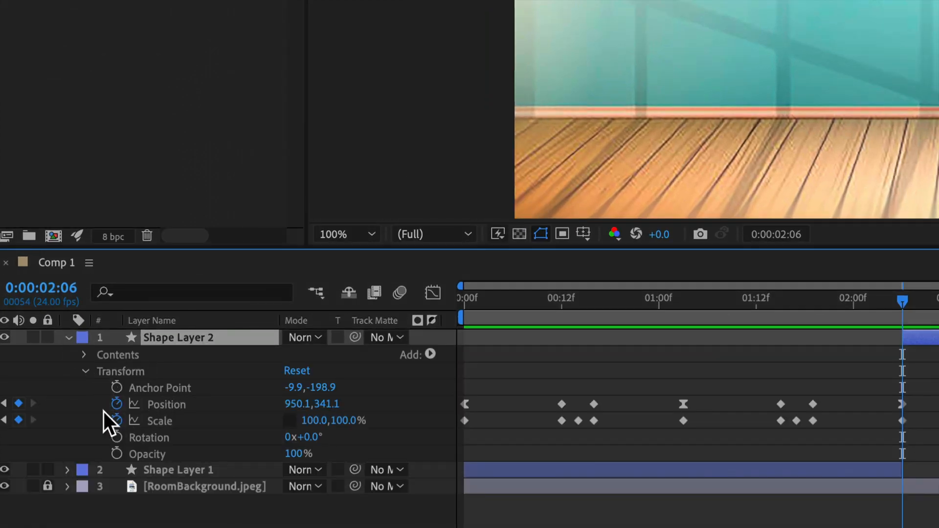
{"action": "left_click", "coordinate": [117, 404]}
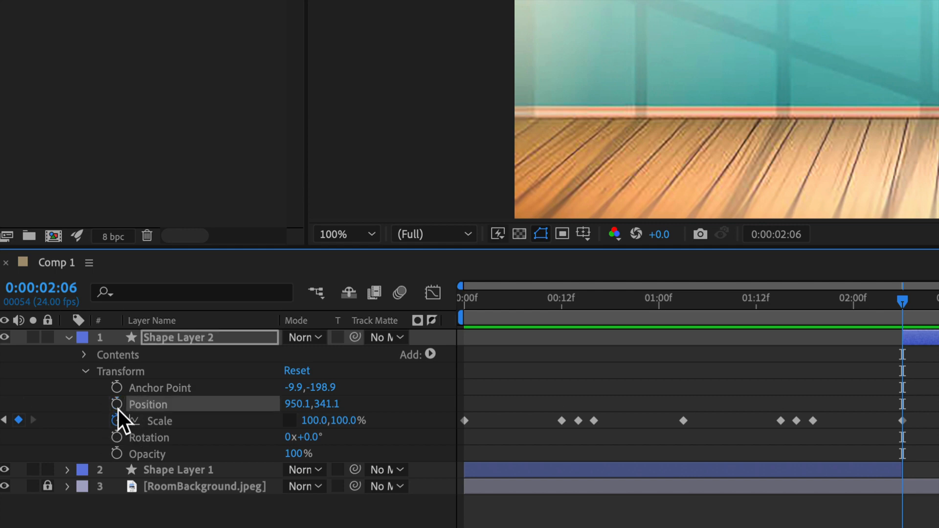
{"action": "left_click", "coordinate": [117, 420]}
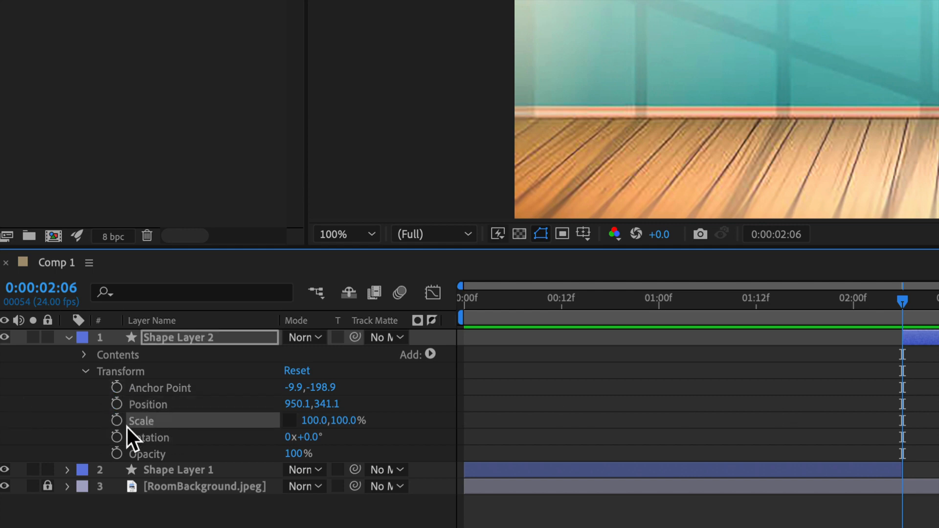
{"action": "left_click", "coordinate": [85, 372]}
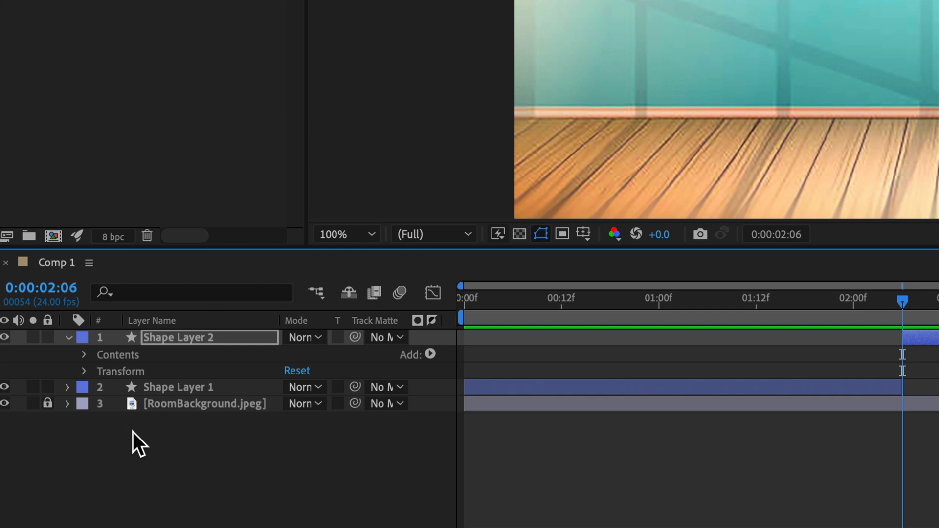
Convert Shape Layer 2's ellipse path to a Bezier path and start keyframing the Path at 0:00:02:06.
{"action": "left_click", "coordinate": [84, 353]}
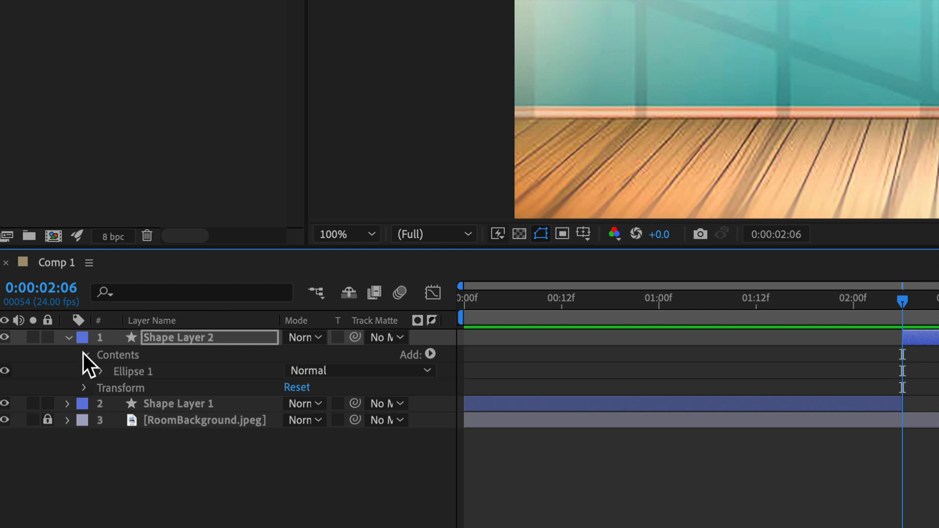
{"action": "left_click", "coordinate": [101, 372]}
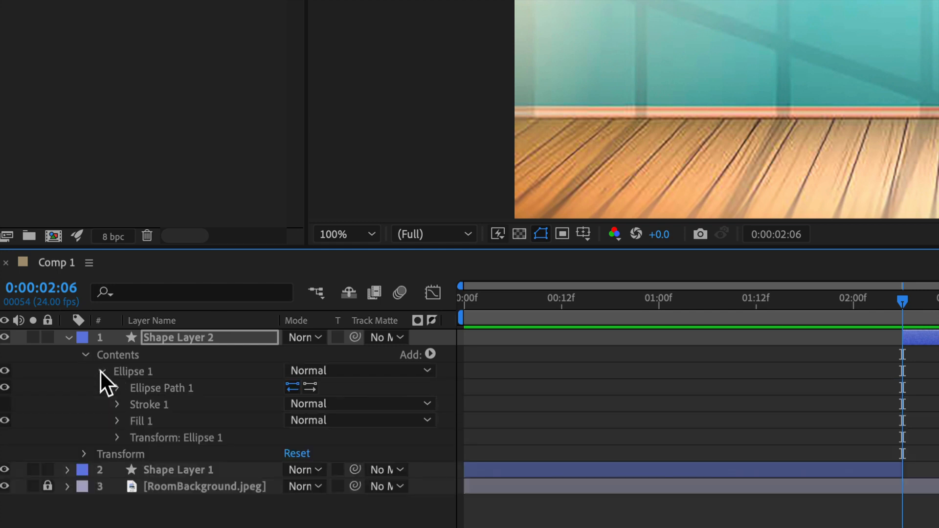
{"action": "left_click", "coordinate": [116, 388]}
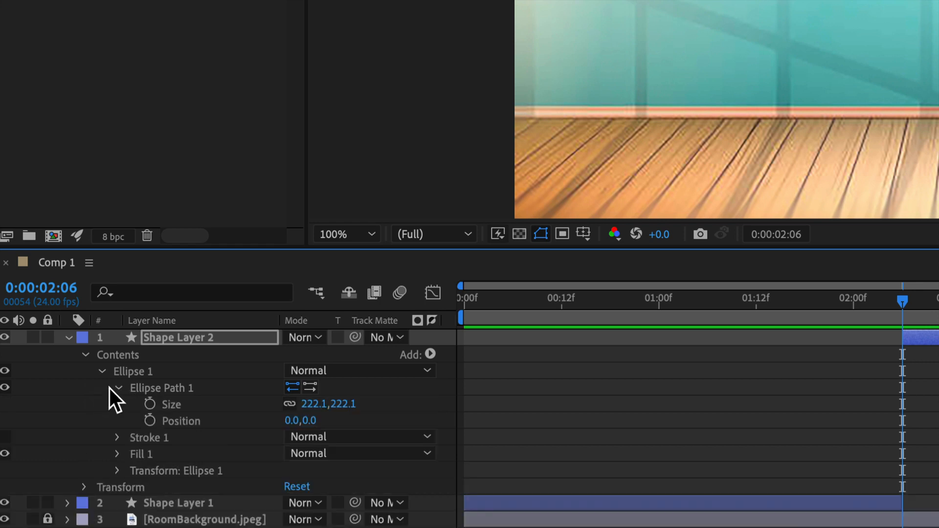
{"action": "left_click", "coordinate": [169, 389]}
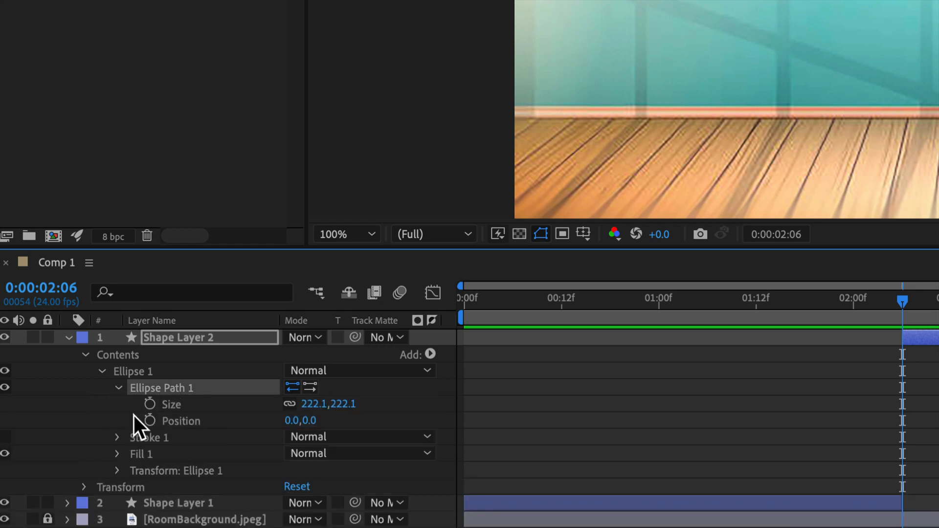
{"action": "right_click", "coordinate": [162, 392]}
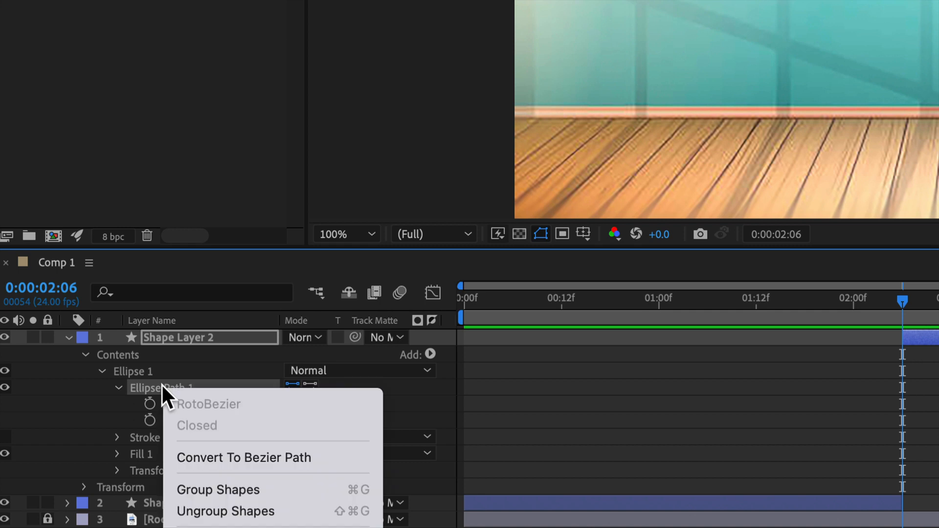
{"action": "left_click", "coordinate": [266, 459]}
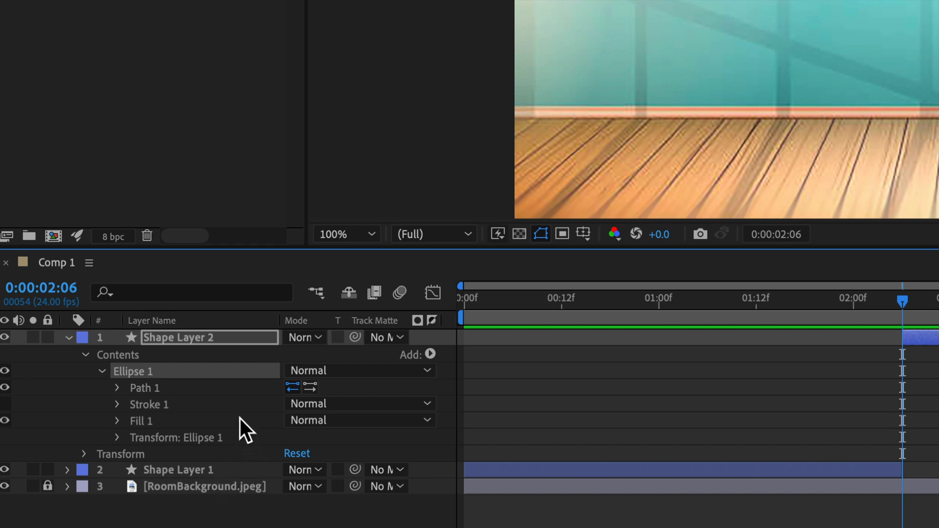
{"action": "left_click", "coordinate": [118, 389]}
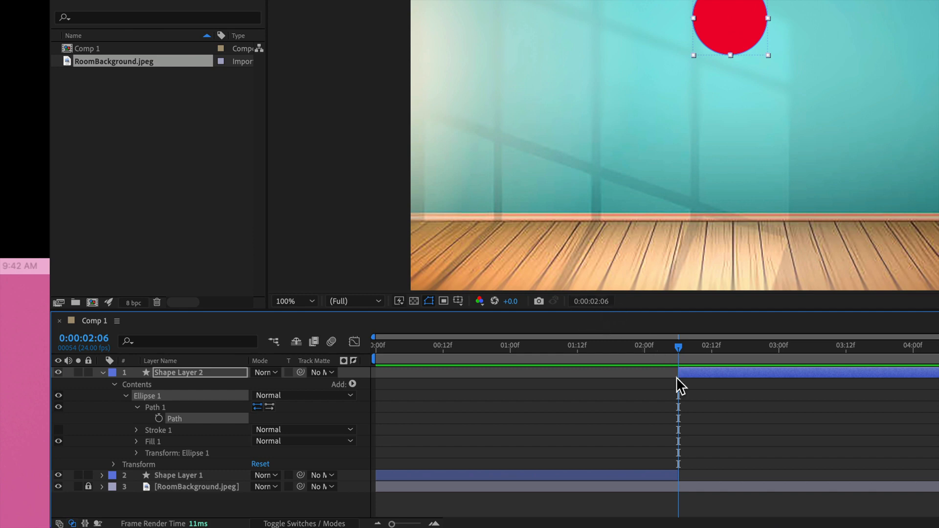
{"action": "left_click", "coordinate": [159, 419]}
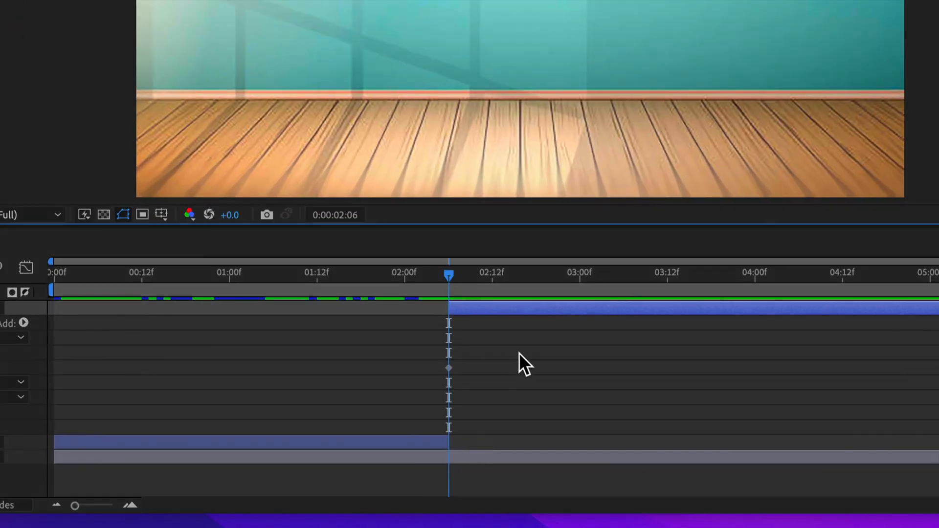
At 0:00:02:08, select all of the ball's path points and move them straight down by about half the ball's height.
{"action": "key", "text": "Page_Down"}
{"action": "key", "text": "Page_Down"}
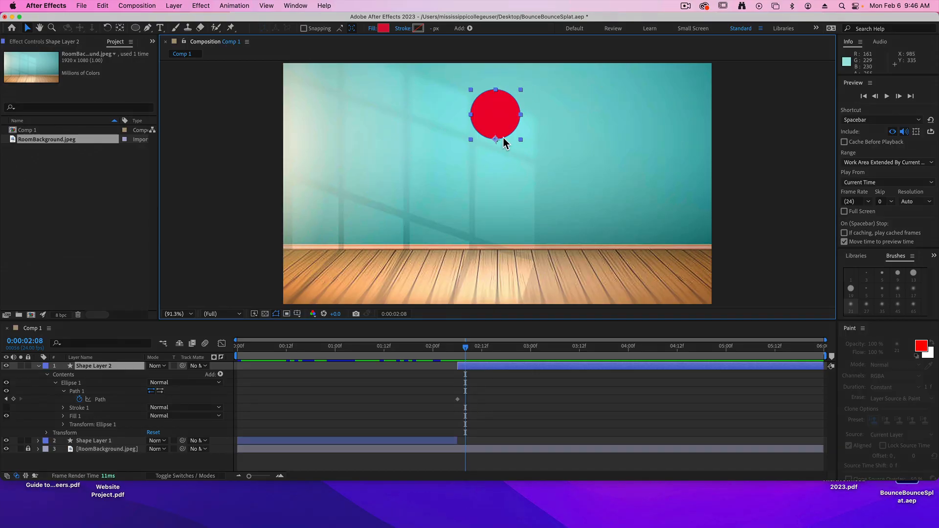
{"action": "left_click", "coordinate": [505, 137]}
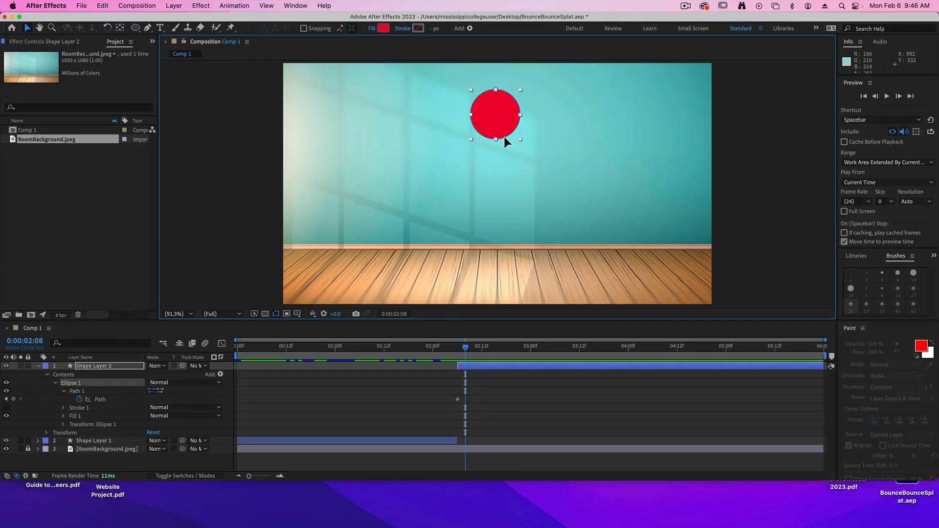
{"action": "double_click", "coordinate": [506, 136]}
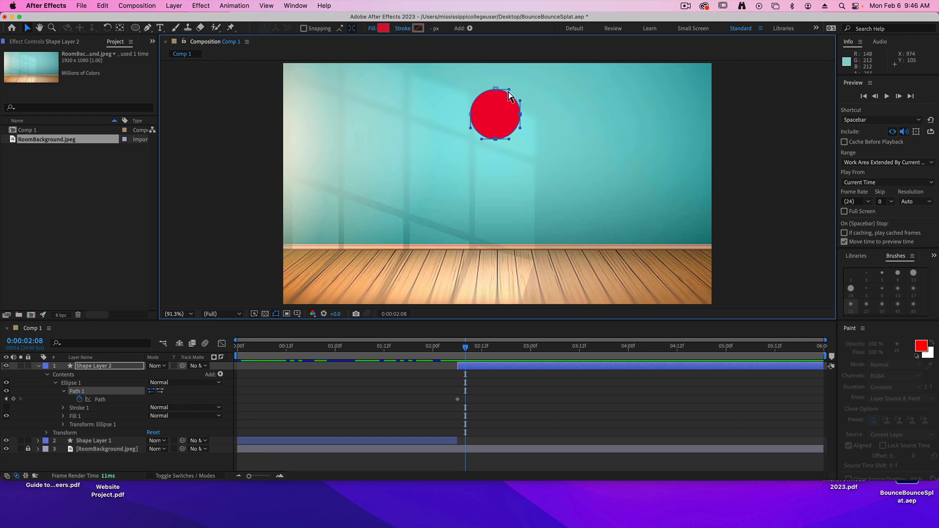
{"action": "left_click_drag", "start_coordinate": [471, 109], "coordinate": [446, 79]}
{"action": "key", "text": "super+z"}
{"action": "left_click_drag", "start_coordinate": [525, 147], "coordinate": [443, 73]}
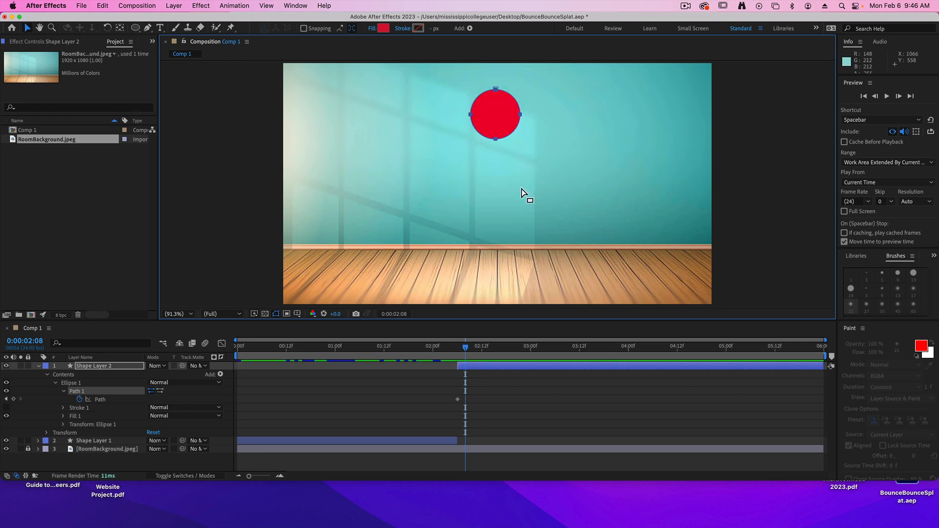
{"action": "left_click", "coordinate": [495, 139]}
{"action": "left_click_drag", "start_coordinate": [494, 139], "coordinate": [496, 164]}
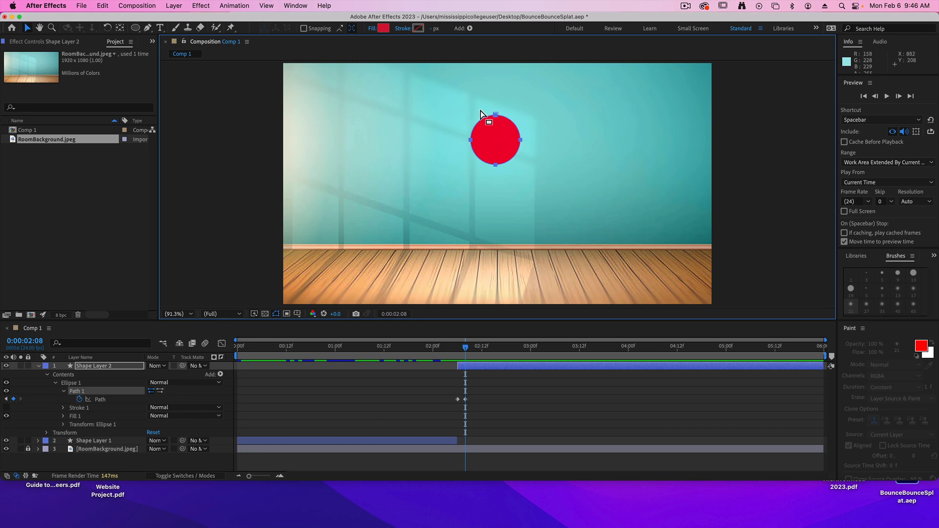
Form the ball into an egg at 0:00:02:08 by pulling its bottom point slightly down and lowering both side points.
{"action": "left_click", "coordinate": [493, 123]}
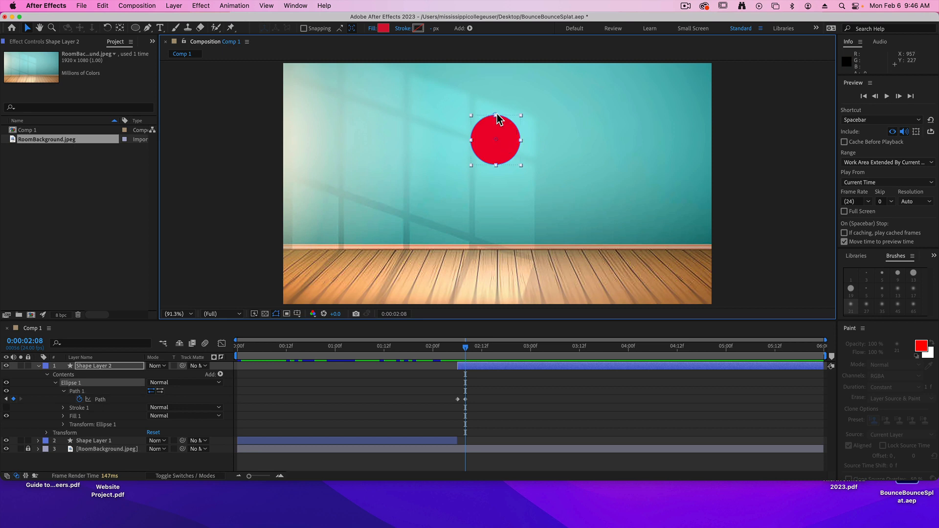
{"action": "double_click", "coordinate": [501, 119]}
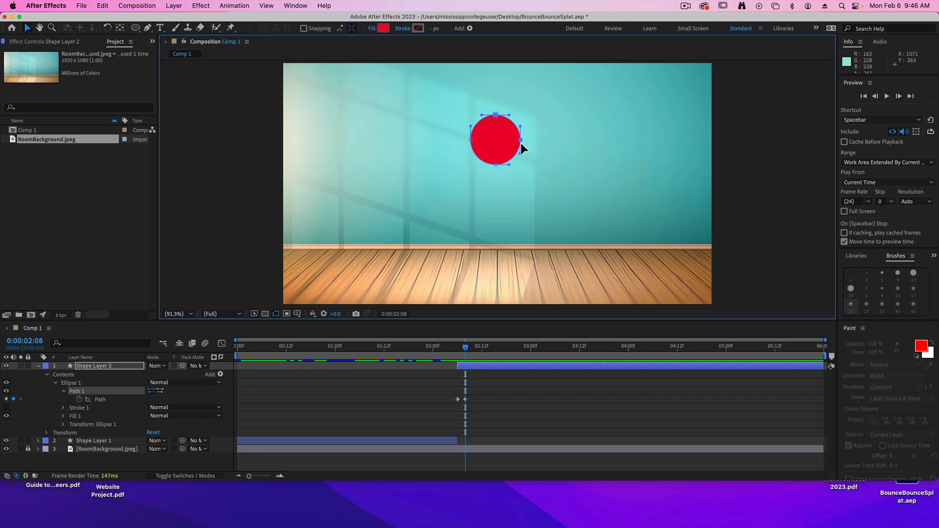
{"action": "left_click_drag", "start_coordinate": [497, 164], "coordinate": [495, 170]}
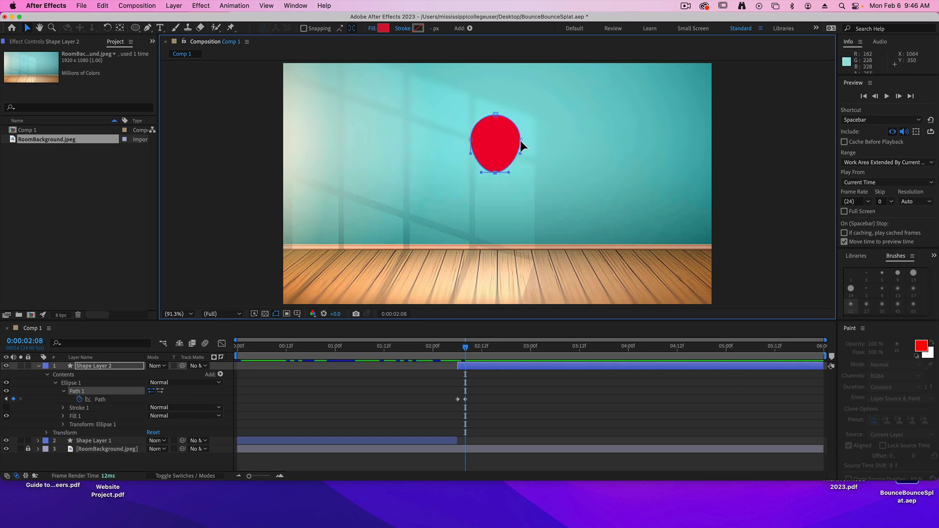
{"action": "left_click_drag", "start_coordinate": [521, 140], "coordinate": [471, 149]}
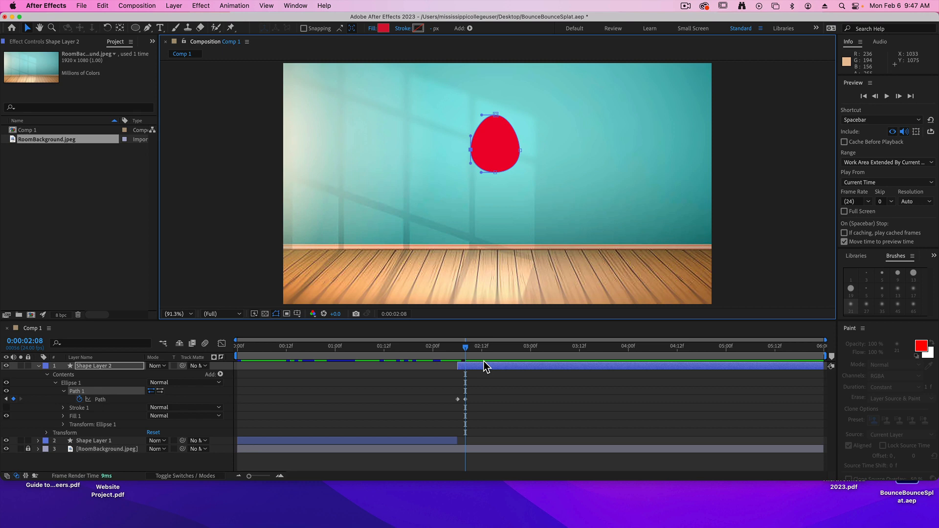
At 0:00:02:10, select the whole egg path and move it straight down by just under half its height.
{"action": "key", "text": "Page_Down"}
{"action": "key", "text": "Page_Down"}
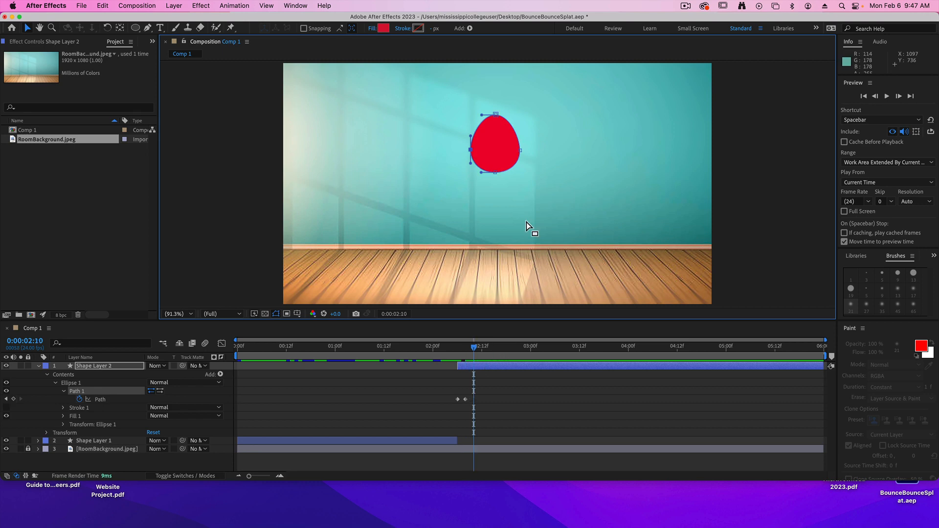
{"action": "double_click", "coordinate": [503, 169]}
{"action": "key", "text": "Return"}
{"action": "left_click_drag", "start_coordinate": [495, 174], "coordinate": [495, 198]}
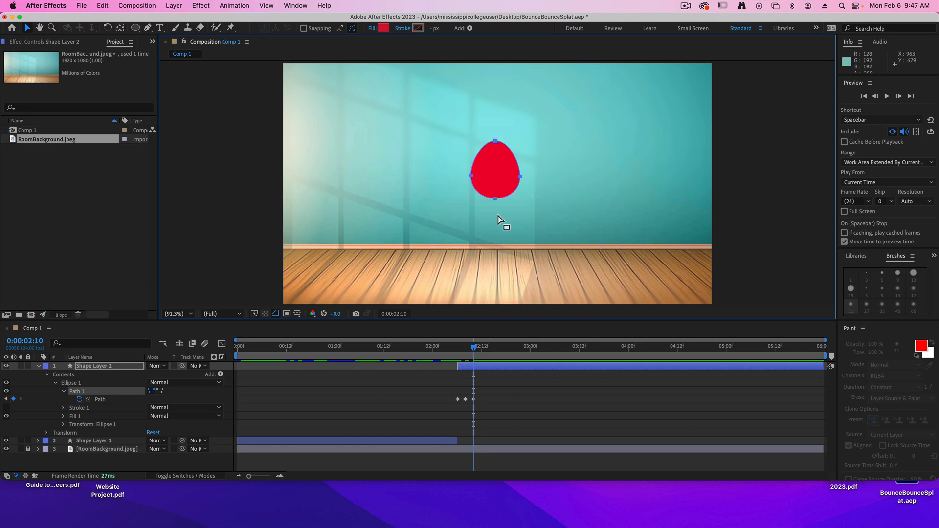
Stretch the egg at 0:00:02:10 by lowering its bottom point, and move both side points down and slightly inward.
{"action": "left_click", "coordinate": [497, 197]}
{"action": "left_click_drag", "start_coordinate": [496, 198], "coordinate": [496, 210]}
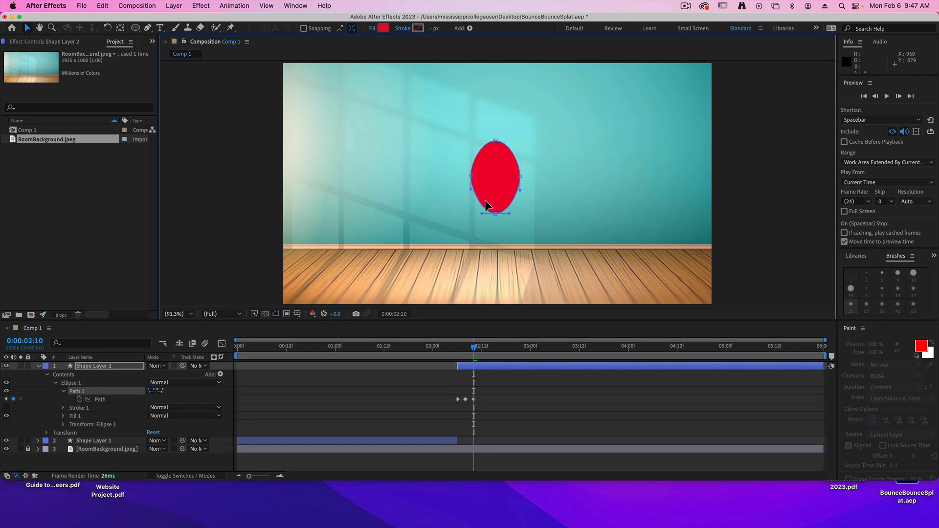
{"action": "left_click_drag", "start_coordinate": [472, 177], "coordinate": [520, 187]}
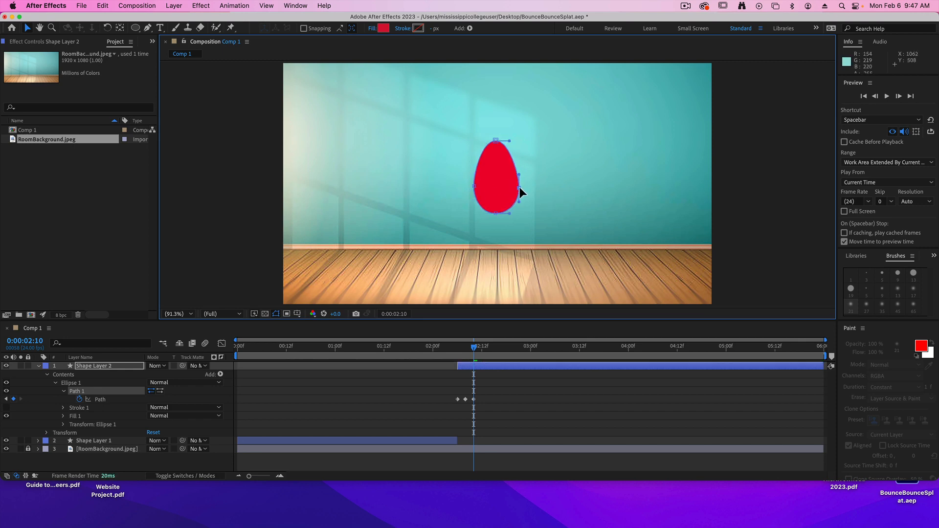
Turn the egg's top point into a teardrop tip with the Convert Vertex tool, angling both handles down, and return to the Selection tool.
{"action": "left_click", "coordinate": [496, 142]}
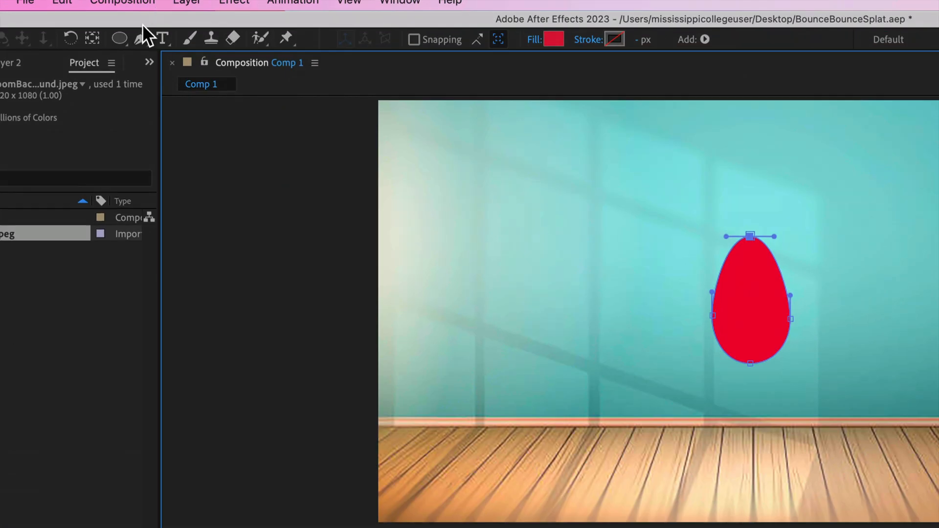
{"action": "left_click", "coordinate": [142, 31]}
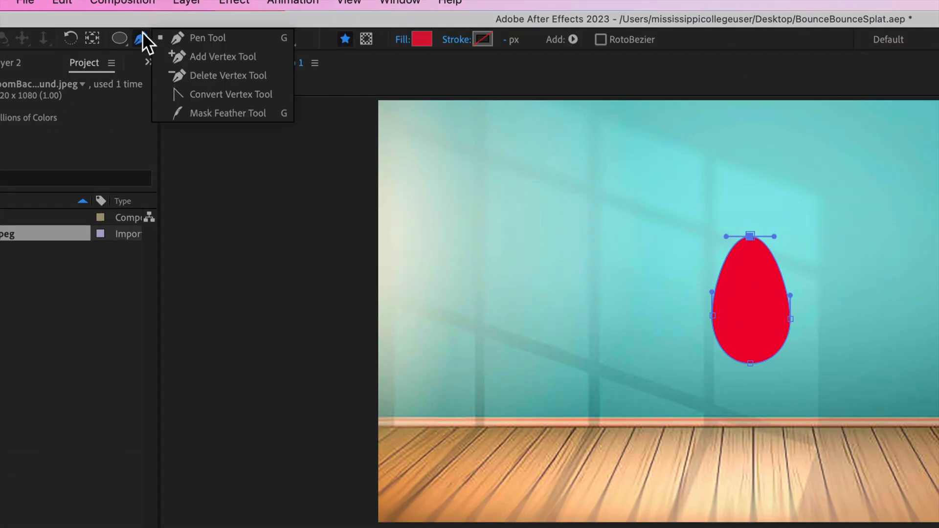
{"action": "left_click", "coordinate": [210, 95]}
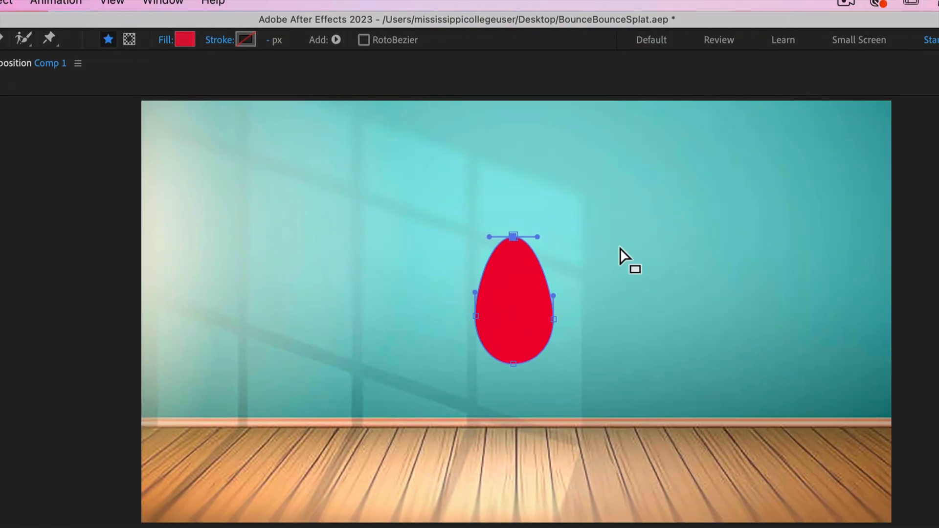
{"action": "left_click_drag", "start_coordinate": [774, 236], "coordinate": [776, 245]}
{"action": "left_click_drag", "start_coordinate": [535, 259], "coordinate": [536, 260]}
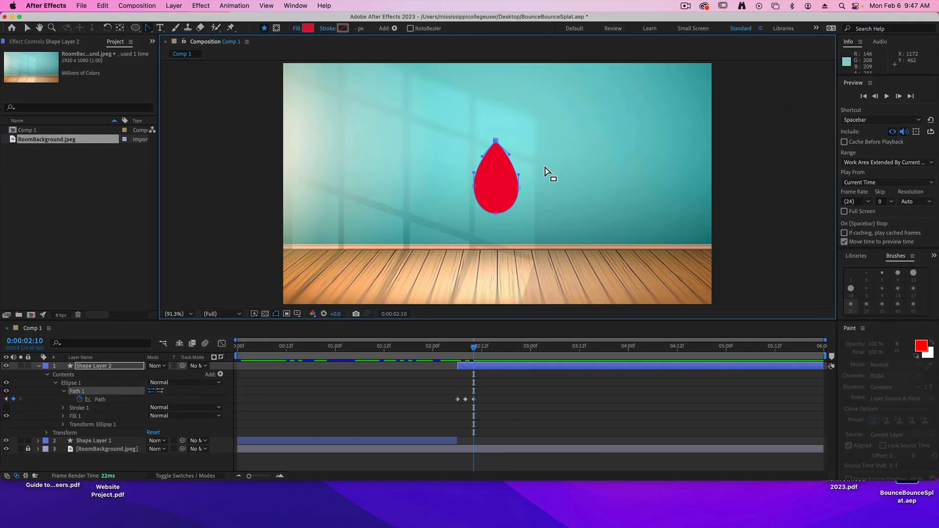
{"action": "key", "text": "v"}
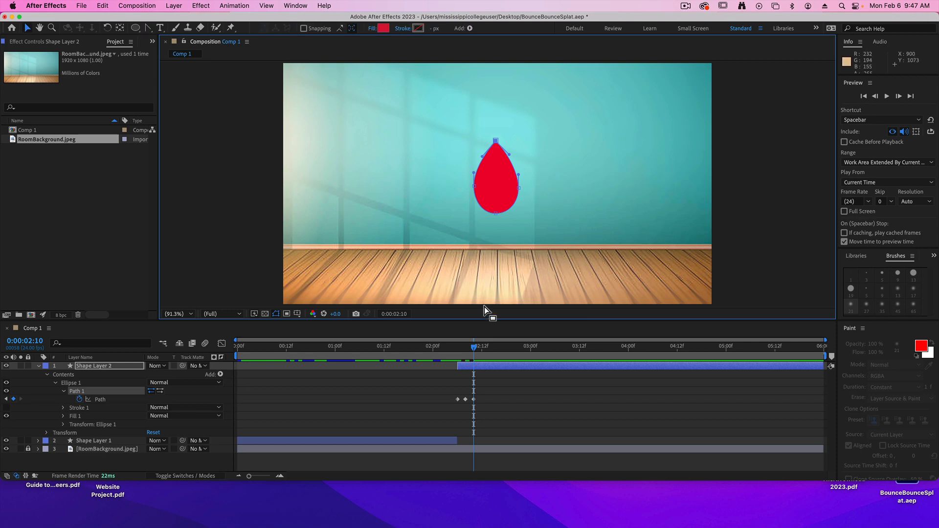
At 0:00:02:12, select all of the teardrop's path points and move them straight down until its base reaches the floor's back edge.
{"action": "key", "text": "Page_Down"}
{"action": "key", "text": "Page_Down"}
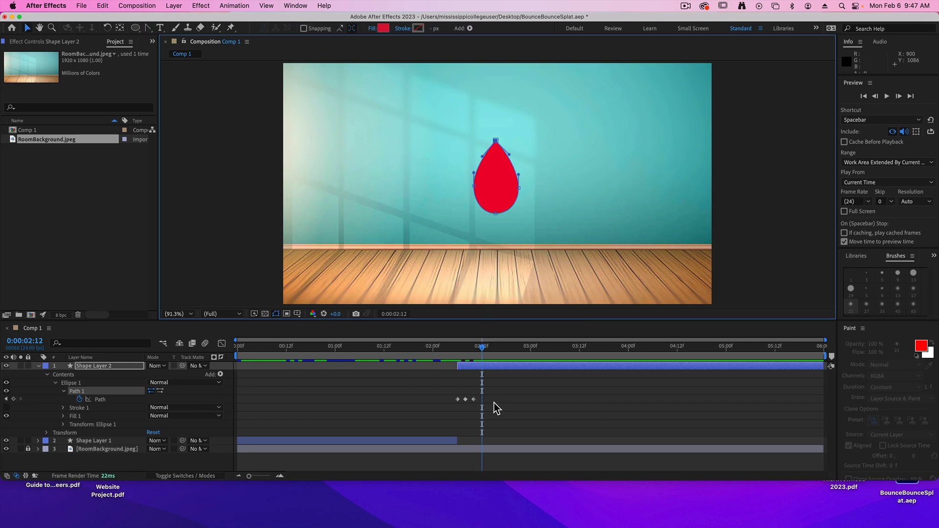
{"action": "left_click", "coordinate": [507, 211]}
{"action": "left_click_drag", "start_coordinate": [507, 200], "coordinate": [510, 229]}
{"action": "key", "text": "super+z"}
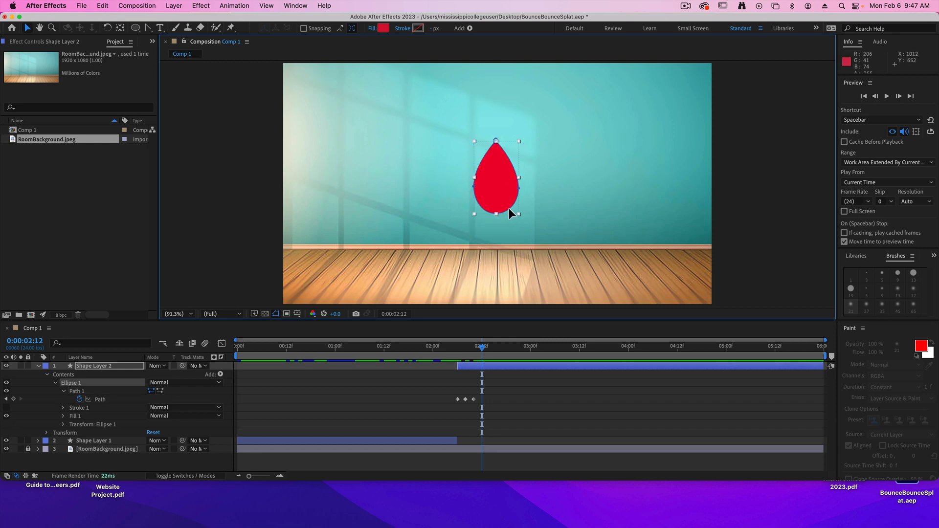
{"action": "left_click", "coordinate": [509, 207]}
{"action": "left_click_drag", "start_coordinate": [540, 229], "coordinate": [441, 101]}
{"action": "left_click_drag", "start_coordinate": [495, 213], "coordinate": [493, 253]}
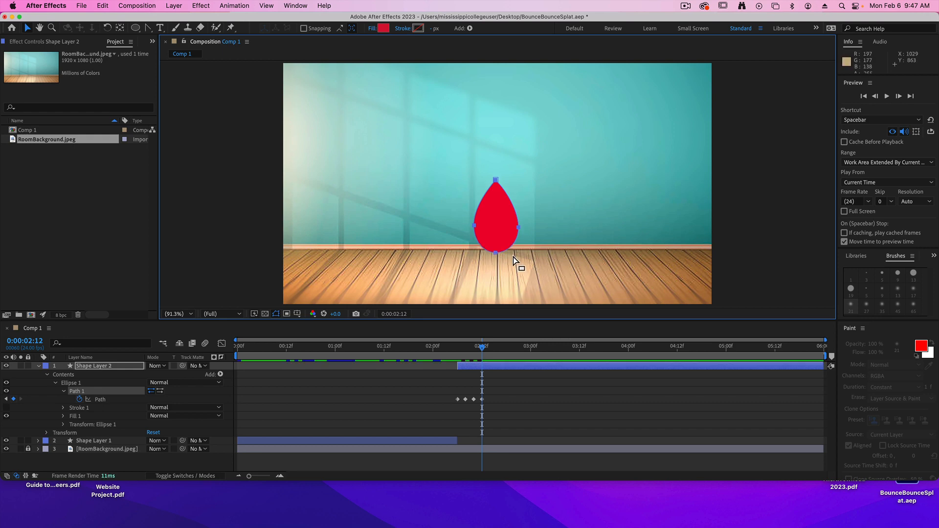
At 0:00:02:12, lower the teardrop's bottom point onto the floor, bring both side points down and inward, and angle the tip handles more steeply.
{"action": "left_click", "coordinate": [505, 251]}
{"action": "left_click_drag", "start_coordinate": [495, 251], "coordinate": [495, 263]}
{"action": "left_click_drag", "start_coordinate": [474, 225], "coordinate": [515, 243]}
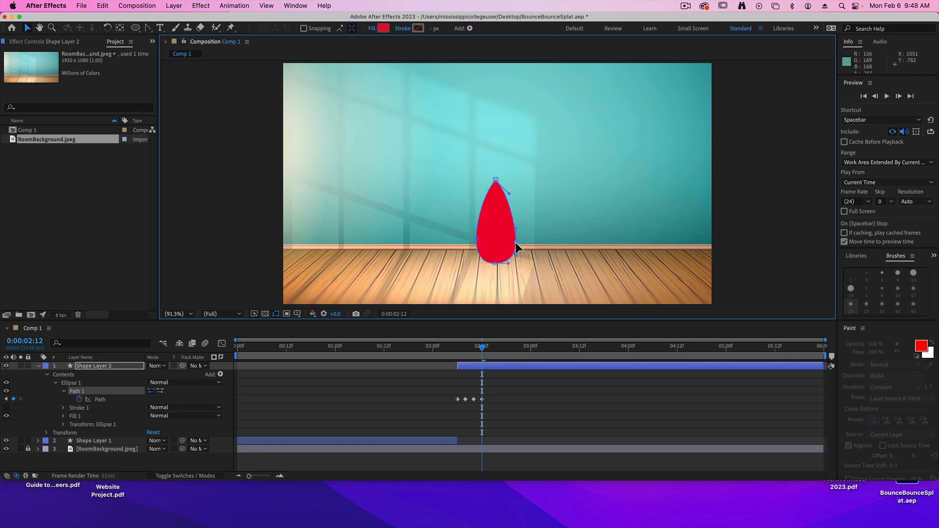
{"action": "left_click_drag", "start_coordinate": [509, 193], "coordinate": [506, 206]}
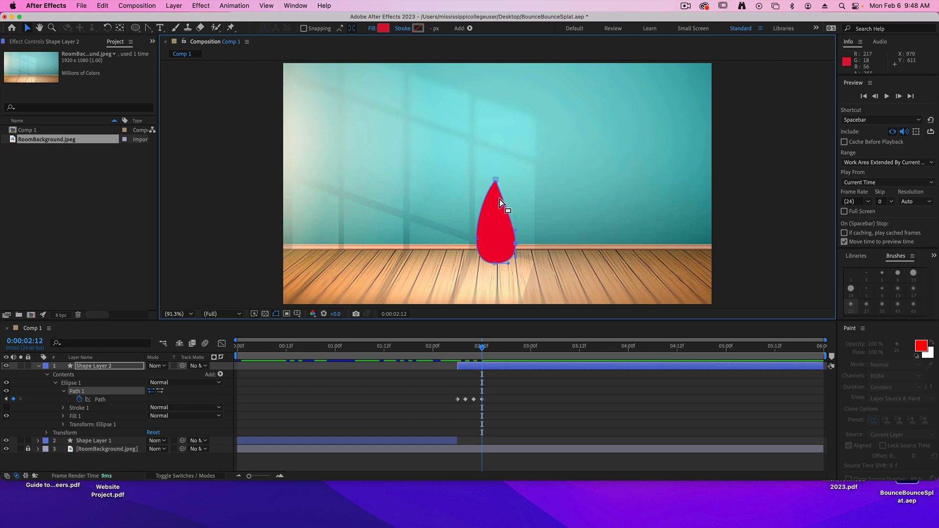
{"action": "left_click", "coordinate": [485, 195]}
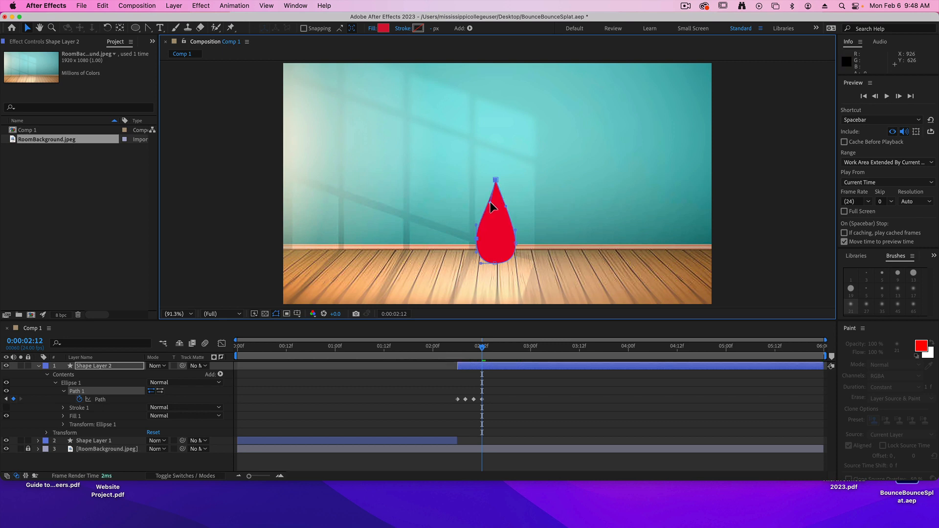
Lower the teardrop's tip slightly at 0:00:02:12 and nudge the left side point inward so the drop is shorter and centred.
{"action": "left_click_drag", "start_coordinate": [495, 180], "coordinate": [496, 192]}
{"action": "left_click_drag", "start_coordinate": [476, 250], "coordinate": [479, 240]}
{"action": "left_click", "coordinate": [505, 169]}
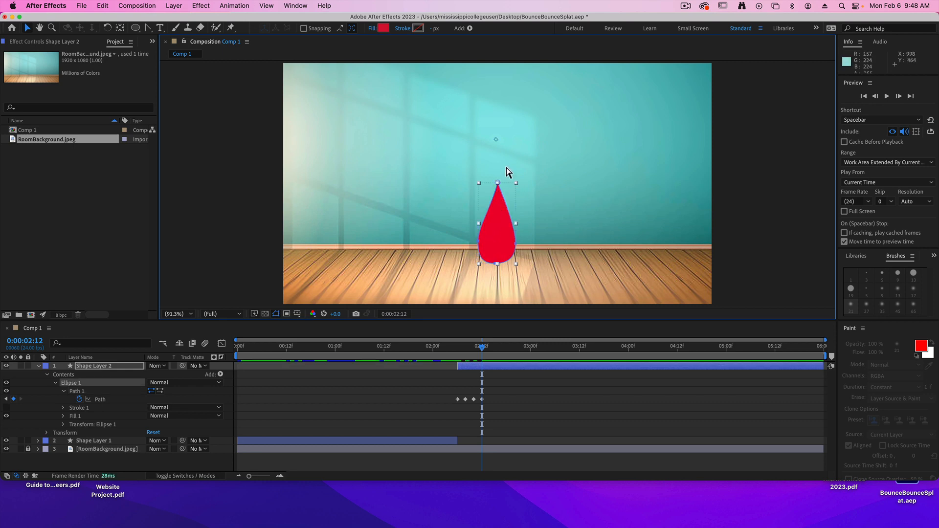
{"action": "left_click", "coordinate": [498, 184]}
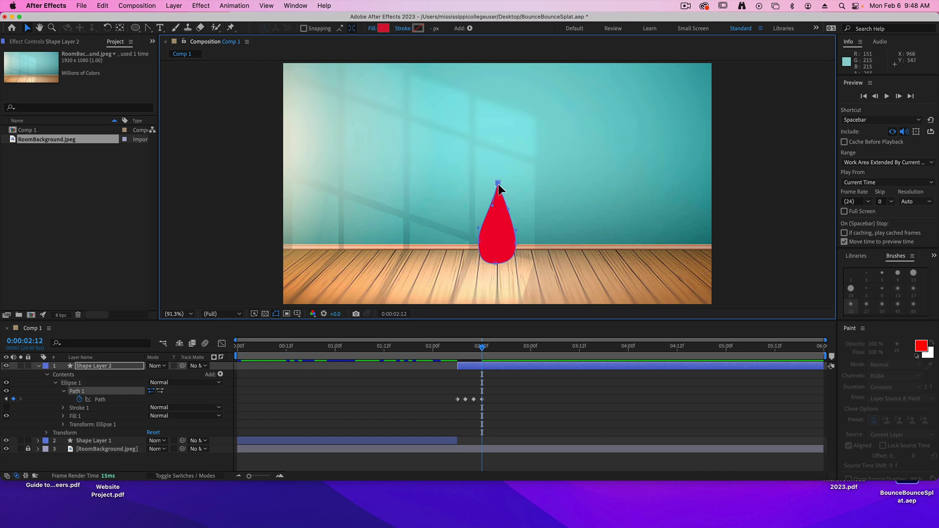
{"action": "left_click_drag", "start_coordinate": [498, 184], "coordinate": [496, 192]}
Preview the falling teardrop from 0:00:02:03, then return to the keyframe at 0:00:02:12.
{"action": "left_click_drag", "start_coordinate": [485, 350], "coordinate": [444, 348]}
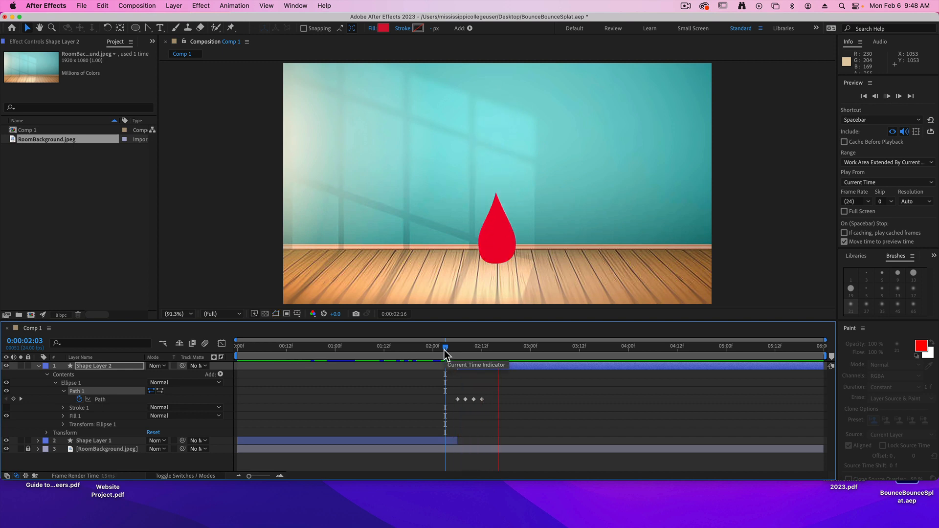
{"action": "key", "text": "space"}
{"action": "left_click_drag", "start_coordinate": [524, 349], "coordinate": [481, 346]}
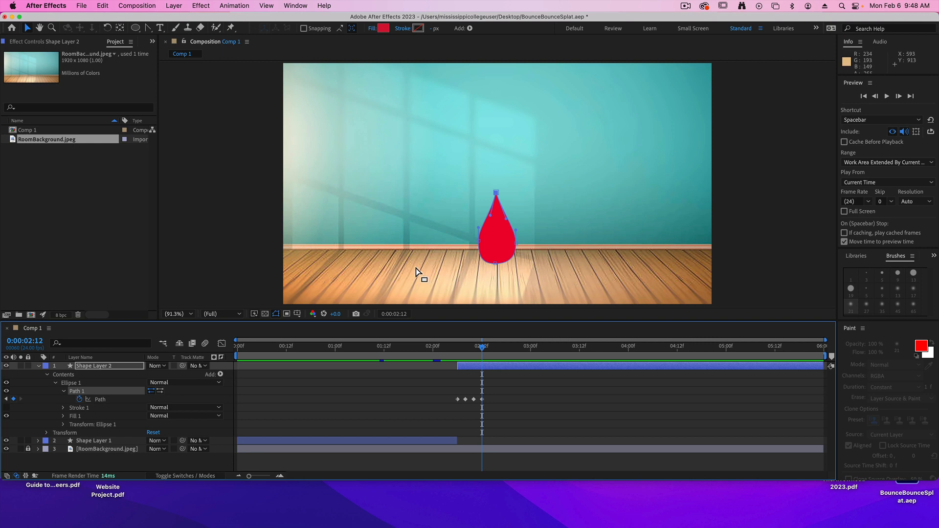
{"action": "key", "text": "super+shift+2"}
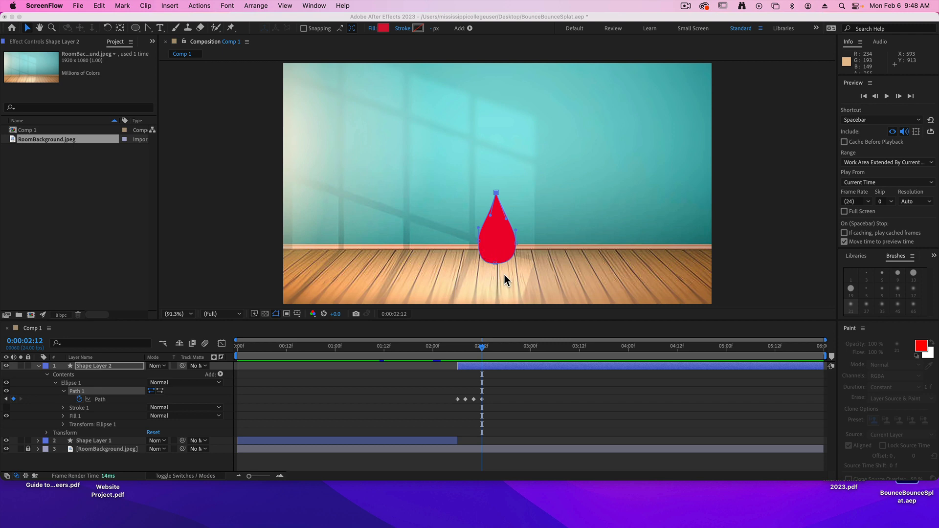
At 0:00:02:14, spread the teardrop's side points outward and slightly down, and lower its tip to start flattening the drop.
{"action": "left_click", "coordinate": [504, 274]}
{"action": "key", "text": "Page_Down"}
{"action": "key", "text": "Page_Down"}
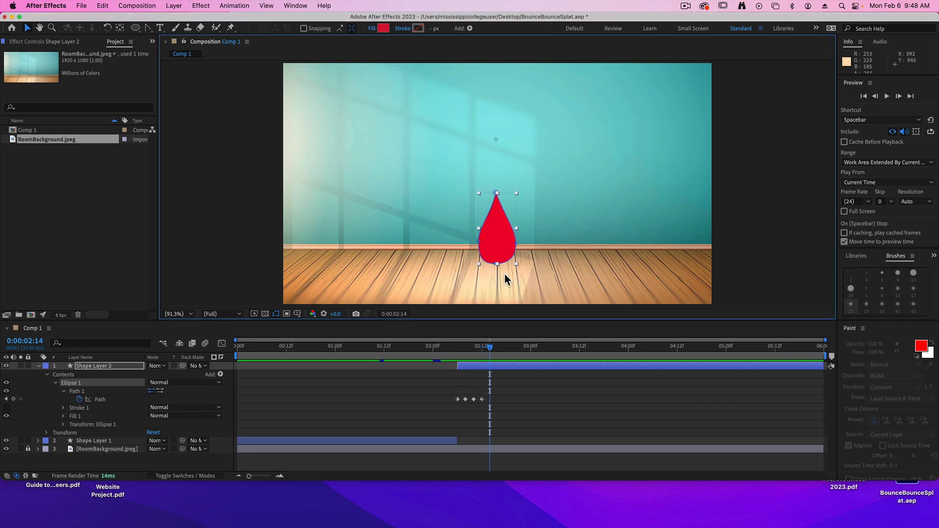
{"action": "left_click", "coordinate": [510, 260]}
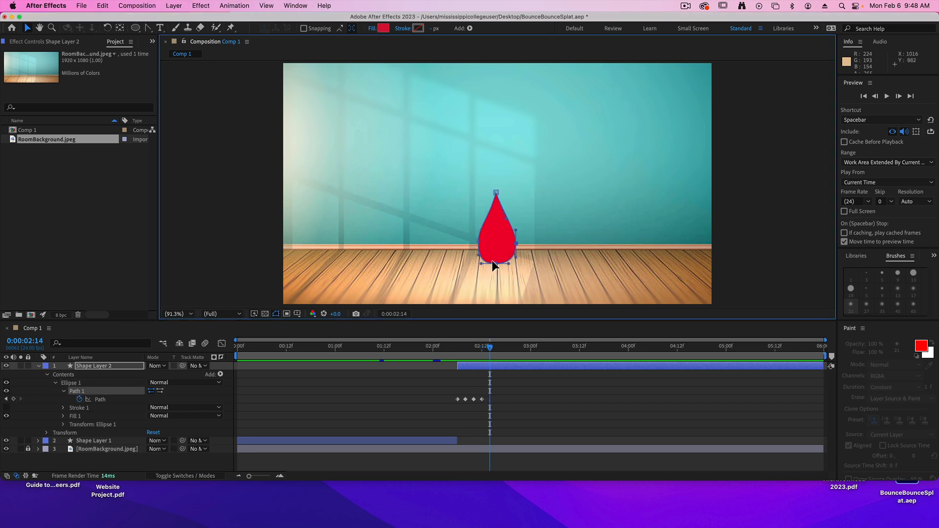
{"action": "double_click", "coordinate": [480, 240]}
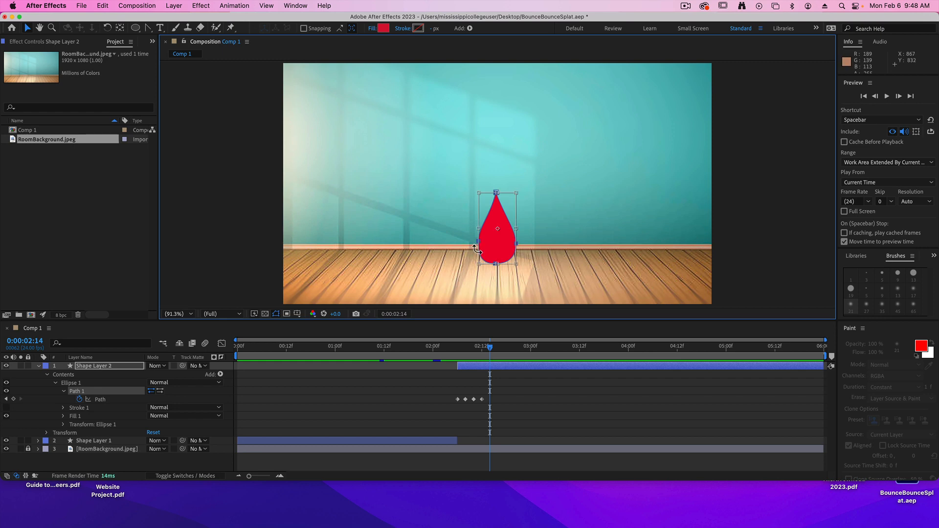
{"action": "key", "text": "Return"}
{"action": "left_click_drag", "start_coordinate": [479, 240], "coordinate": [525, 247]}
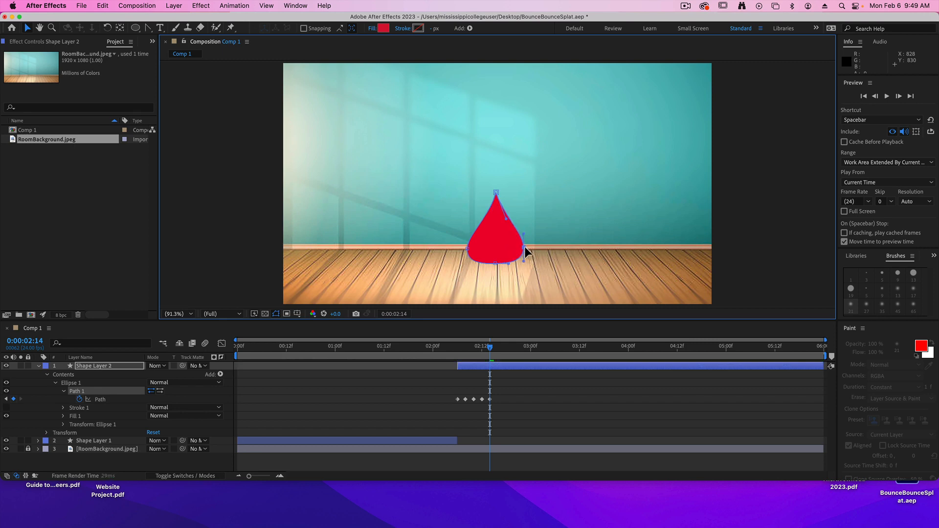
{"action": "left_click_drag", "start_coordinate": [496, 193], "coordinate": [497, 211]}
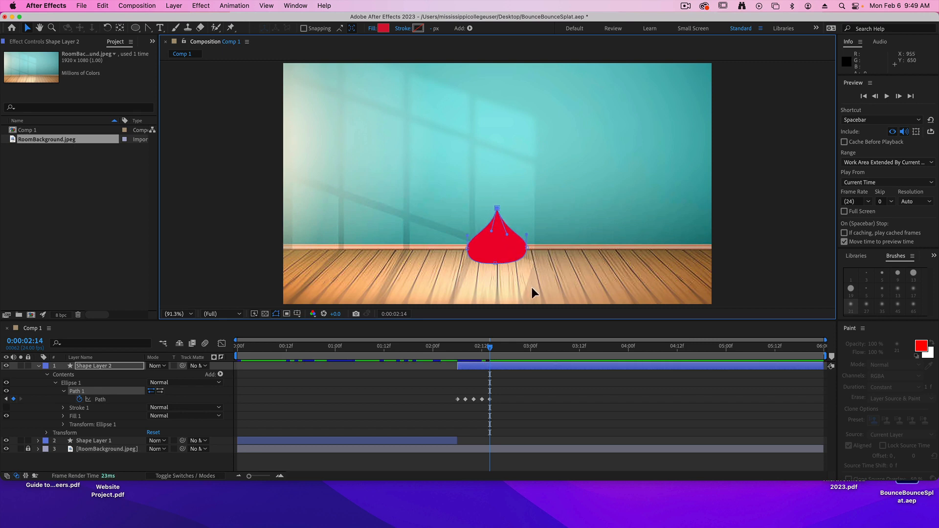
At 0:00:02:16, move both side points farther outward and down, lower the tip, and spread its handles to form a wide mound.
{"action": "key", "text": "Page_Down"}
{"action": "key", "text": "Page_Down"}
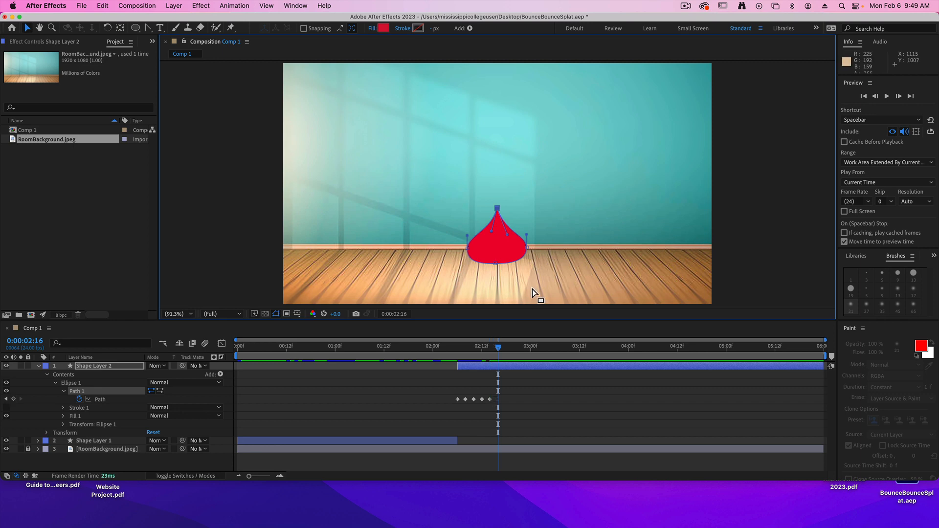
{"action": "left_click_drag", "start_coordinate": [467, 250], "coordinate": [454, 254]}
{"action": "left_click_drag", "start_coordinate": [527, 249], "coordinate": [542, 256]}
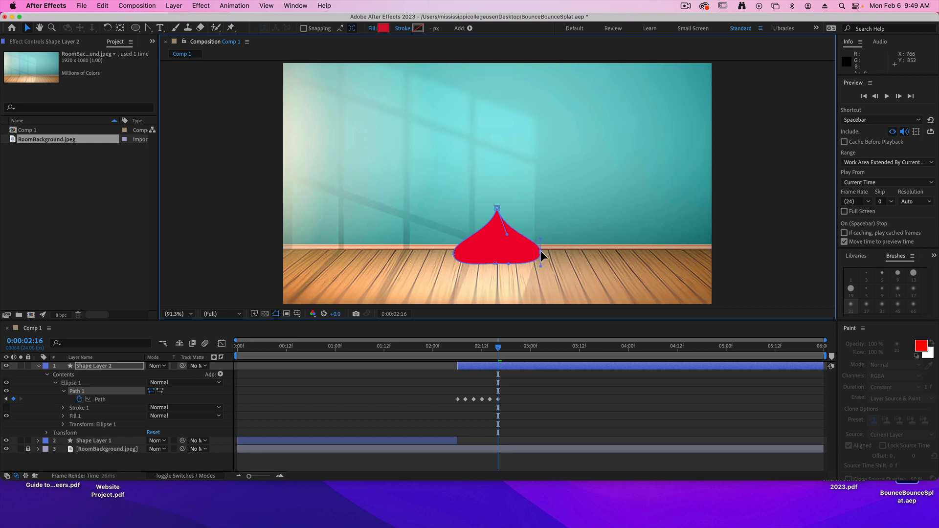
{"action": "left_click_drag", "start_coordinate": [498, 208], "coordinate": [471, 249]}
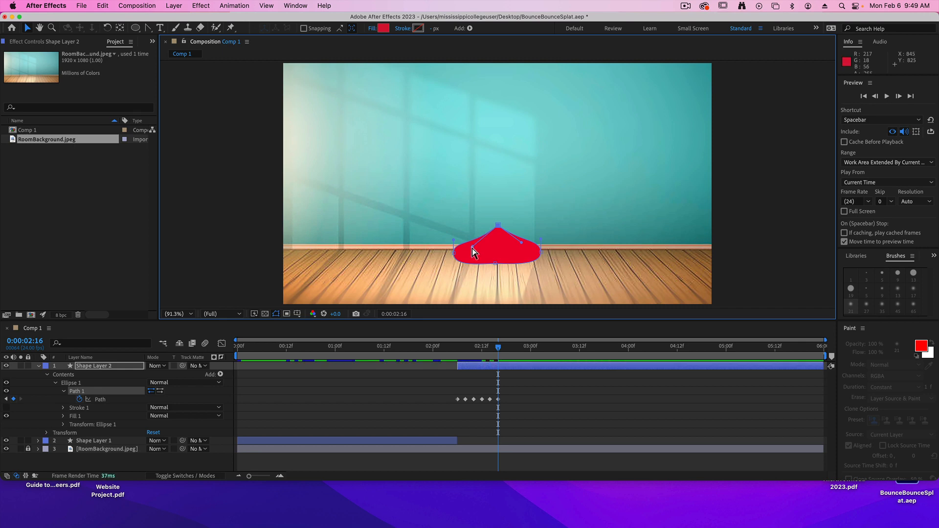
At 0:00:02:18, lower the mound's peak to just above the floor's back edge and pull both side points farther outward.
{"action": "key", "text": "Page_Down"}
{"action": "key", "text": "Page_Down"}
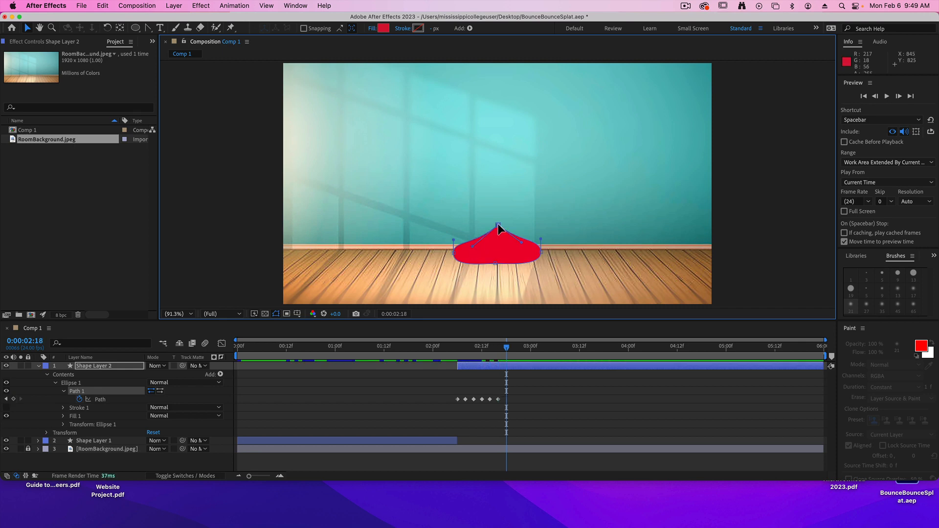
{"action": "left_click_drag", "start_coordinate": [498, 225], "coordinate": [498, 232]}
{"action": "left_click_drag", "start_coordinate": [454, 253], "coordinate": [440, 254]}
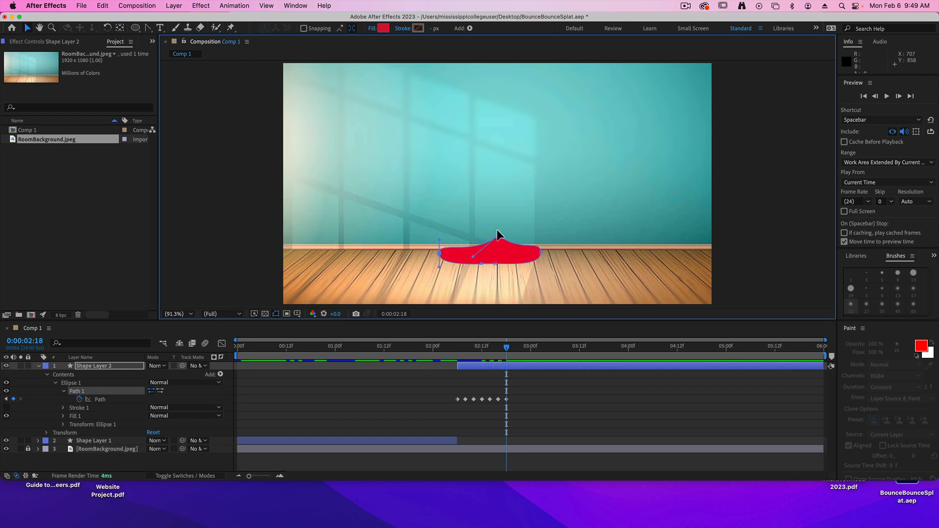
{"action": "left_click_drag", "start_coordinate": [540, 254], "coordinate": [554, 256]}
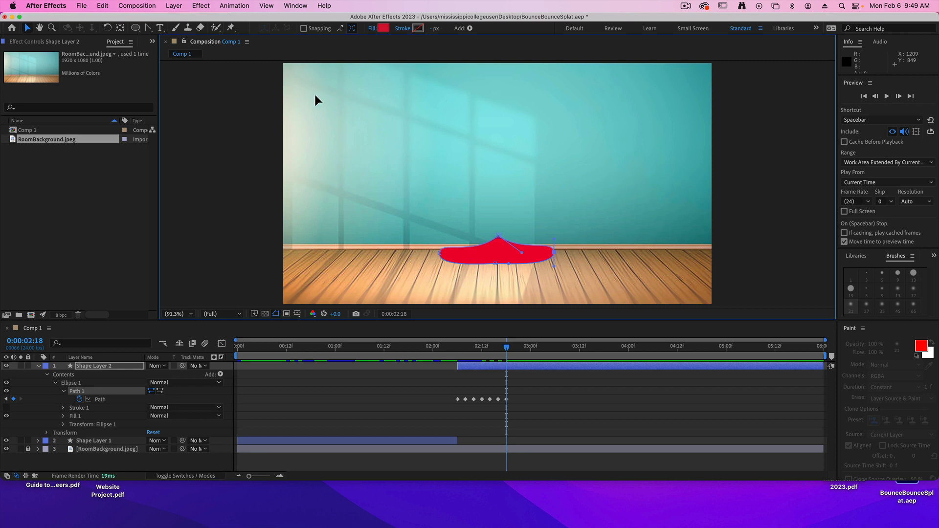
With the Pen tool, add a path point on the mound's upper edge on each side of the peak at 0:00:02:18.
{"action": "left_click_drag", "start_coordinate": [148, 28], "coordinate": [173, 37]}
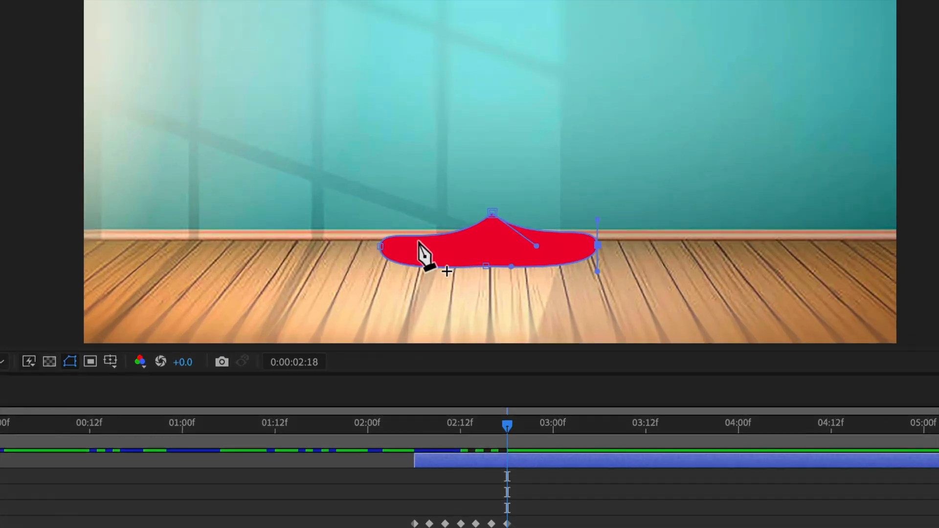
{"action": "left_click", "coordinate": [410, 236]}
{"action": "left_click", "coordinate": [563, 233]}
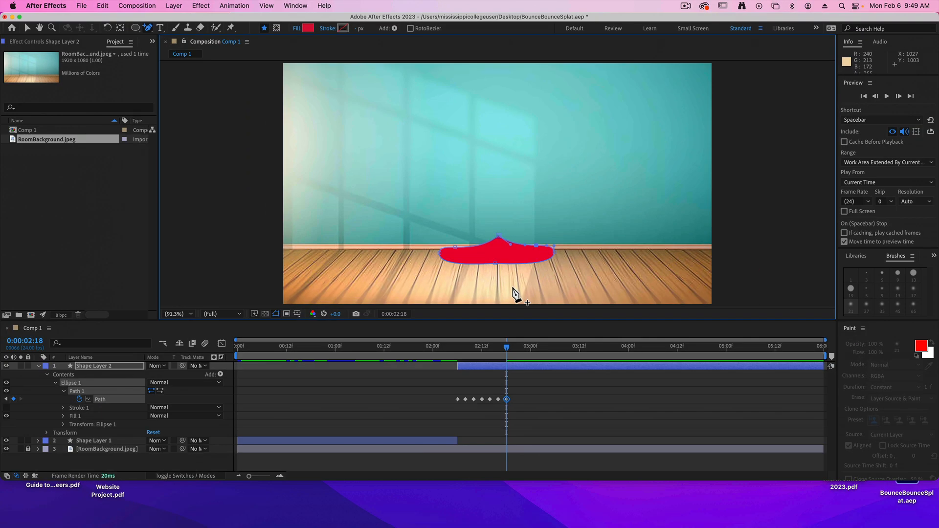
At 0:00:02:20, use the Selection tool to drop the peak to floor level and pull the side and added points outward into raised lobes.
{"action": "key", "text": "Page_Down"}
{"action": "key", "text": "Page_Down"}
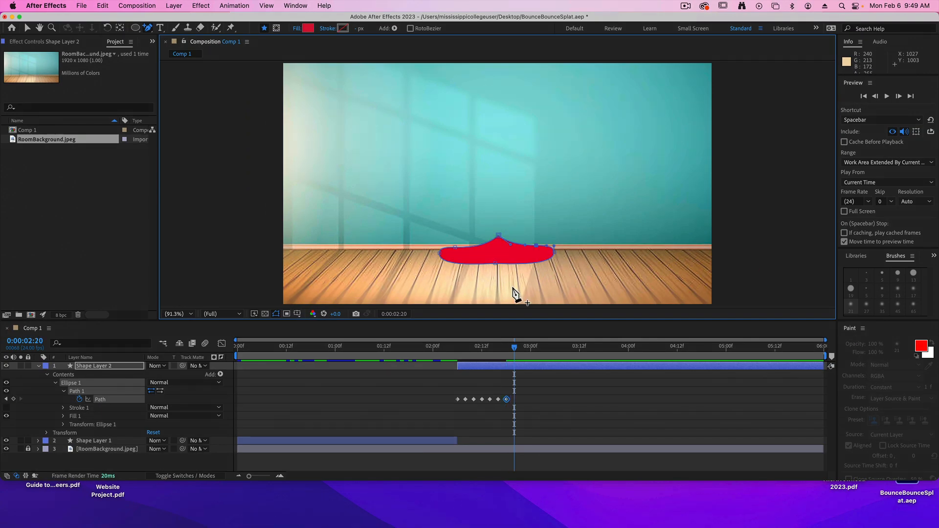
{"action": "key", "text": "v"}
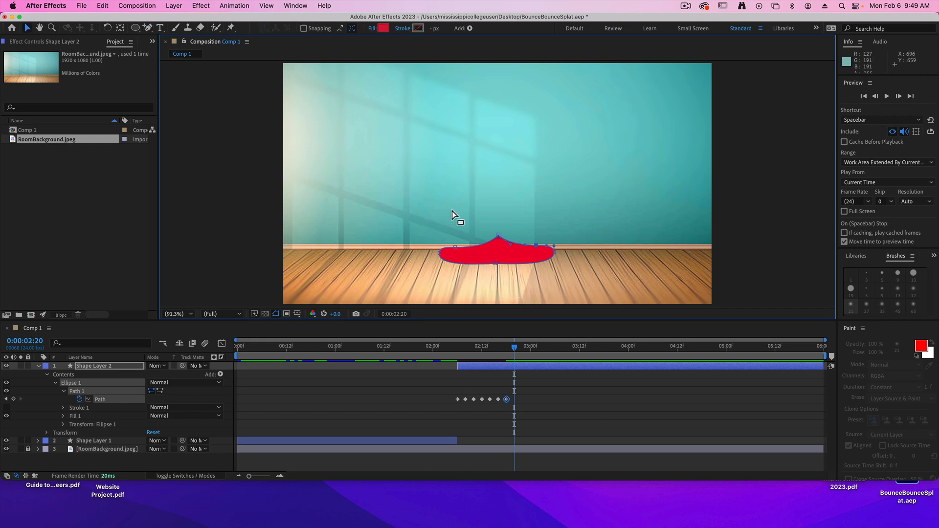
{"action": "left_click_drag", "start_coordinate": [497, 239], "coordinate": [501, 249]}
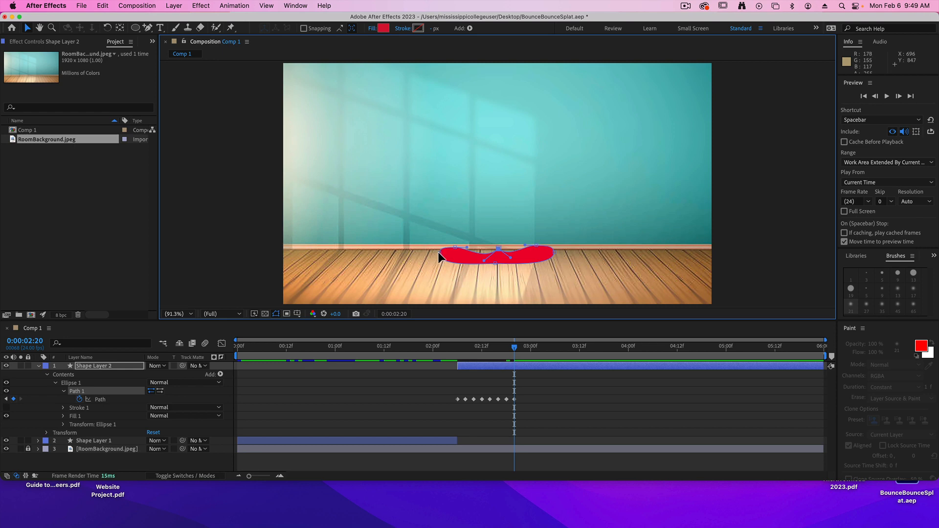
{"action": "left_click_drag", "start_coordinate": [455, 247], "coordinate": [444, 250]}
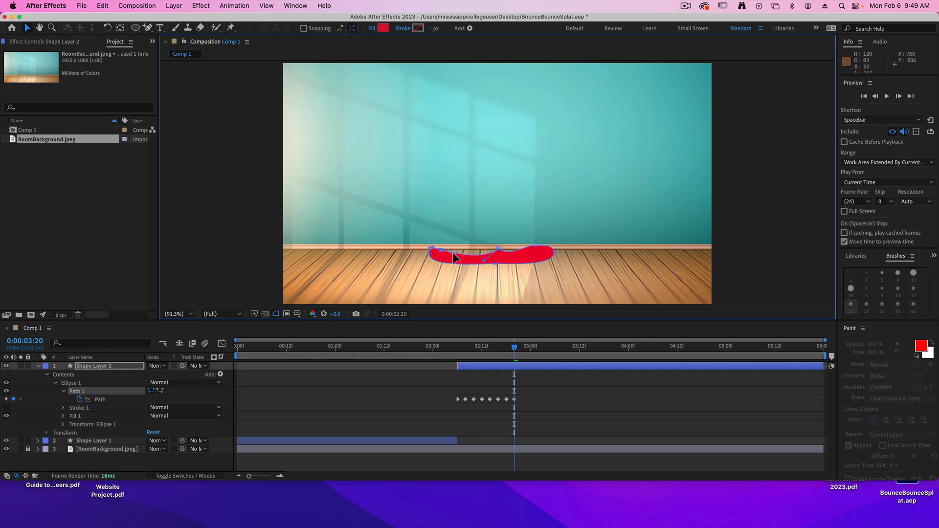
{"action": "mouse_move", "coordinate": [554, 251]}
{"action": "left_mouse_down"}
{"action": "mouse_move", "coordinate": [570, 251]}
{"action": "mouse_move", "coordinate": [546, 248]}
{"action": "left_mouse_up"}
At 0:00:02:22, lower the centre and added upper points to thin the splat, and stretch both ends farther outward.
{"action": "key", "text": "Page_Down"}
{"action": "key", "text": "Page_Down"}
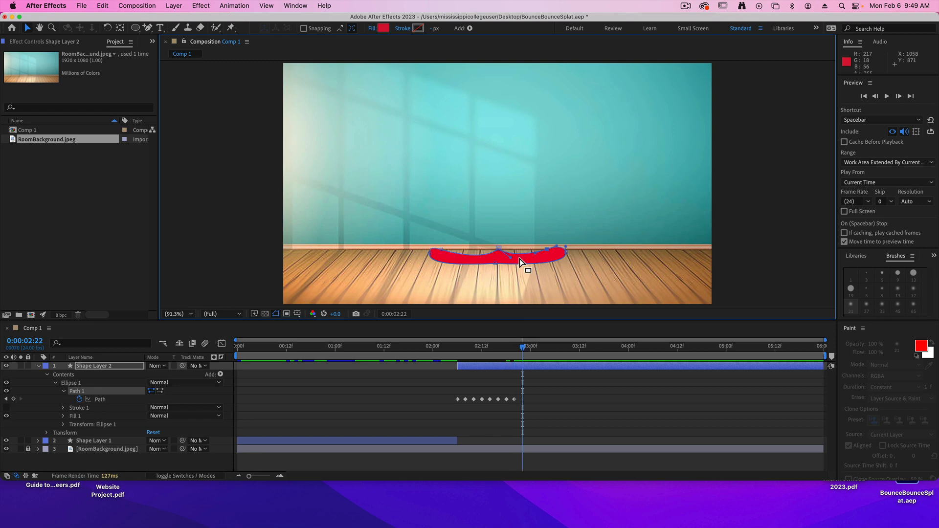
{"action": "left_click_drag", "start_coordinate": [510, 253], "coordinate": [435, 255]}
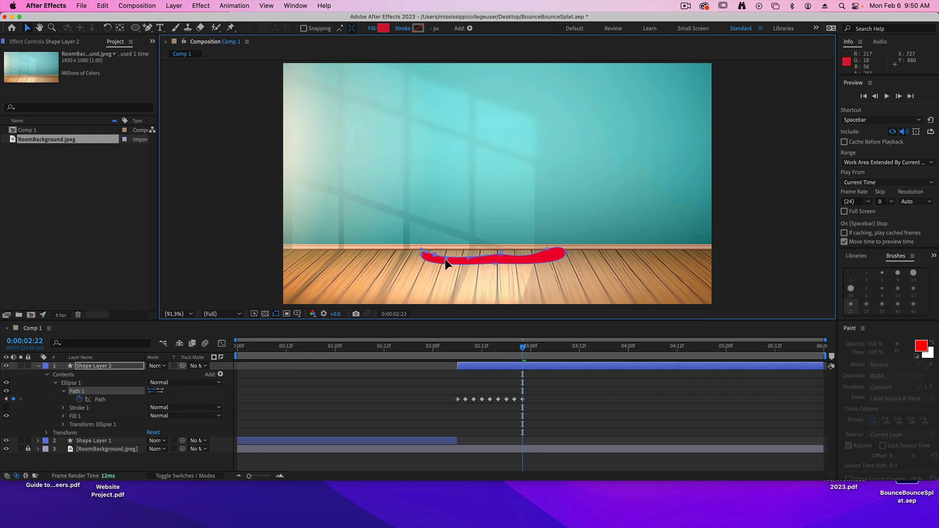
{"action": "left_click_drag", "start_coordinate": [564, 253], "coordinate": [578, 249]}
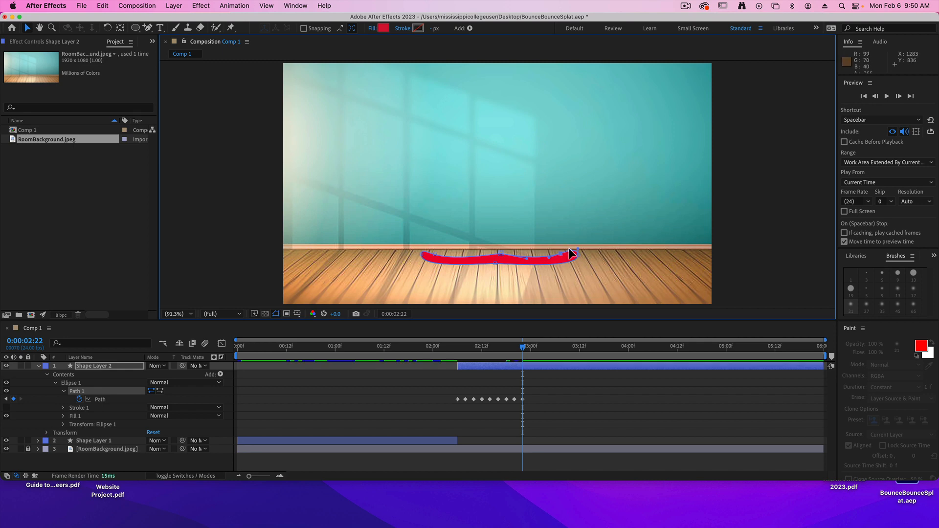
{"action": "left_click_drag", "start_coordinate": [570, 250], "coordinate": [567, 246]}
{"action": "left_click_drag", "start_coordinate": [436, 254], "coordinate": [422, 254]}
At 0:00:03:00, widen both ends of the splat, lower its bottom point, and adjust the upper points into a flat, slightly wavy puddle.
{"action": "left_click", "coordinate": [422, 255]}
{"action": "key", "text": "super+Left"}
{"action": "key", "text": "super+Left"}
{"action": "key", "text": "super+Right"}
{"action": "key", "text": "super+Right"}
{"action": "key", "text": "super+Right"}
{"action": "key", "text": "super+Right"}
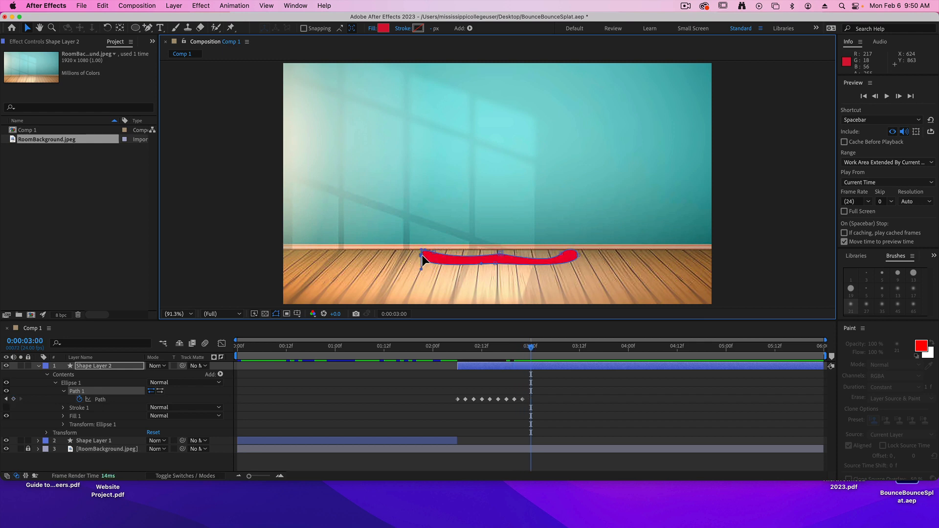
{"action": "left_click_drag", "start_coordinate": [422, 256], "coordinate": [442, 261]}
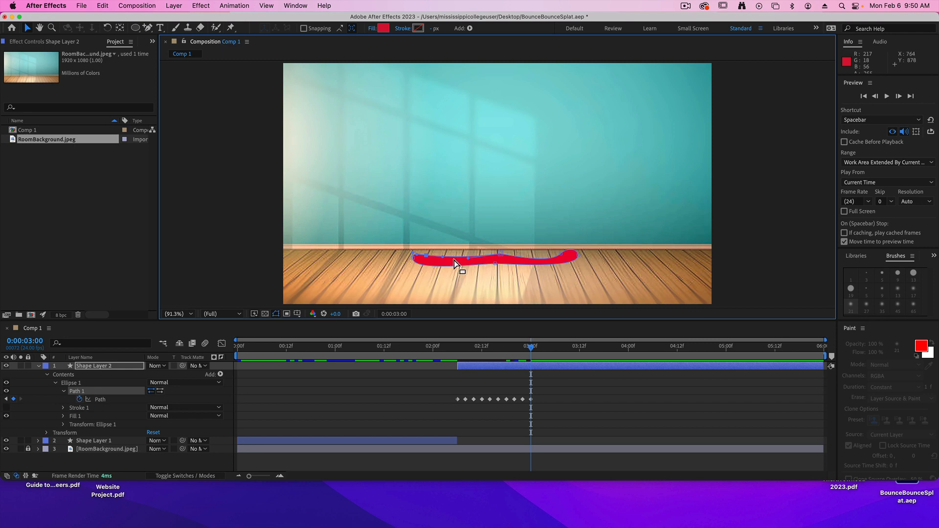
{"action": "left_click_drag", "start_coordinate": [469, 258], "coordinate": [463, 254]}
{"action": "left_click_drag", "start_coordinate": [580, 254], "coordinate": [532, 259]}
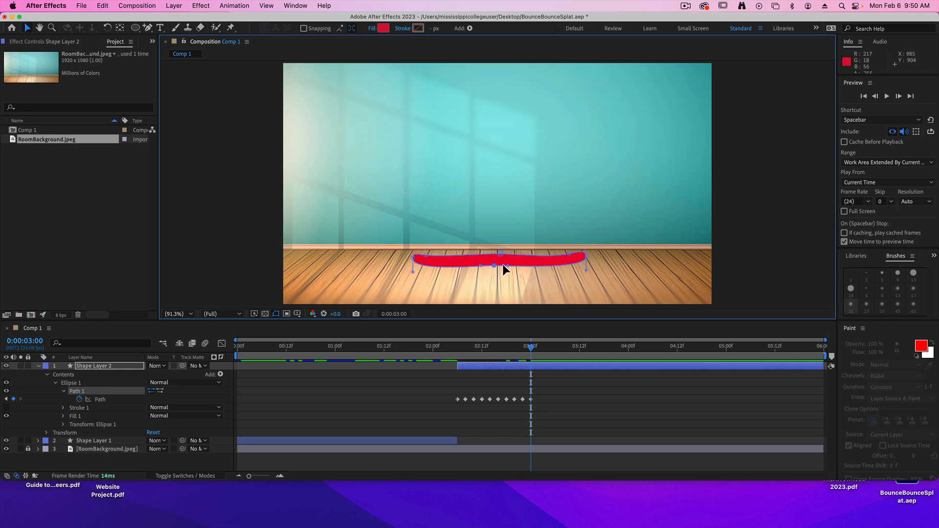
{"action": "left_click_drag", "start_coordinate": [500, 254], "coordinate": [498, 253]}
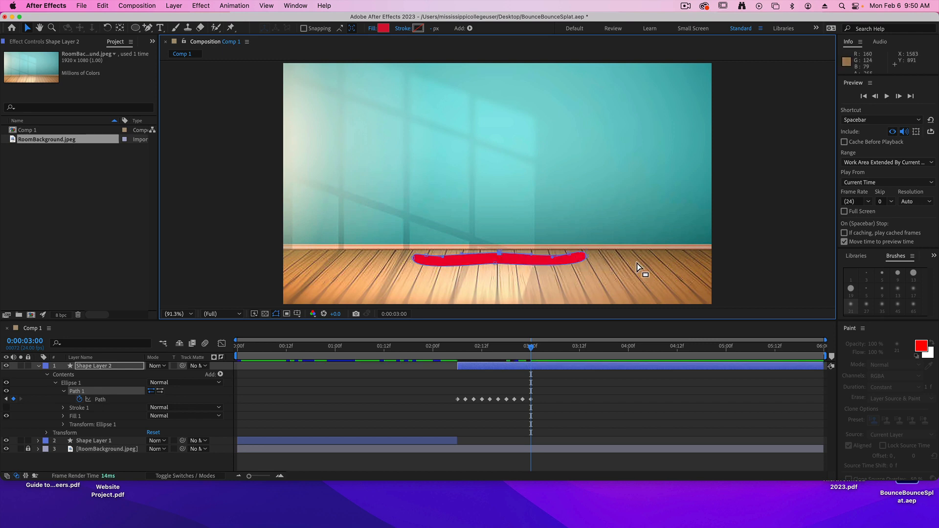
Preview the fall and splat animation from 0:00:01:21, stopping after the final path keyframe.
{"action": "left_click", "coordinate": [419, 348]}
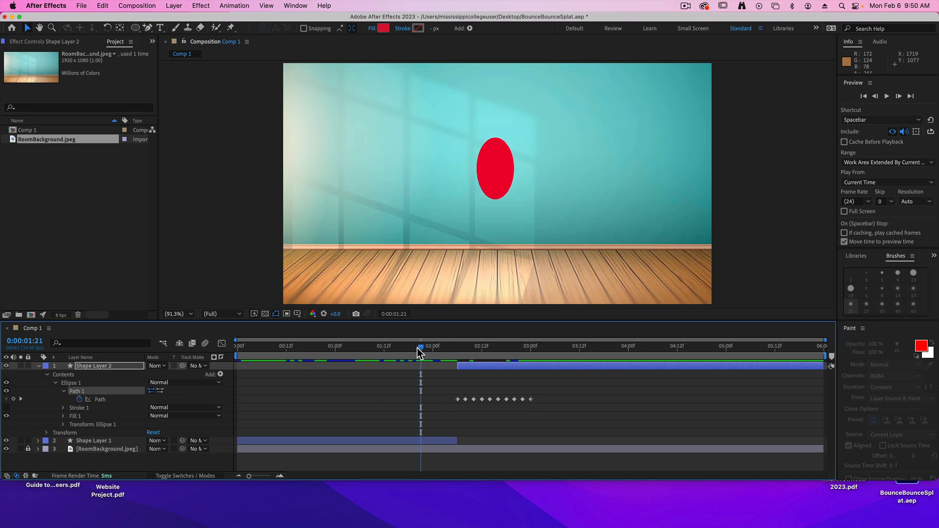
{"action": "key", "text": "space"}
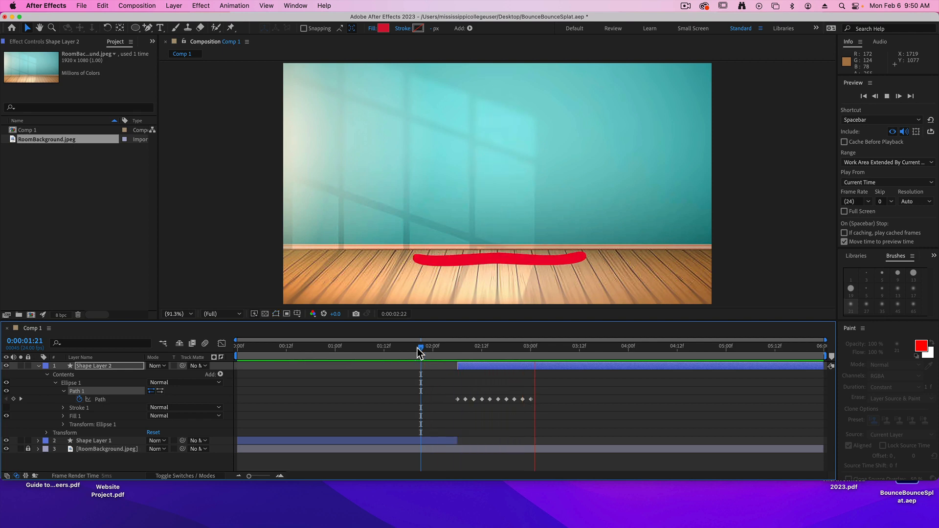
{"action": "key", "text": "space"}
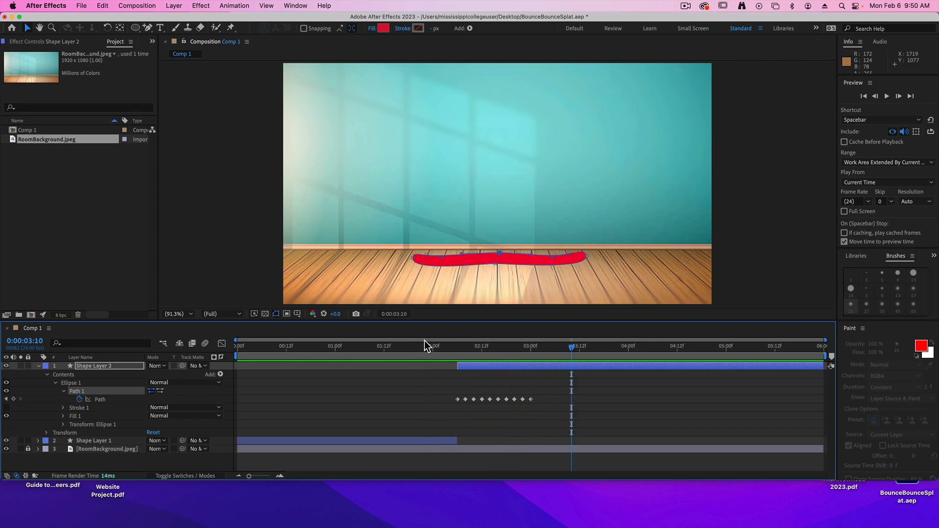
Preview the last bounce and the splat from 0:00:01:15.
{"action": "left_click", "coordinate": [396, 346]}
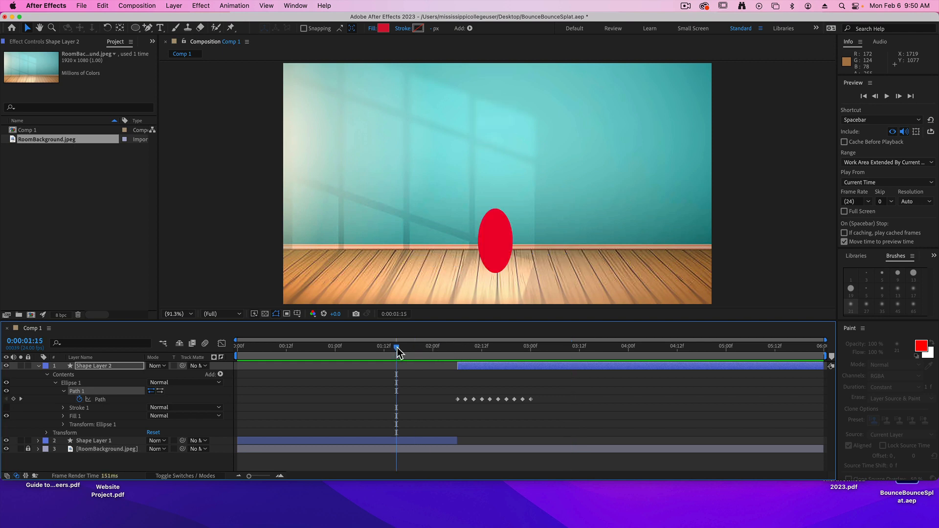
{"action": "key", "text": "space"}
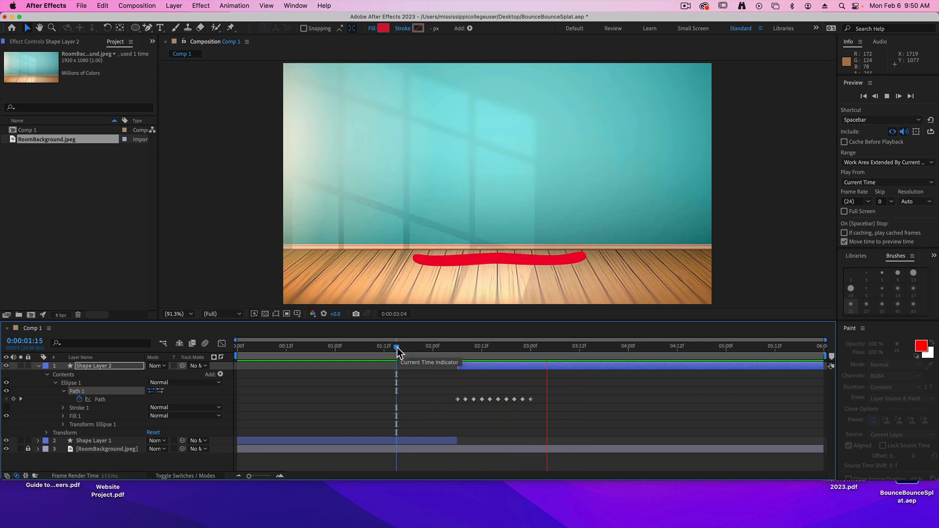
{"action": "key", "text": "space"}
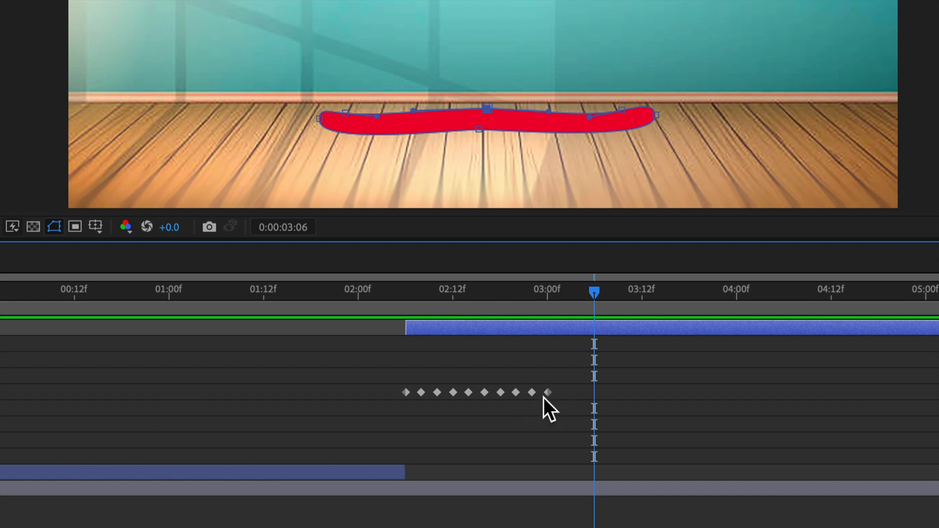
Move Shape Layer 2's path keyframes after 0:00:02:16 closer together, at one-frame intervals up to 0:00:02:19, with the last at 0:00:02:21.
{"action": "left_click", "coordinate": [548, 393]}
{"action": "left_click_drag", "start_coordinate": [547, 393], "coordinate": [494, 394]}
{"action": "left_click_drag", "start_coordinate": [460, 297], "coordinate": [484, 296]}
{"action": "mouse_move", "coordinate": [502, 394]}
{"action": "left_mouse_down"}
{"action": "mouse_move", "coordinate": [541, 394]}
{"action": "mouse_move", "coordinate": [507, 402]}
{"action": "left_mouse_up"}
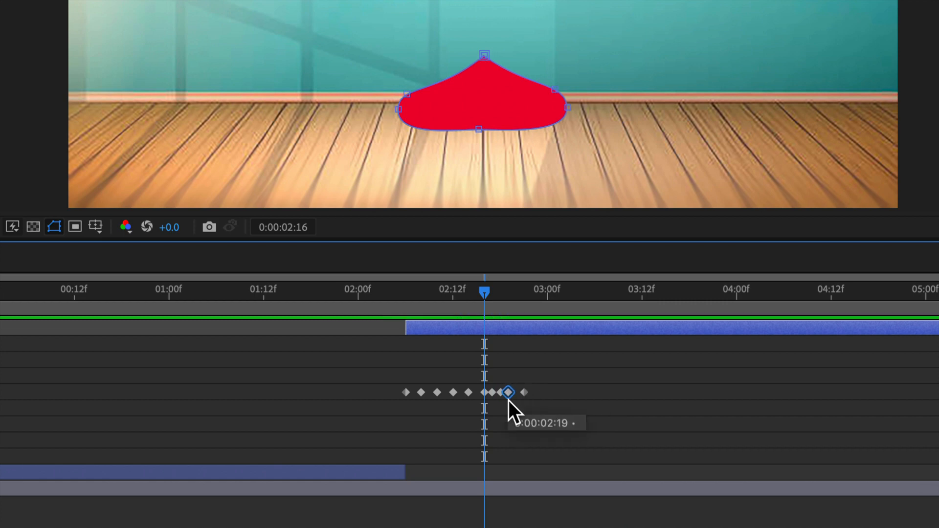
Preview the tightened splat from 0:00:02:03.
{"action": "left_click_drag", "start_coordinate": [484, 300], "coordinate": [374, 295]}
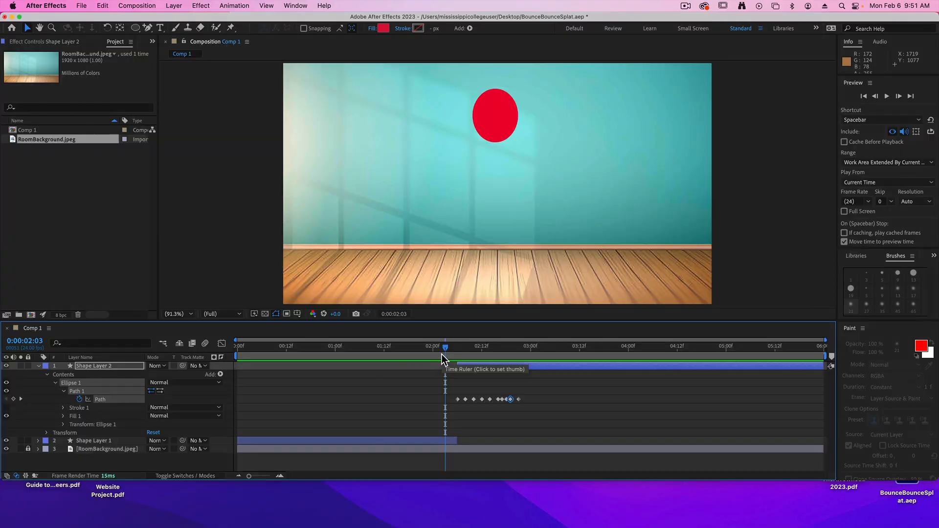
{"action": "key", "text": "space"}
Move the last path keyframe to 0:00:02:20 and preview the animation from 0:00:01:15.
{"action": "key", "text": "space"}
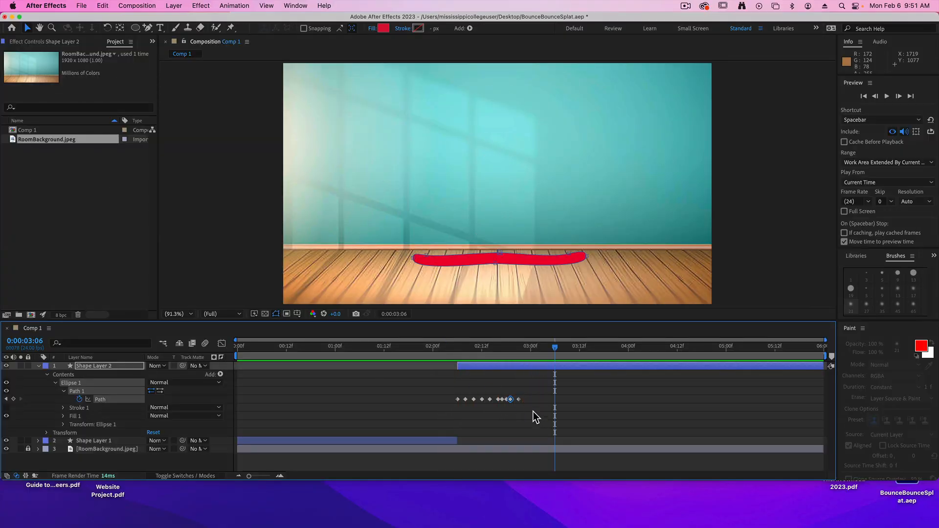
{"action": "left_click_drag", "start_coordinate": [518, 400], "coordinate": [513, 399]}
{"action": "left_click_drag", "start_coordinate": [473, 346], "coordinate": [392, 348]}
{"action": "key", "text": "space"}
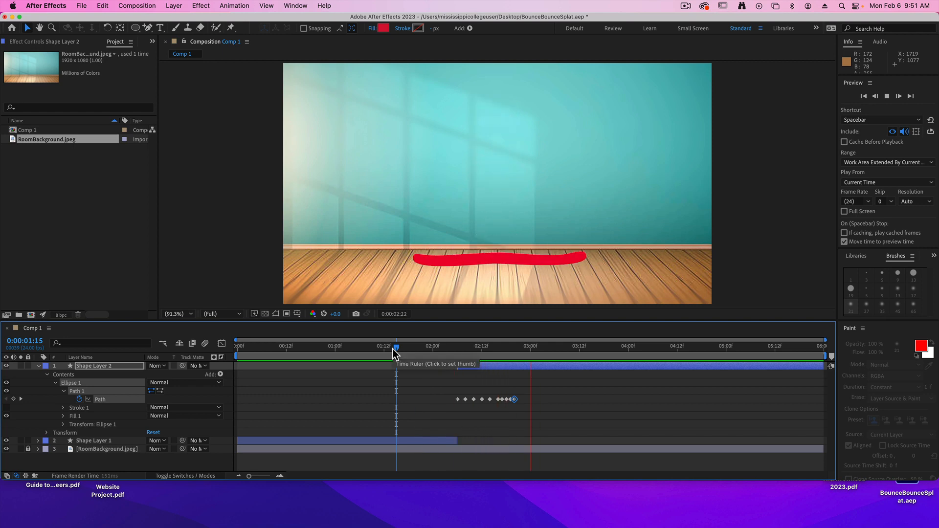
{"action": "key", "text": "space"}
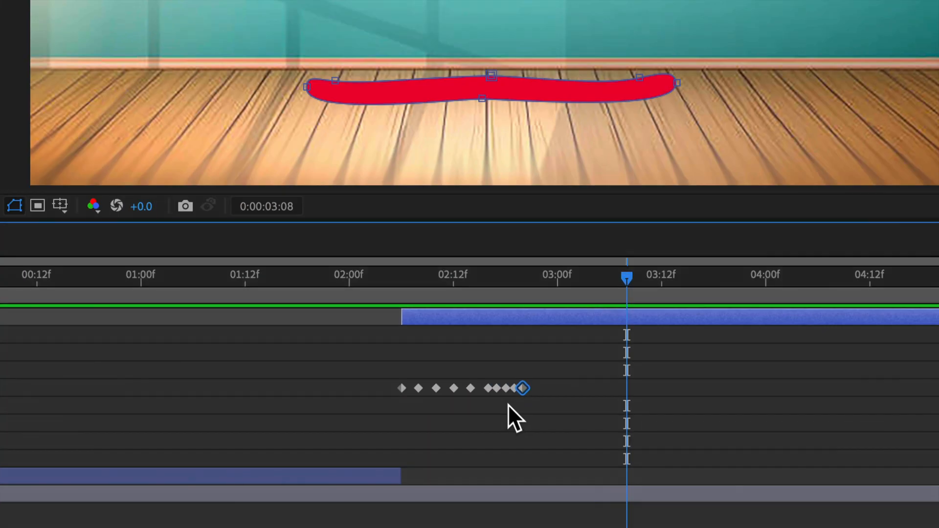
Delete the second-to-last path keyframe at 0:00:02:19 and move the last keyframe to that frame.
{"action": "left_click", "coordinate": [522, 388]}
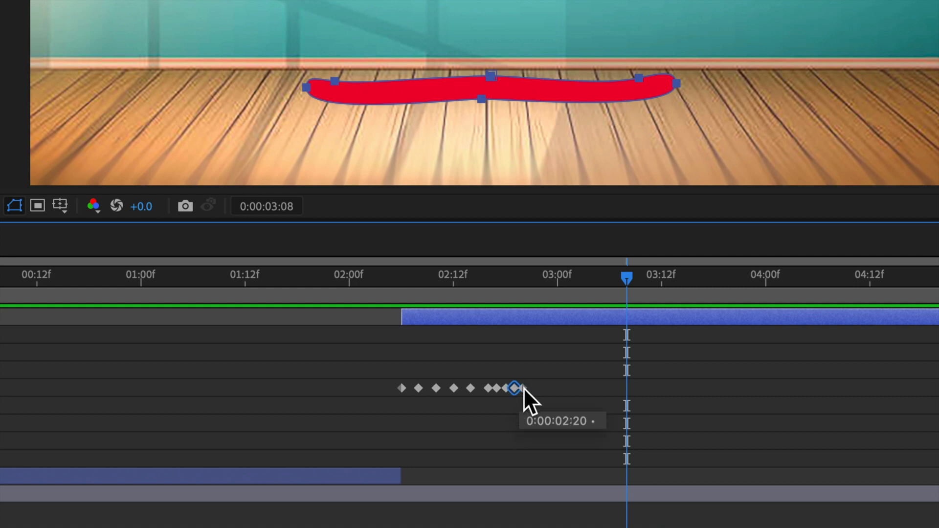
{"action": "left_click_drag", "start_coordinate": [520, 280], "coordinate": [518, 354]}
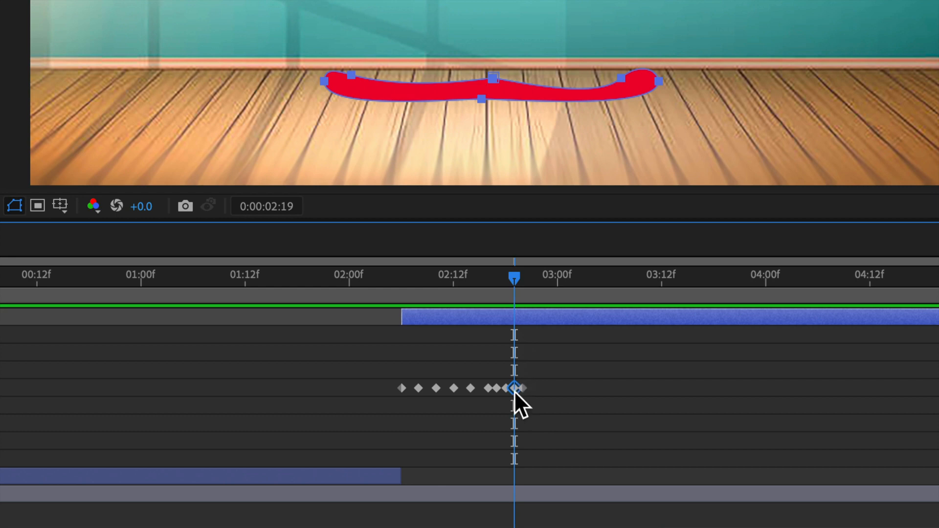
{"action": "key", "text": "Delete"}
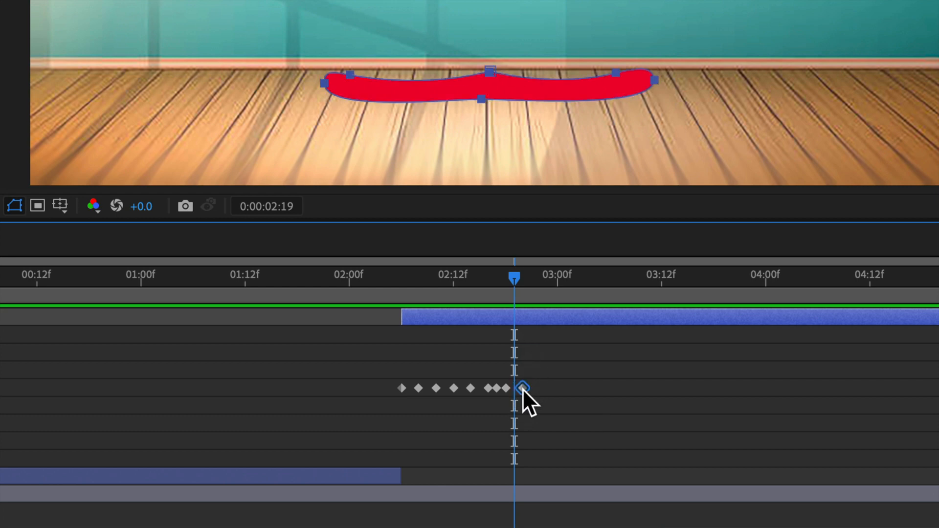
{"action": "left_click_drag", "start_coordinate": [525, 389], "coordinate": [518, 389]}
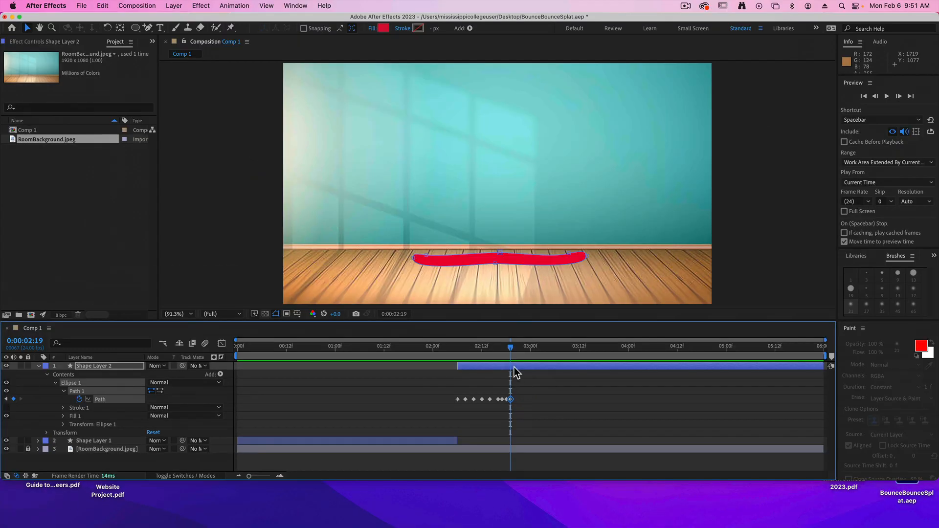
Preview the shortened splat from 0:00:02:01.
{"action": "left_click_drag", "start_coordinate": [513, 279], "coordinate": [321, 280]}
{"action": "key", "text": "space"}
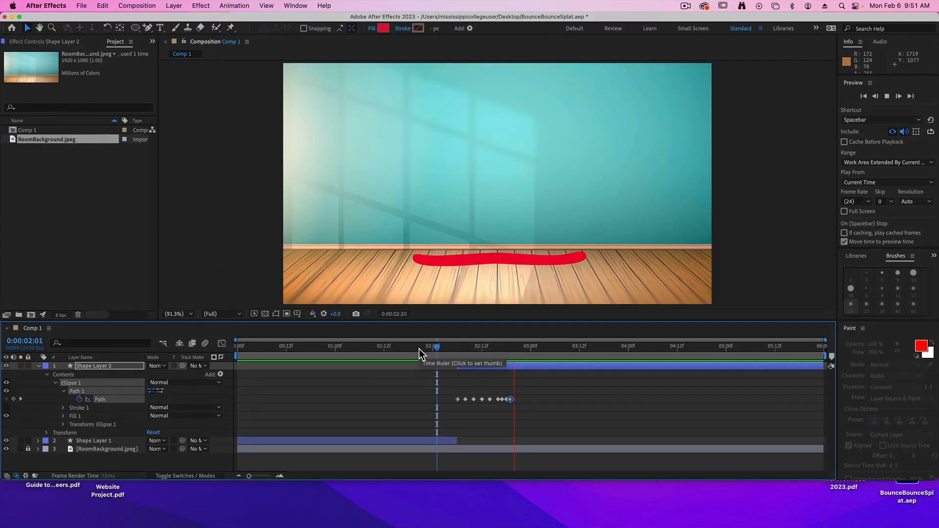
{"action": "key", "text": "space"}
Shift the later path keyframes earlier so they follow the 0:00:02:12 keyframe at one-frame intervals, previewing between adjustments.
{"action": "left_click", "coordinate": [502, 399]}
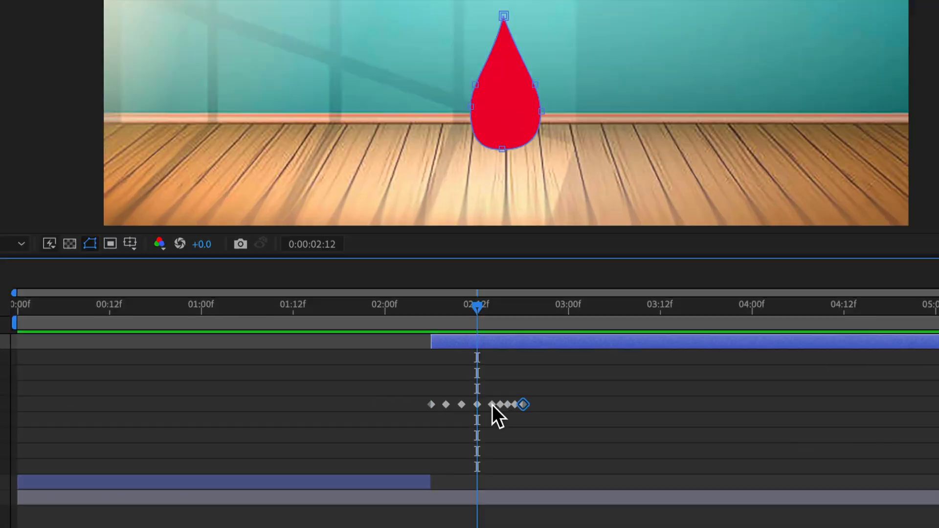
{"action": "left_click", "coordinate": [417, 349]}
{"action": "key", "text": "space"}
Preview the faster splat on its own, and again together with the bounce from 0:00:01:09.
{"action": "key", "text": "space"}
{"action": "left_click_drag", "start_coordinate": [502, 400], "coordinate": [494, 399]}
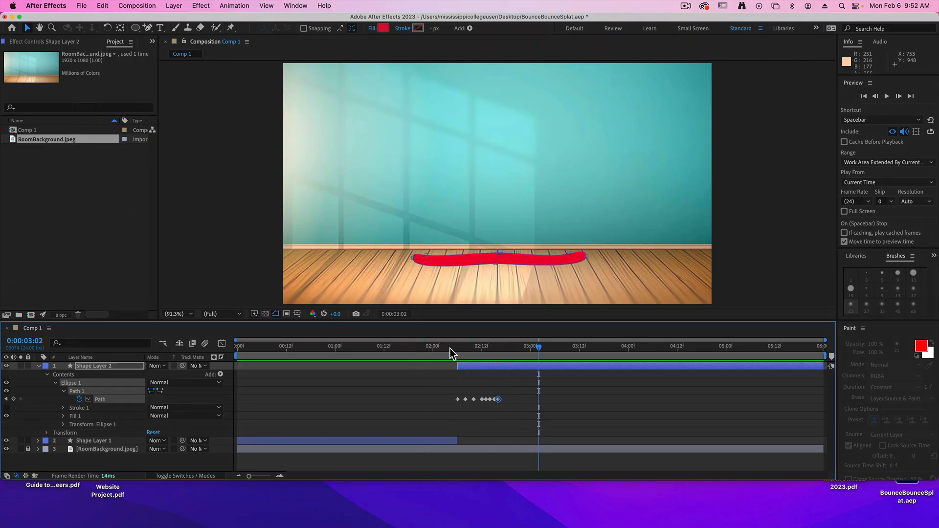
{"action": "left_click", "coordinate": [449, 348]}
{"action": "key", "text": "space"}
{"action": "key", "text": "space"}
{"action": "left_click_drag", "start_coordinate": [544, 350], "coordinate": [372, 355]}
{"action": "key", "text": "space"}
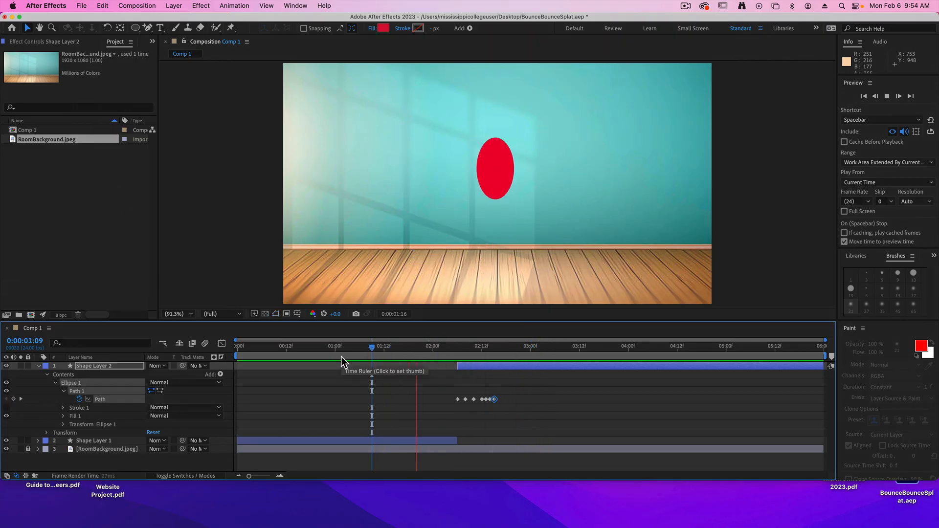
{"action": "key", "text": "space"}
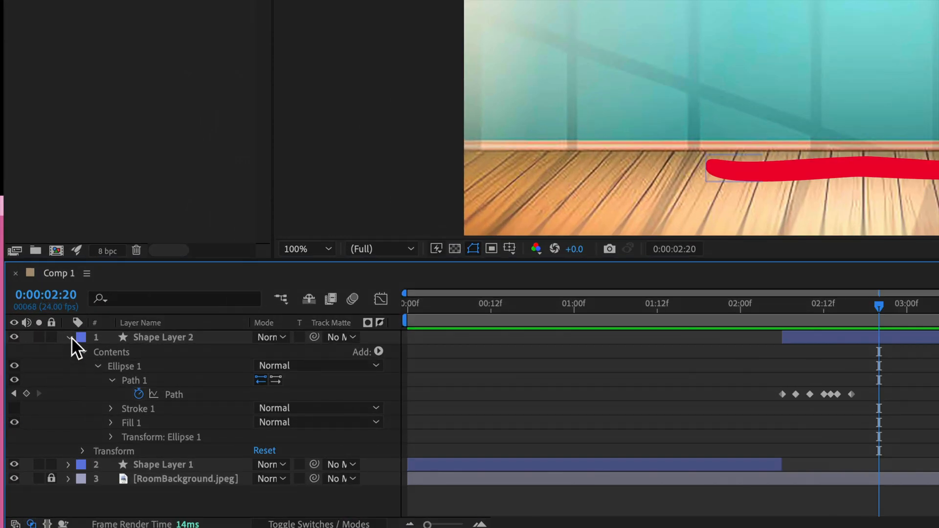
Collapse Shape Layer 2, return to 0:00:00:00, and apply a Bevel and Emboss layer style to Shape Layer 1.
{"action": "left_click", "coordinate": [69, 338]}
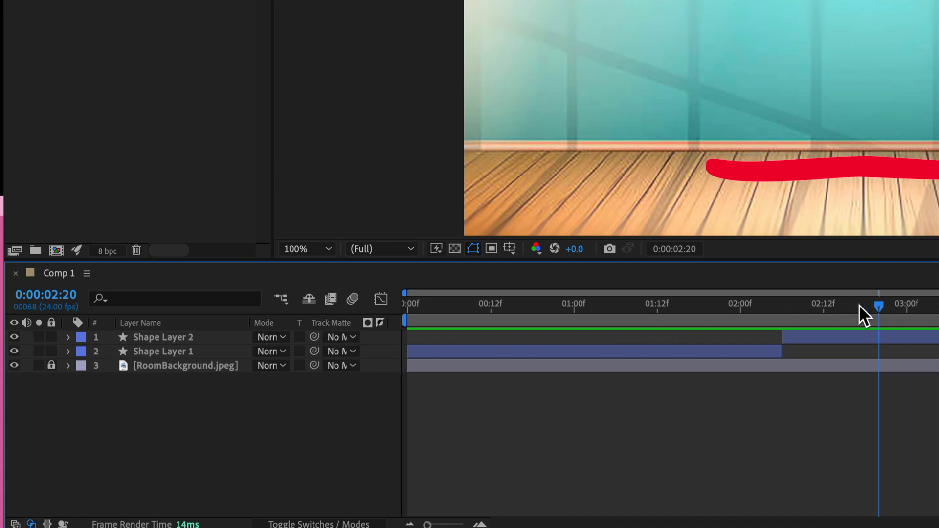
{"action": "left_click_drag", "start_coordinate": [859, 304], "coordinate": [409, 318]}
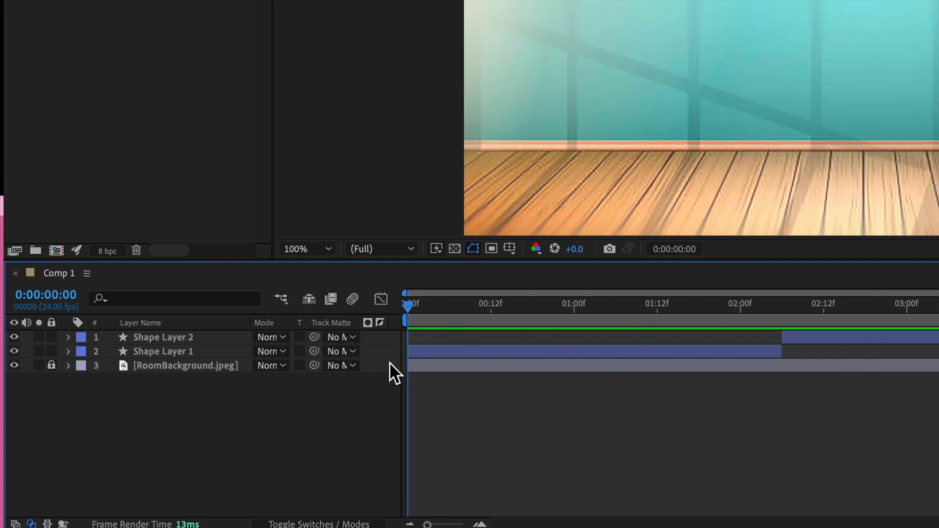
{"action": "left_click", "coordinate": [157, 351]}
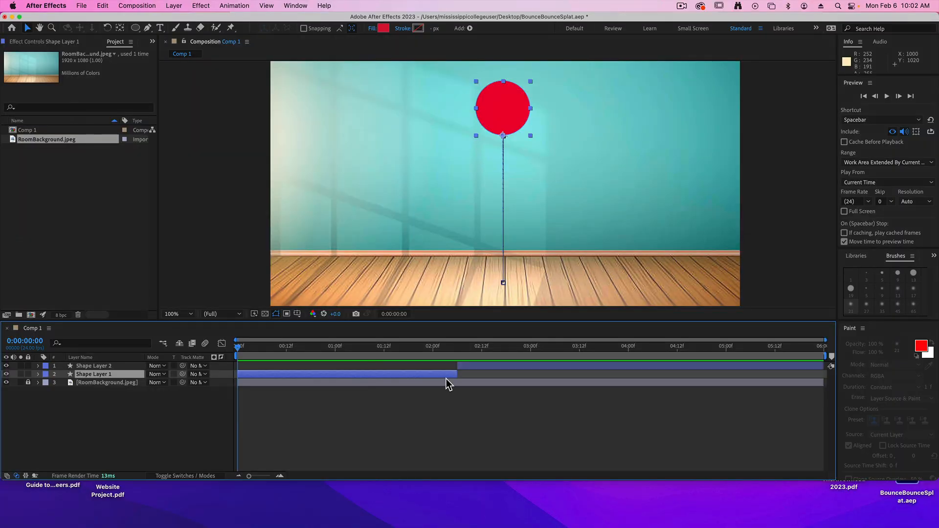
{"action": "left_click", "coordinate": [169, 6]}
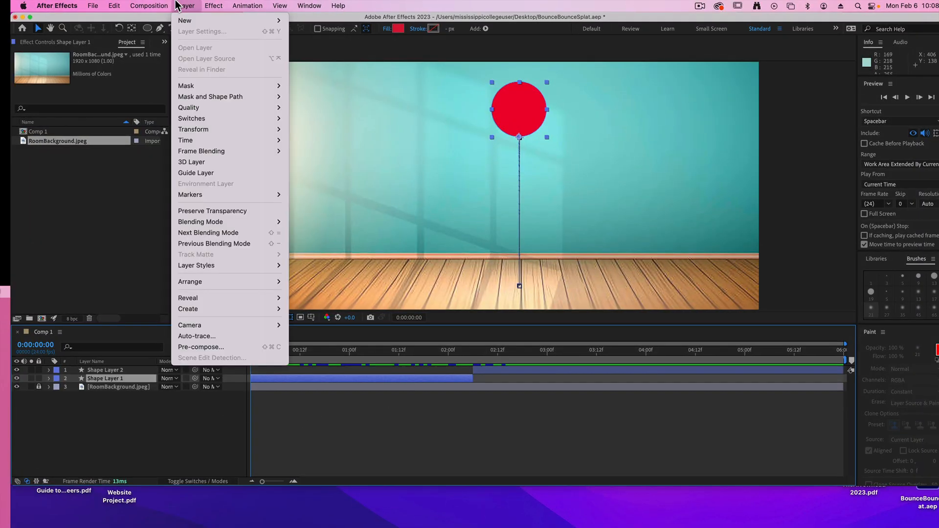
{"action": "mouse_move", "coordinate": [207, 268]}
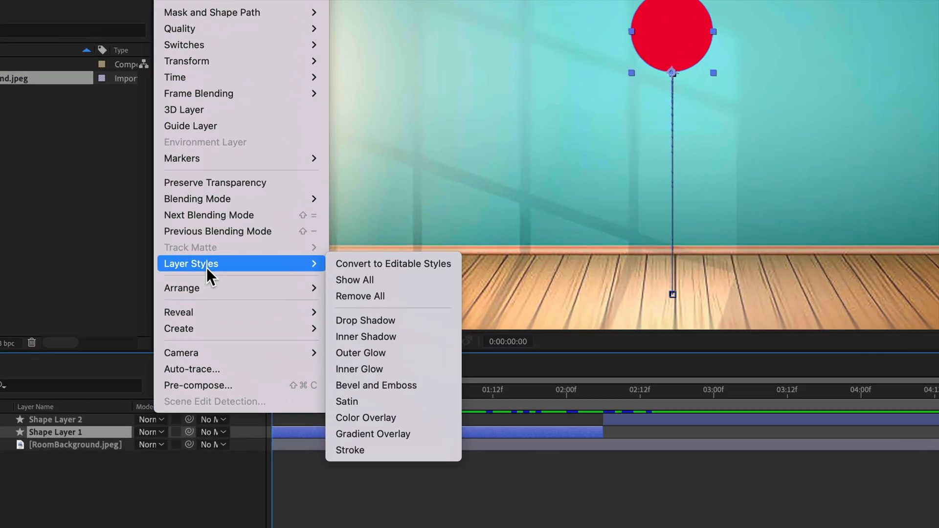
{"action": "left_click", "coordinate": [383, 384]}
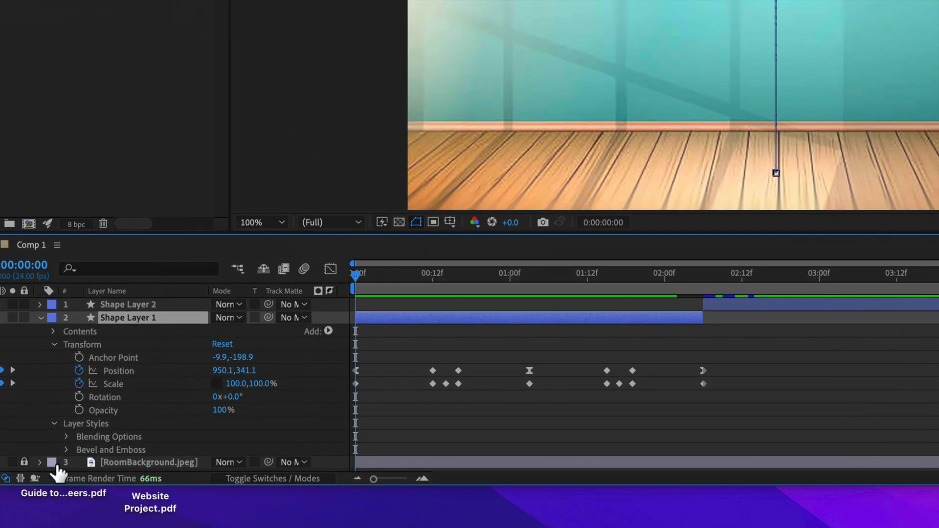
Expand Shape Layer 1's Bevel and Emboss settings and set its size to 250.
{"action": "left_click", "coordinate": [92, 425]}
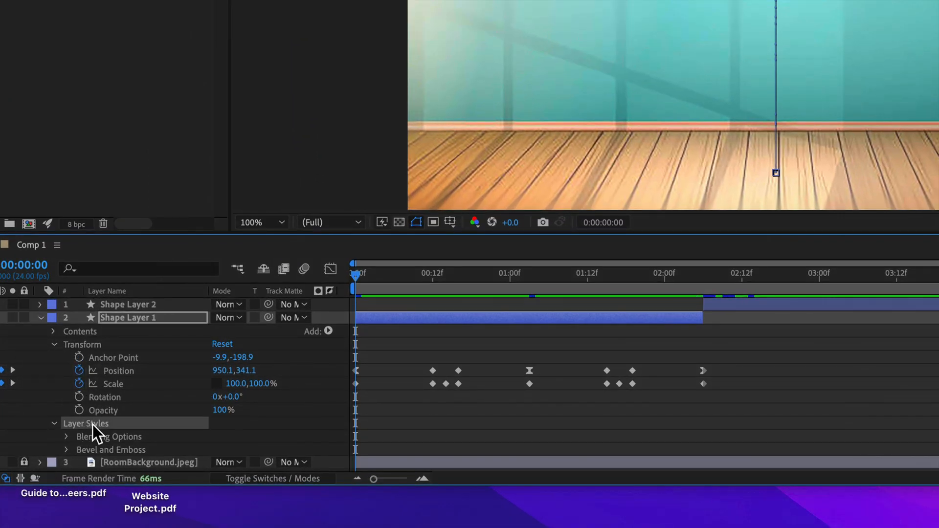
{"action": "left_click", "coordinate": [66, 450]}
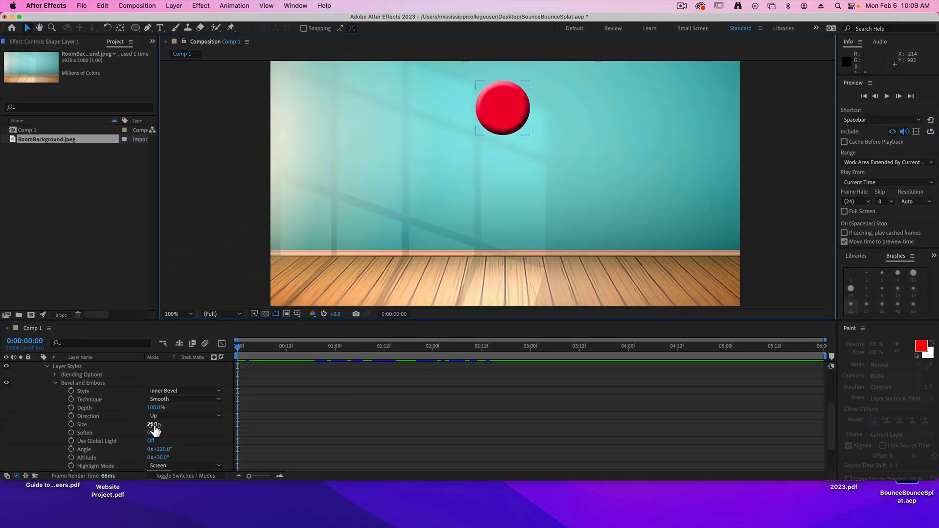
{"action": "left_click_drag", "start_coordinate": [152, 424], "coordinate": [291, 427]}
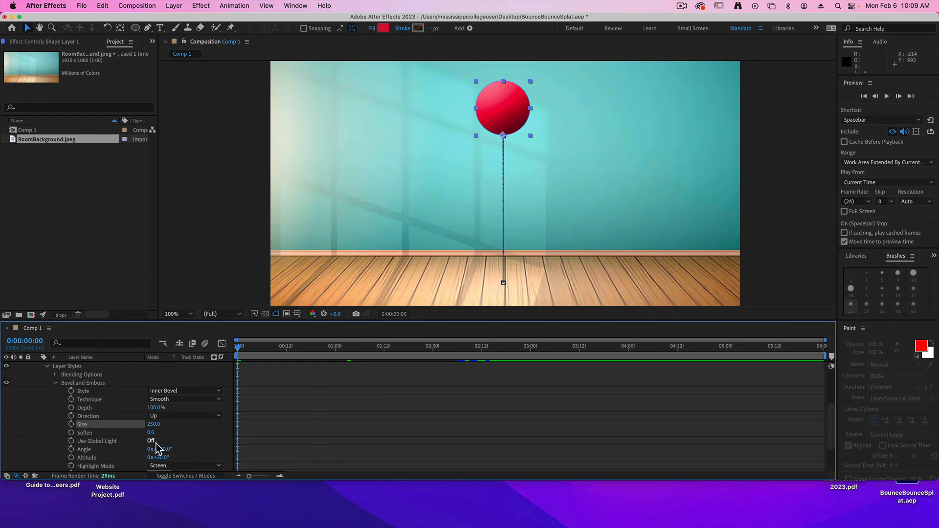
Set the Bevel and Emboss highlight color to gold (B79722).
{"action": "scroll", "coordinate": [195, 418], "scroll_direction": "down", "scroll_amount": 1}
{"action": "scroll", "coordinate": [195, 419], "scroll_direction": "down", "scroll_amount": 1}
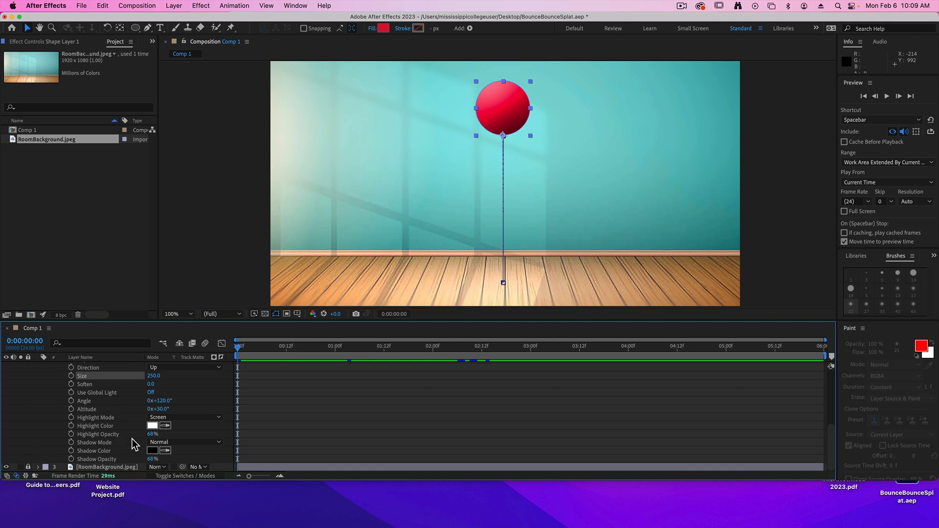
{"action": "left_click", "coordinate": [152, 426]}
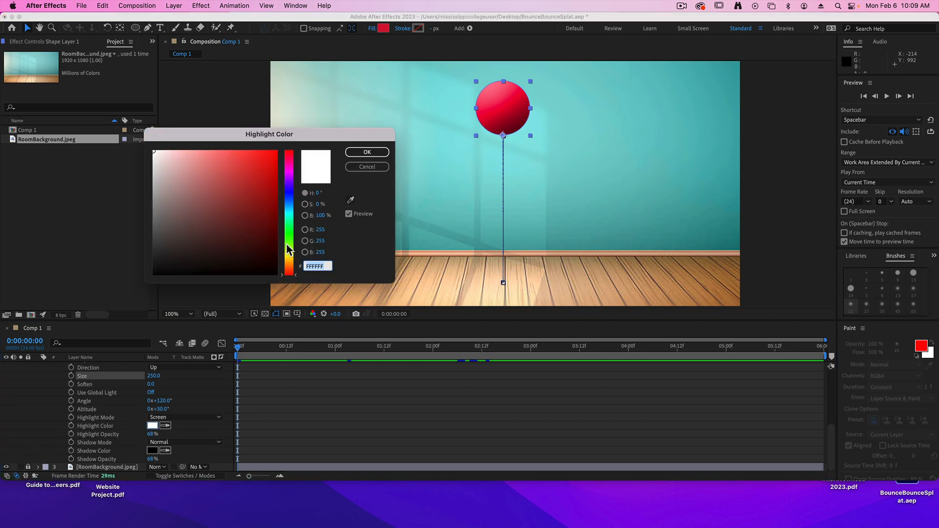
{"action": "left_click", "coordinate": [283, 258]}
{"action": "left_click", "coordinate": [251, 170]}
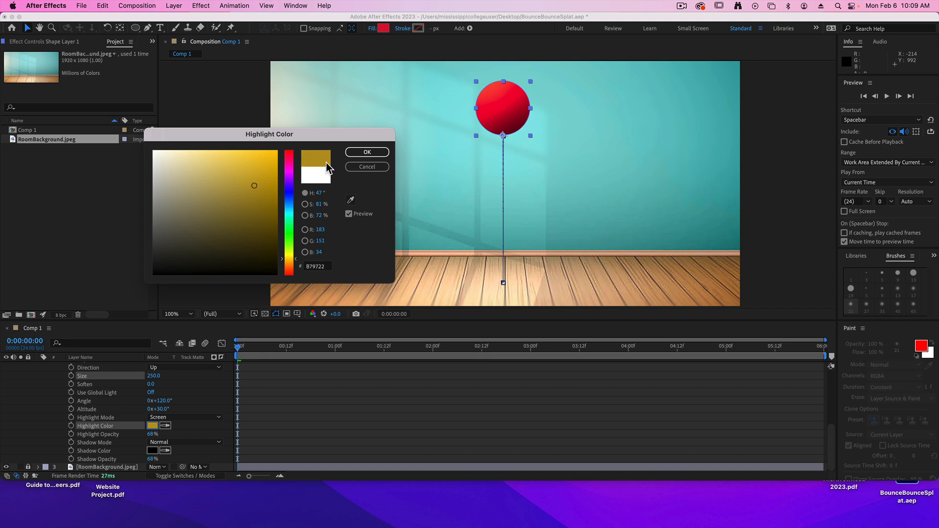
{"action": "left_click", "coordinate": [366, 152]}
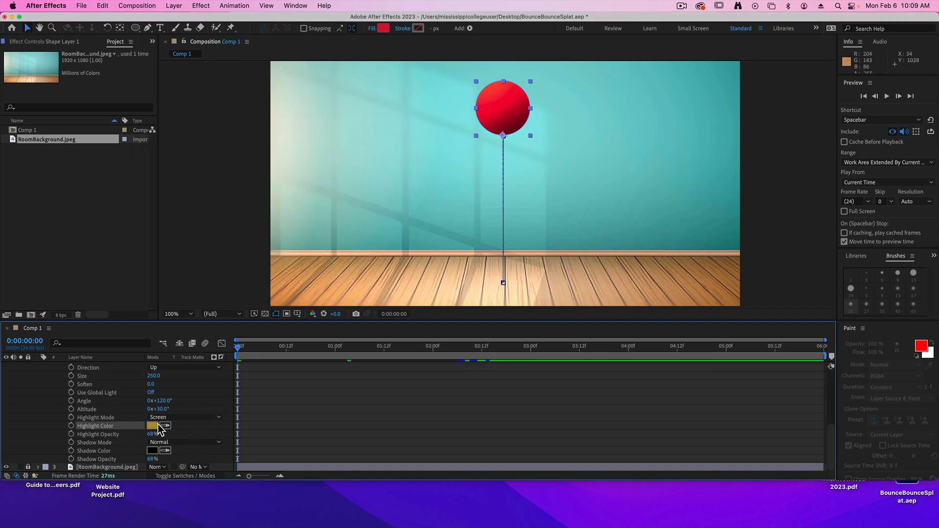
Change the Bevel and Emboss highlight color to a strong yellow.
{"action": "left_click", "coordinate": [152, 426]}
{"action": "left_click", "coordinate": [289, 255]}
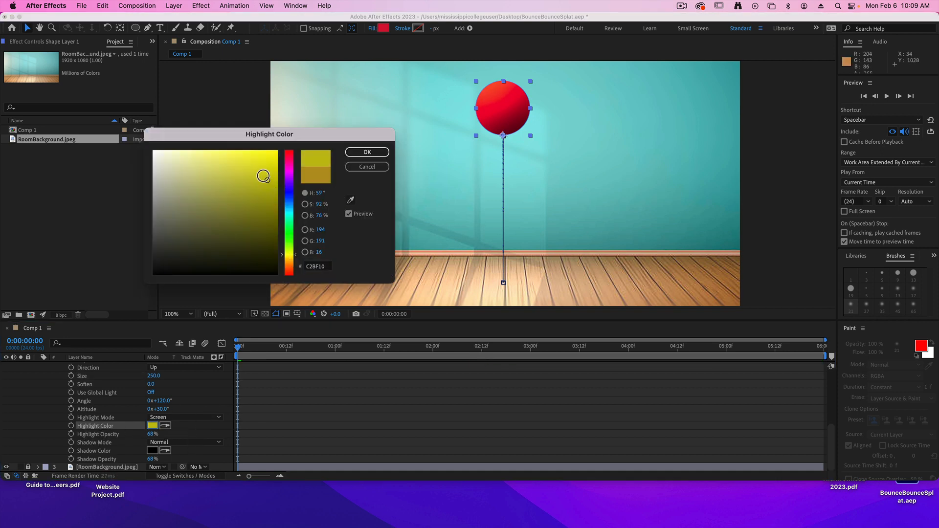
{"action": "left_click", "coordinate": [260, 175]}
{"action": "left_click", "coordinate": [367, 152]}
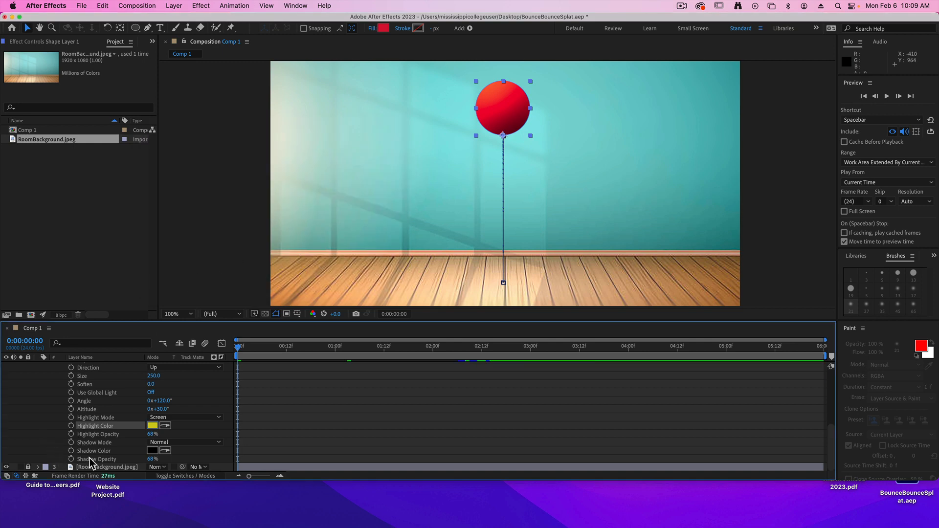
Set the Bevel and Emboss shadow color to magenta purple (A51290).
{"action": "left_click", "coordinate": [152, 451]}
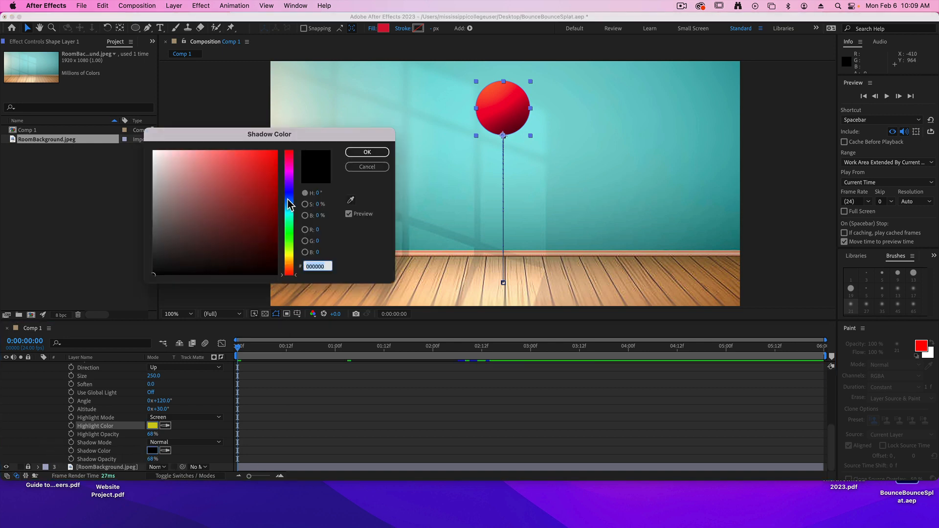
{"action": "left_click", "coordinate": [289, 168]}
{"action": "left_click_drag", "start_coordinate": [259, 210], "coordinate": [263, 193]}
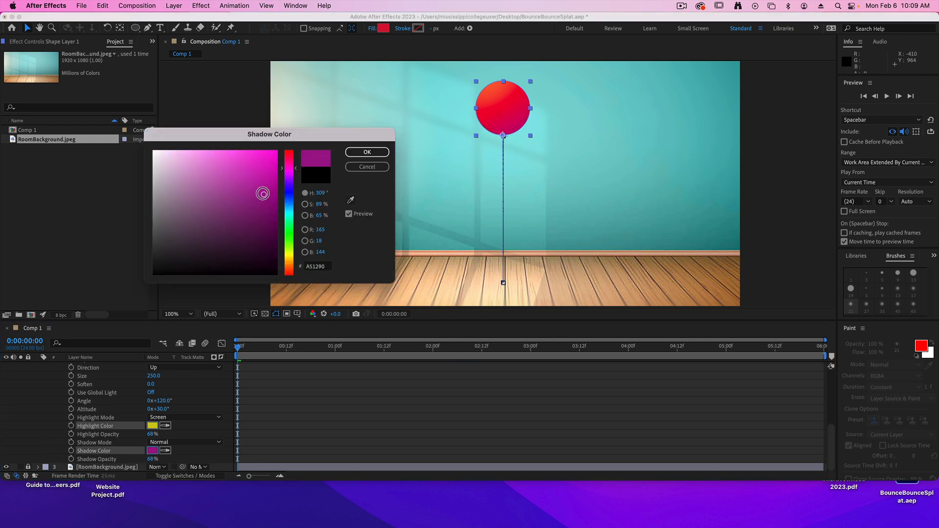
{"action": "left_click", "coordinate": [364, 152]}
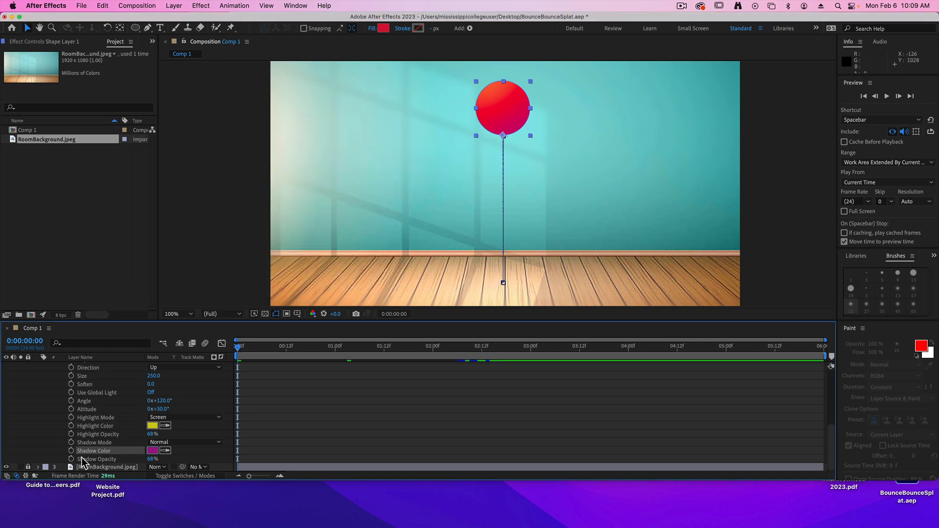
Set the Bevel and Emboss shadow mode to Color and raise both the shadow opacity and highlight opacity to 100%.
{"action": "left_click", "coordinate": [182, 442]}
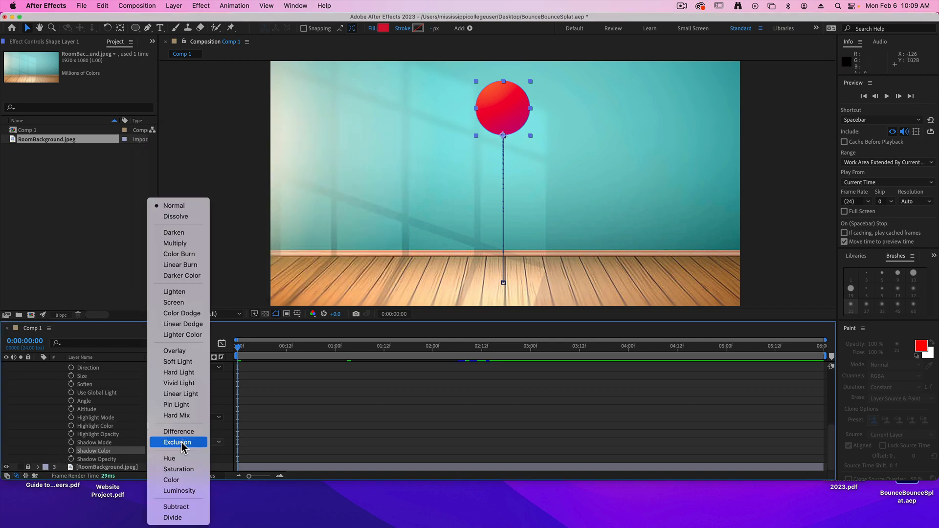
{"action": "left_click", "coordinate": [177, 480]}
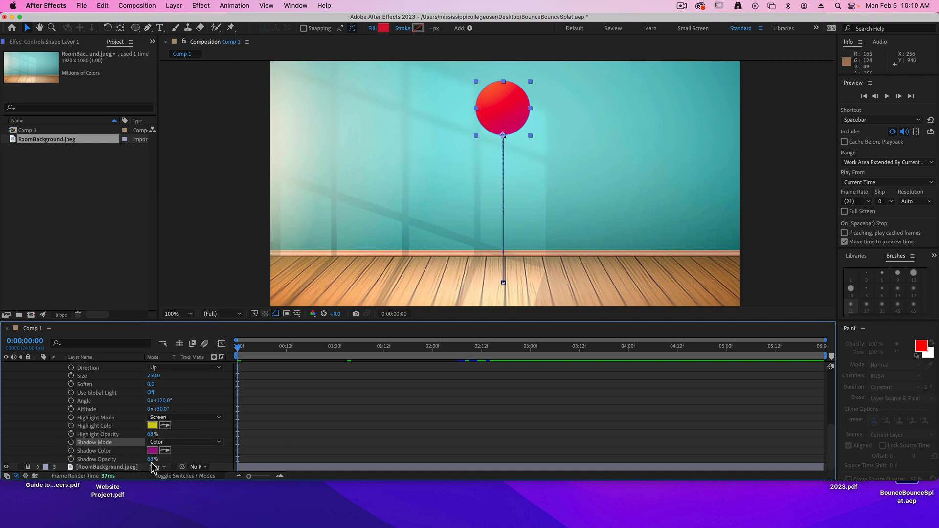
{"action": "mouse_move", "coordinate": [152, 460]}
{"action": "left_mouse_down"}
{"action": "mouse_move", "coordinate": [179, 460]}
{"action": "mouse_move", "coordinate": [182, 434]}
{"action": "mouse_move", "coordinate": [172, 435]}
{"action": "mouse_move", "coordinate": [195, 434]}
{"action": "left_mouse_up"}
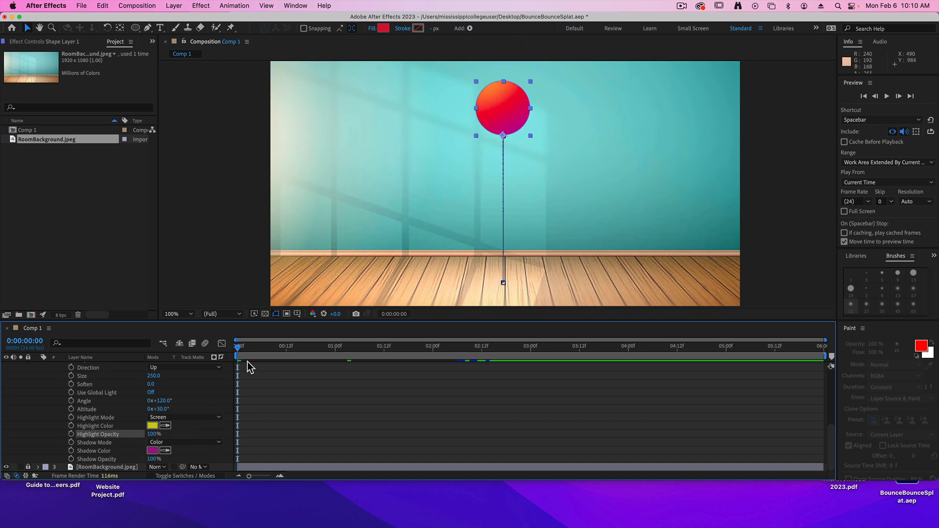
Collapse Shape Layer 1's properties and preview the shaded ball's bounce through to the splat shape.
{"action": "scroll", "coordinate": [90, 398], "scroll_direction": "up", "scroll_amount": 10}
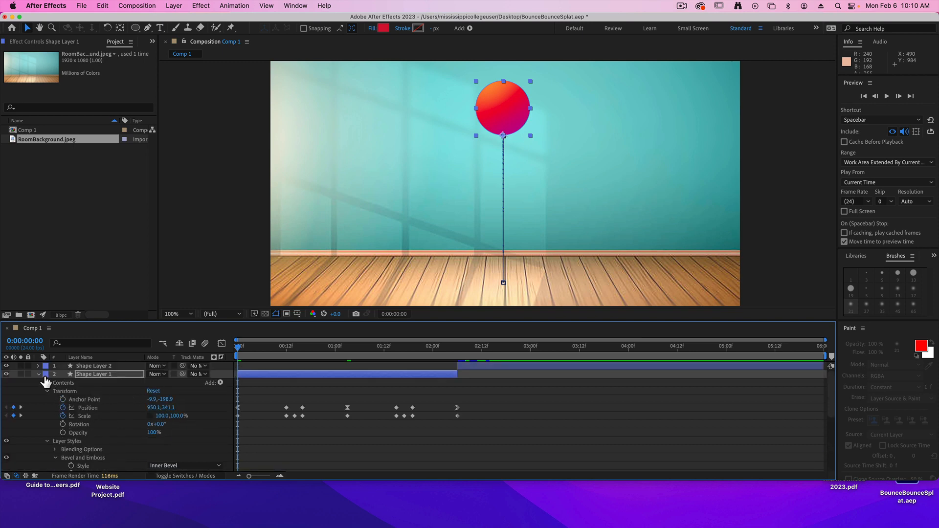
{"action": "left_click", "coordinate": [38, 374]}
{"action": "key", "text": "space"}
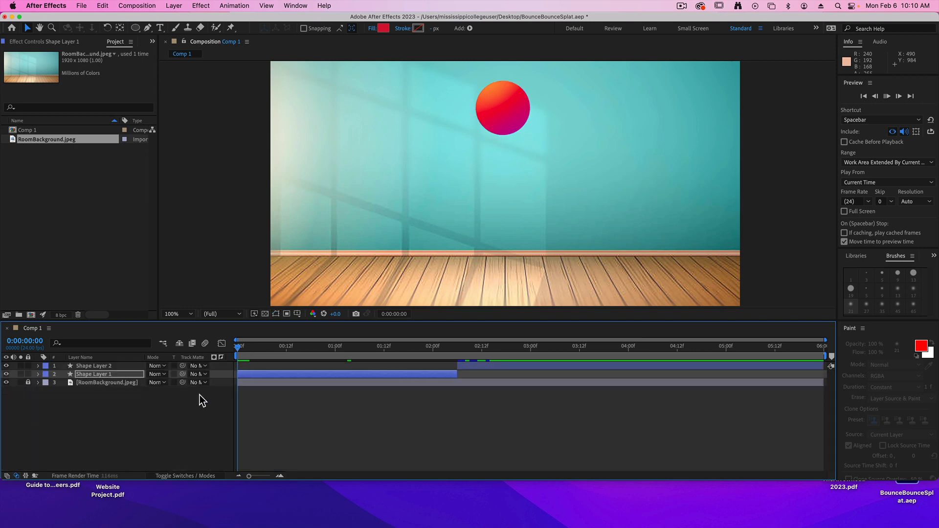
{"action": "key", "text": "space"}
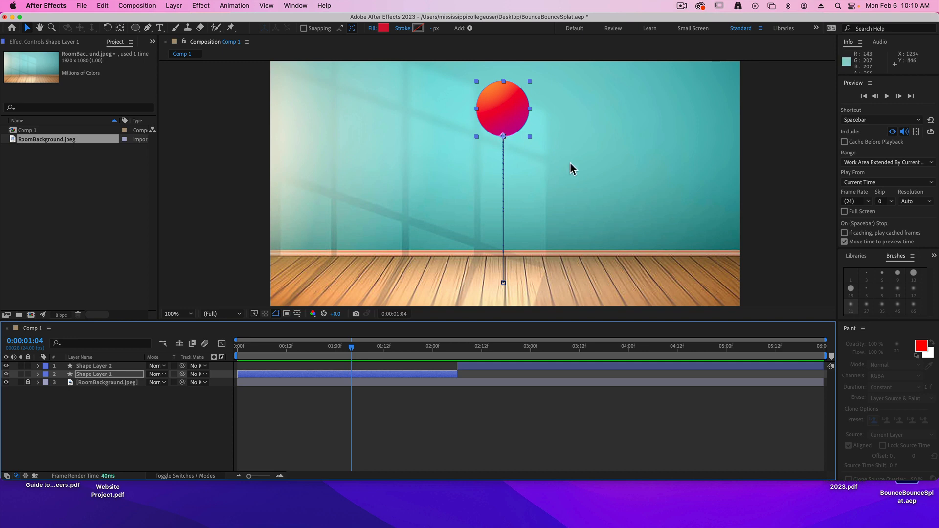
{"action": "key", "text": "space"}
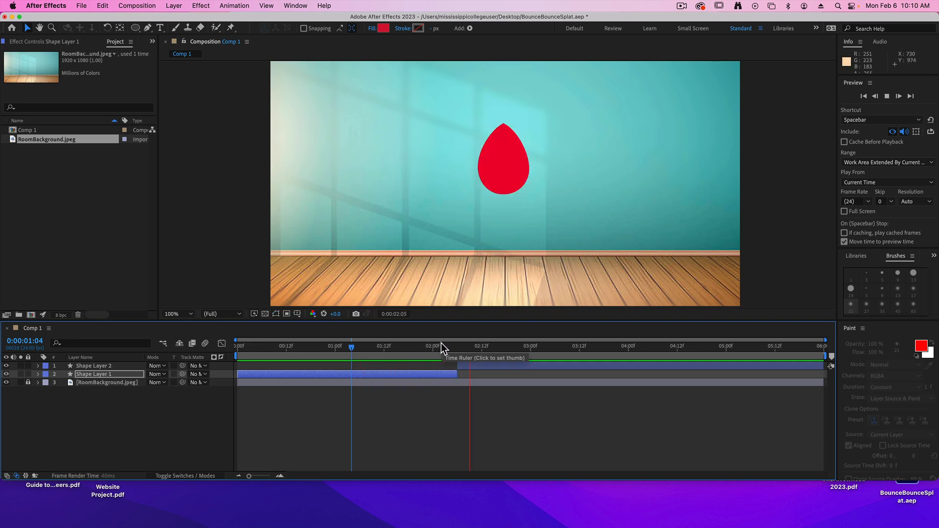
{"action": "key", "text": "space"}
At 0:00:02:09, copy the Layer Styles from Shape Layer 1 and paste them onto Shape Layer 2.
{"action": "left_click_drag", "start_coordinate": [511, 347], "coordinate": [469, 348]}
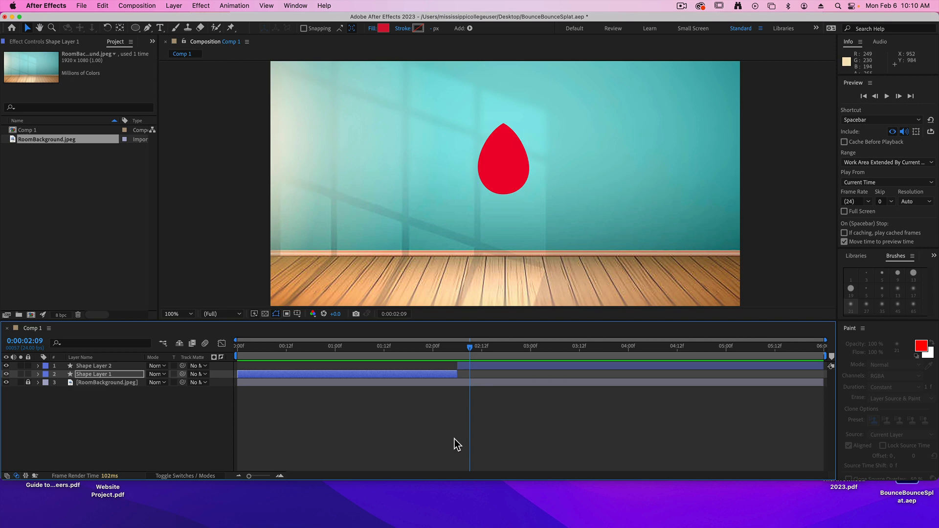
{"action": "left_click", "coordinate": [38, 374]}
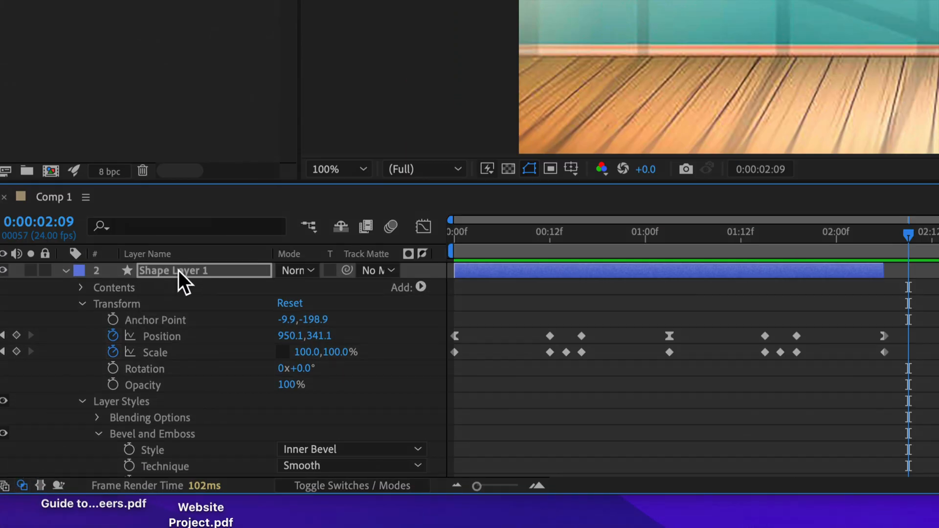
{"action": "left_click", "coordinate": [110, 404]}
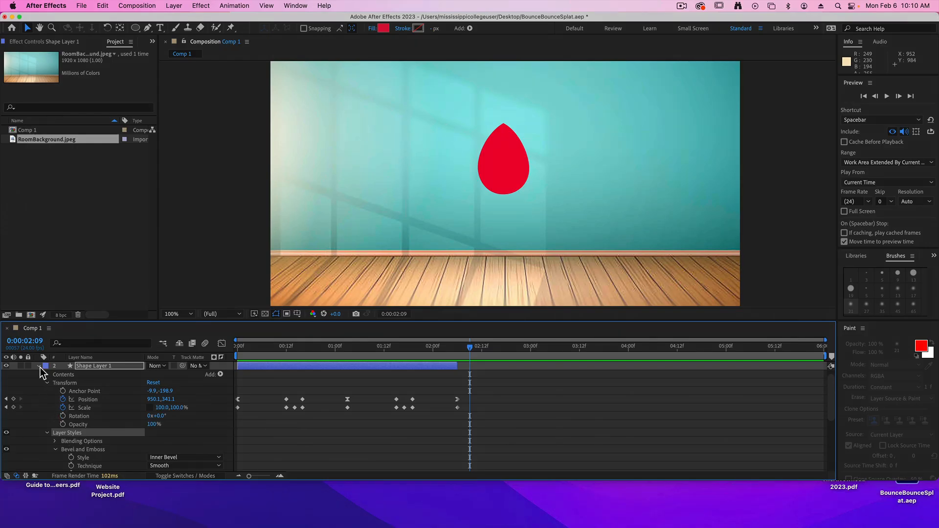
{"action": "left_click", "coordinate": [40, 367]}
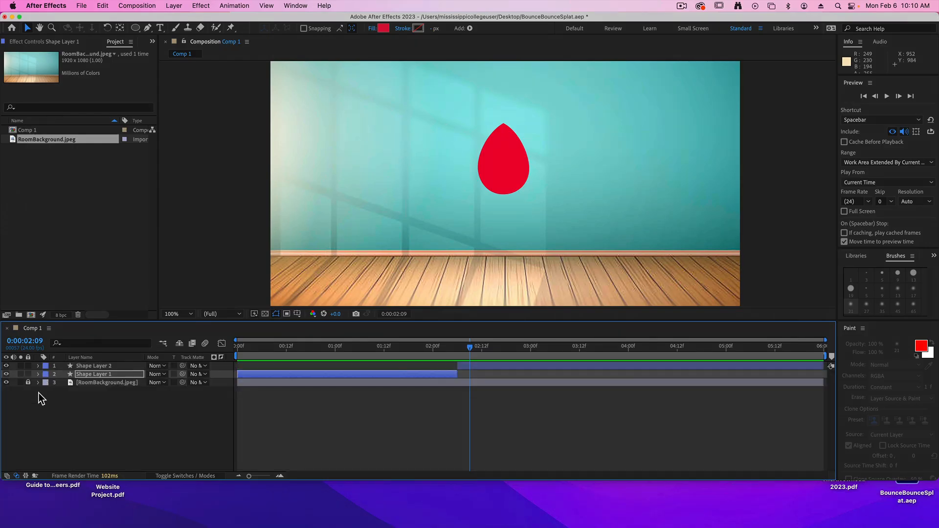
{"action": "left_click", "coordinate": [86, 366]}
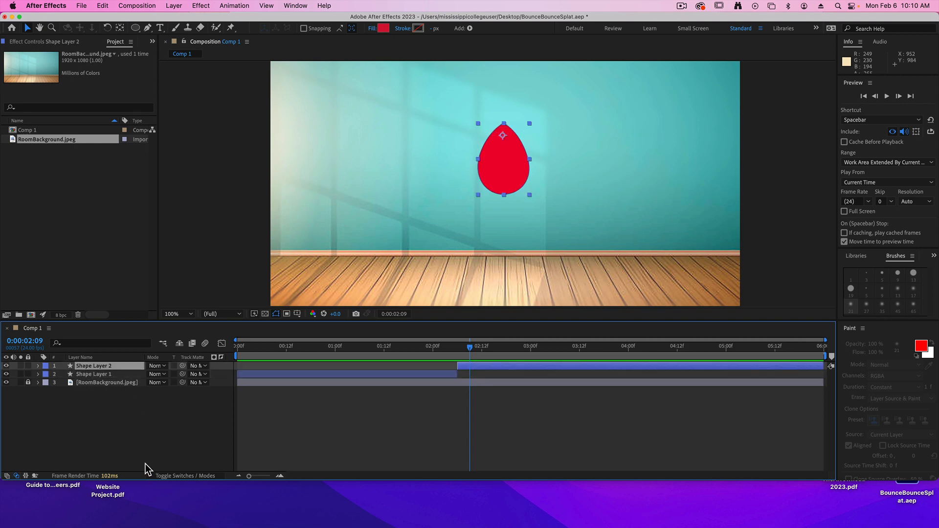
{"action": "key", "text": "super+v"}
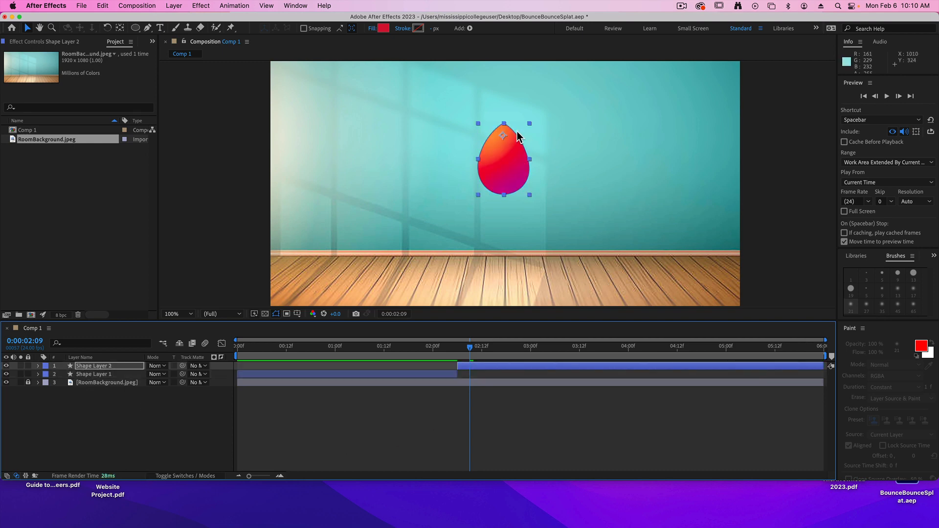
Play the animation from the start to check the shading on both shape layers, leaving all layers deselected.
{"action": "left_click_drag", "start_coordinate": [469, 350], "coordinate": [324, 351]}
{"action": "key", "text": "space"}
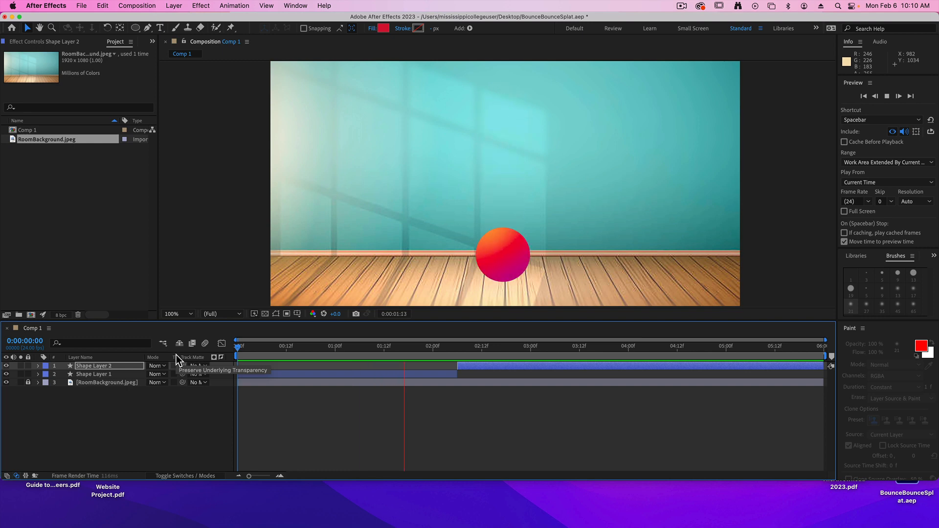
{"action": "key", "text": "space"}
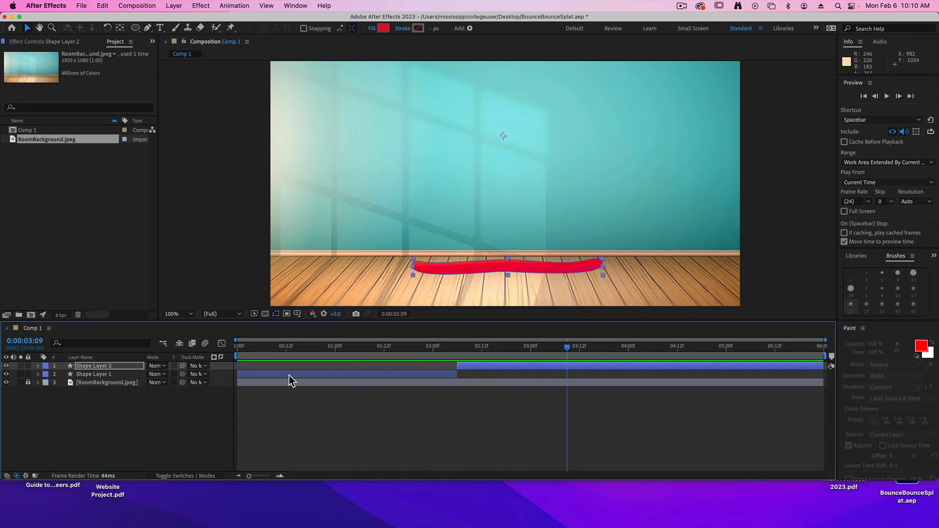
{"action": "left_click", "coordinate": [499, 403]}
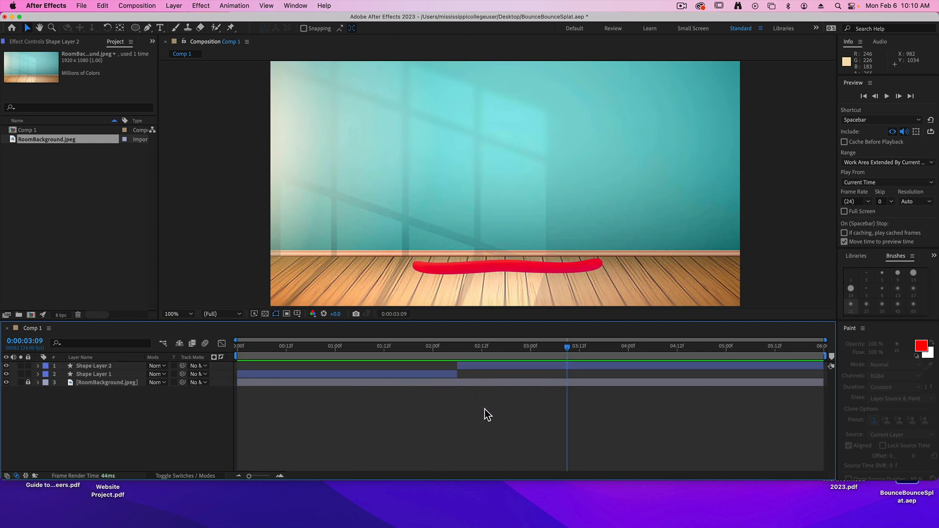
Add Comp 1 to the Render Queue for export.
{"action": "left_click", "coordinate": [78, 6]}
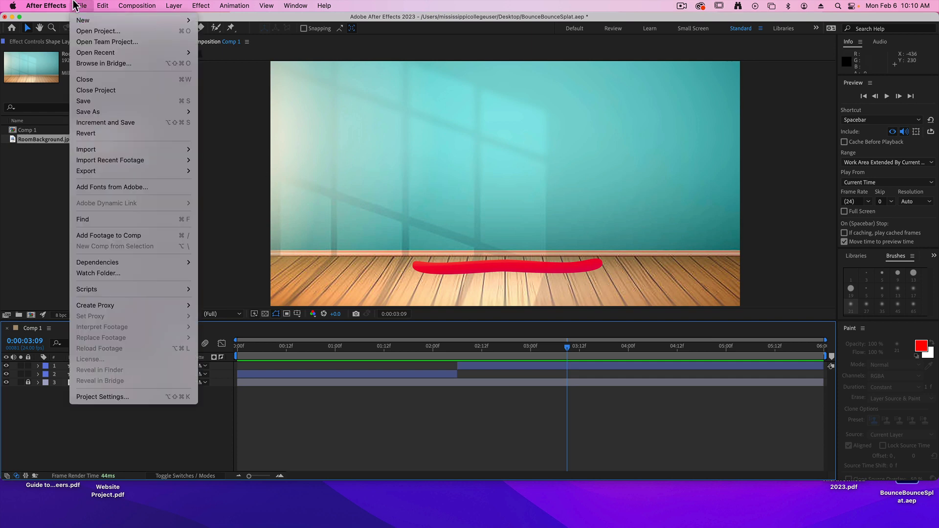
{"action": "mouse_move", "coordinate": [111, 168]}
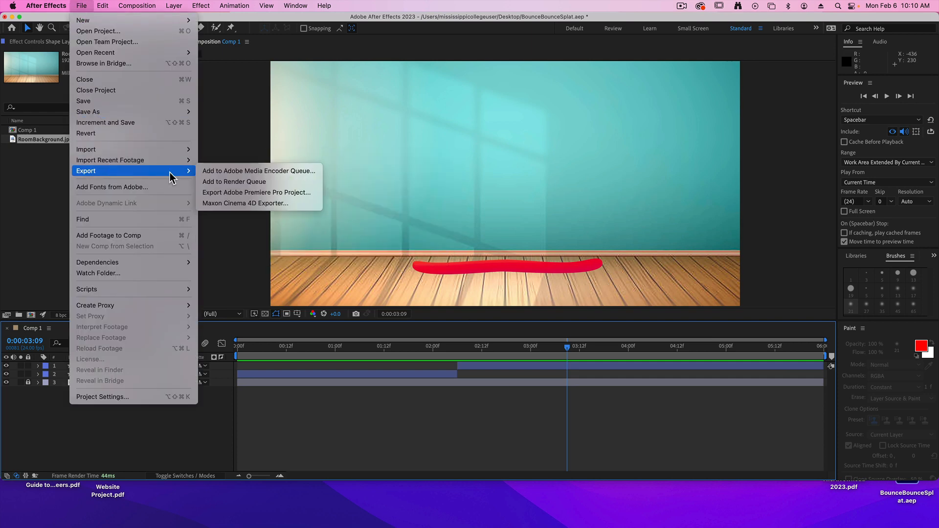
{"action": "left_click", "coordinate": [255, 183]}
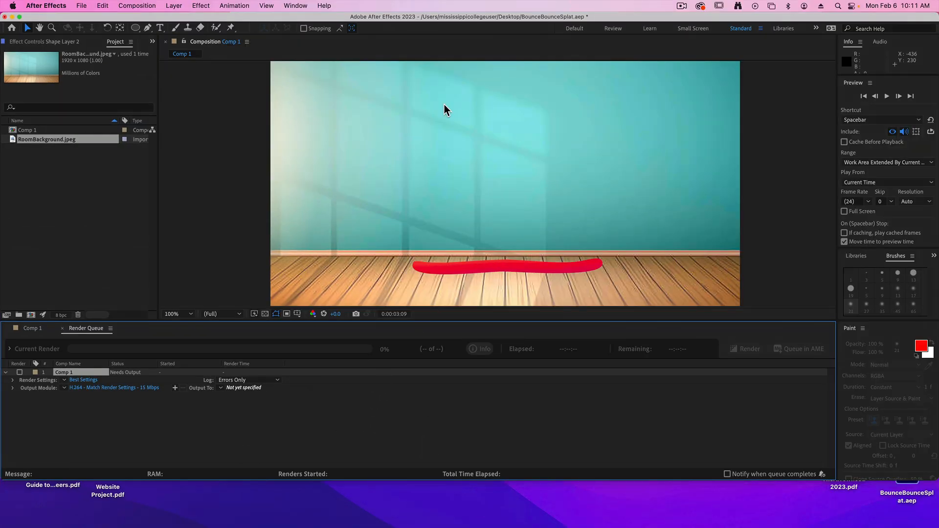
Set the movie output to BounceBounceSplat.mp4 on the Desktop and start rendering the composition.
{"action": "left_click", "coordinate": [244, 388]}
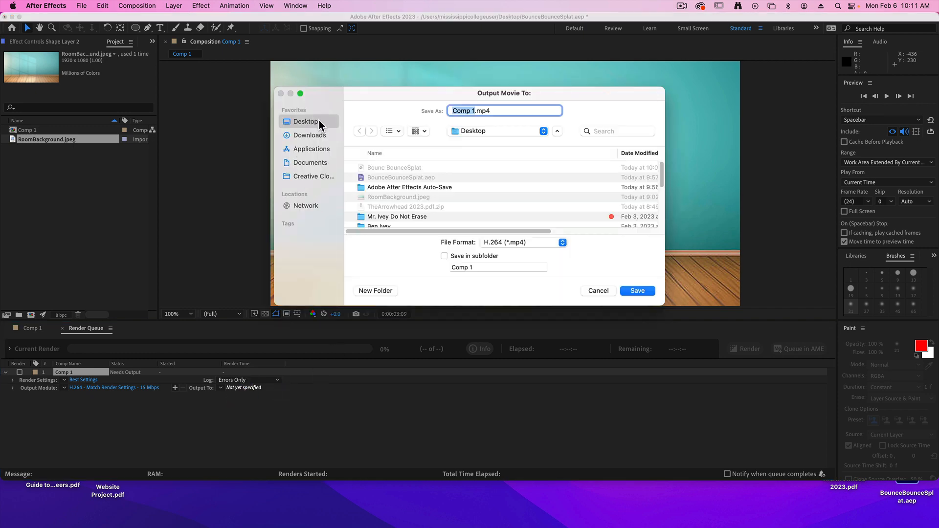
{"action": "type", "text": "BounceBounceSplat"}
{"action": "key", "text": "Return"}
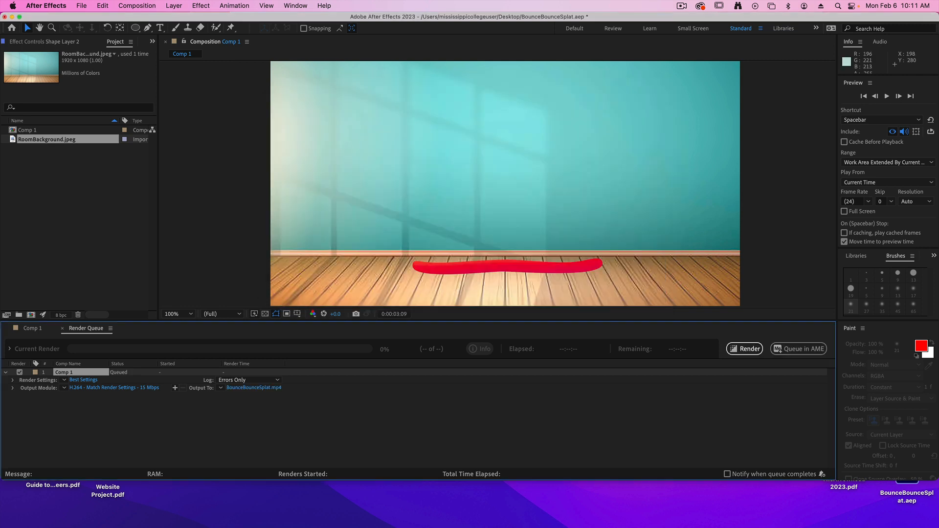
{"action": "left_click", "coordinate": [744, 348]}
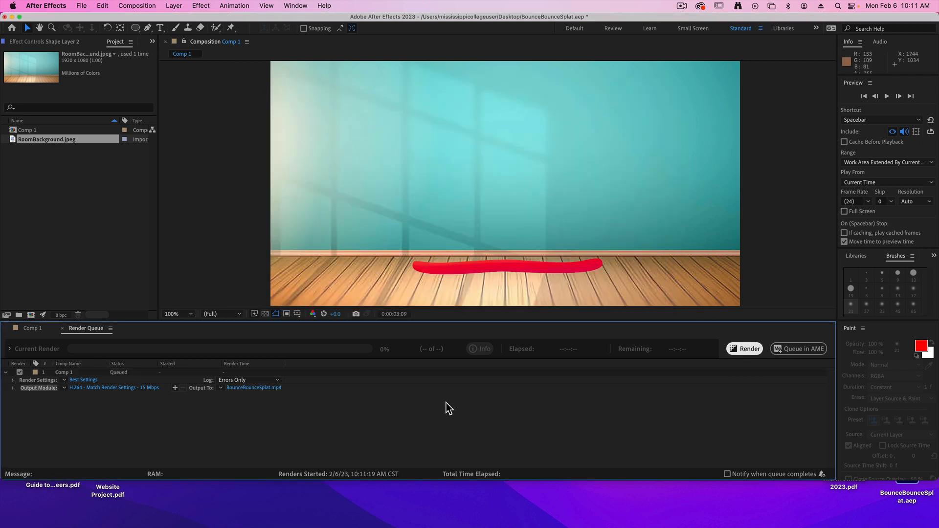